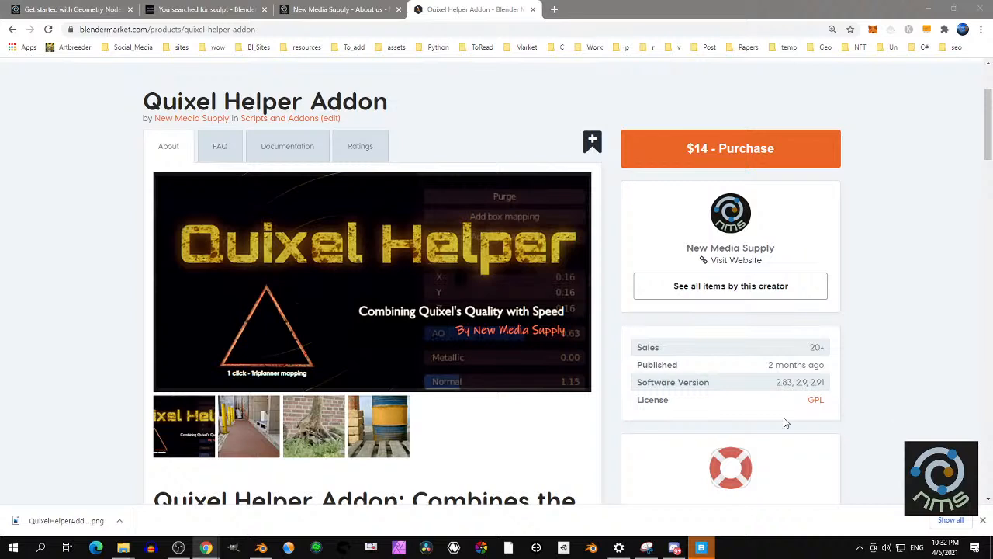
Switch to Blender and show the 3D viewport's sidebar
click(261, 547)
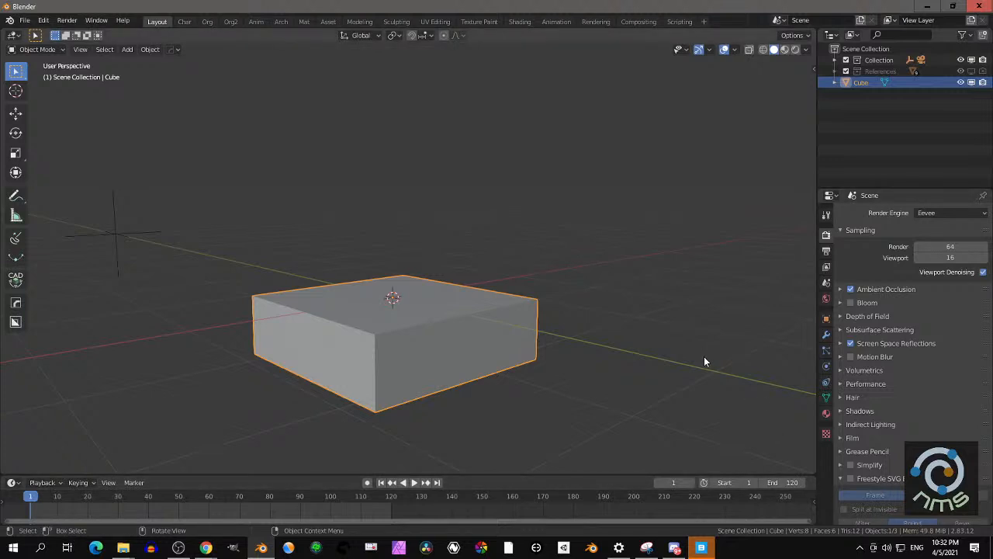
key(n)
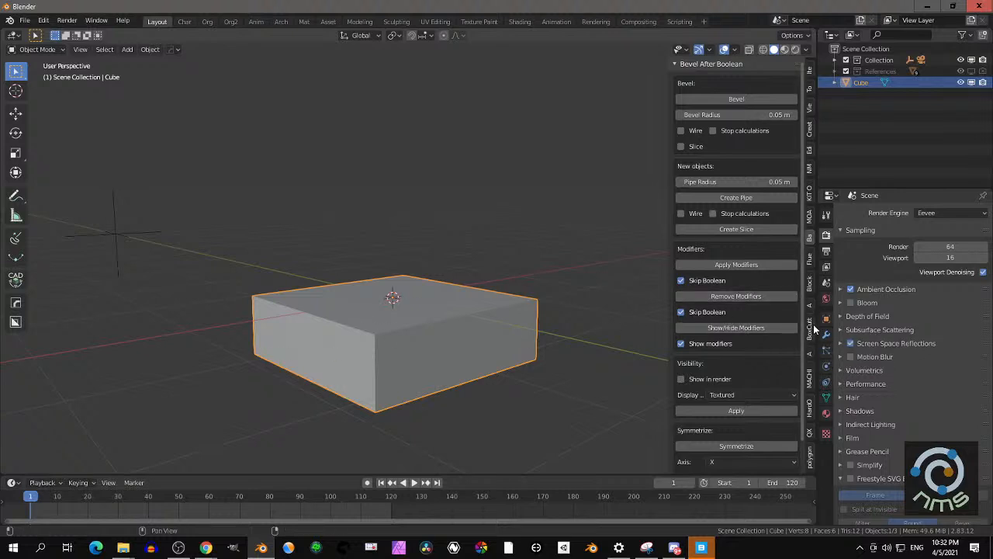
Switch to Quixel Bridge and browse the purchased Ground surfaces
click(703, 548)
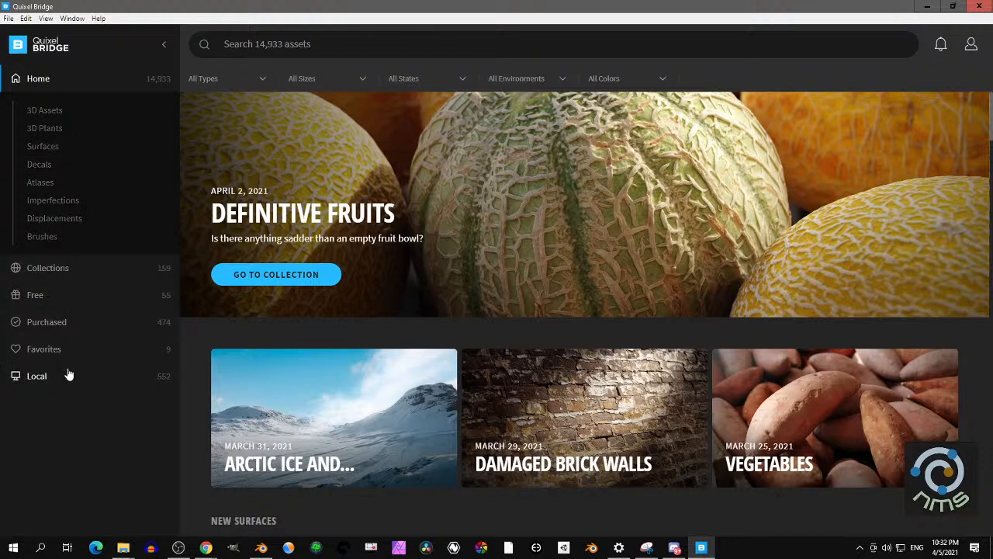
click(60, 324)
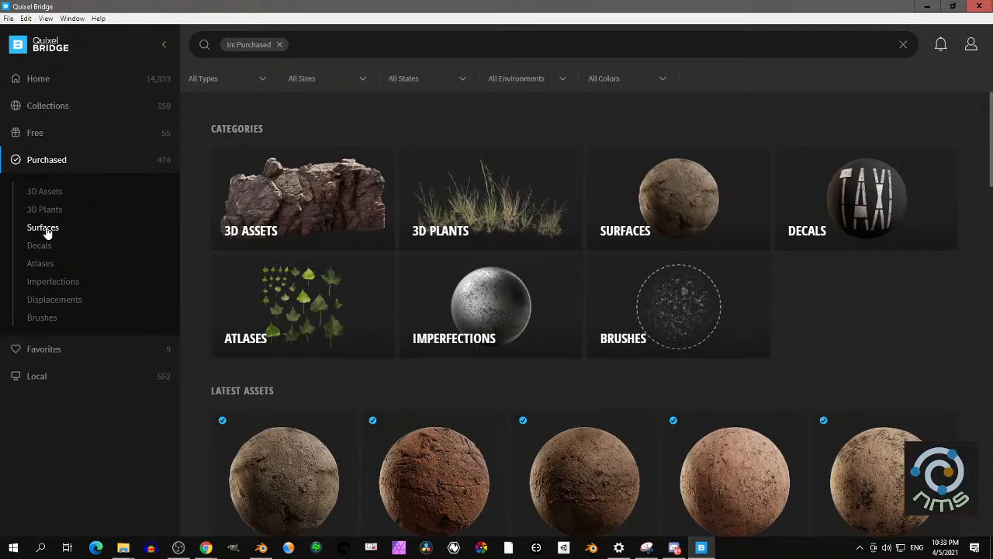
click(47, 232)
scroll(69, 253, down, 1)
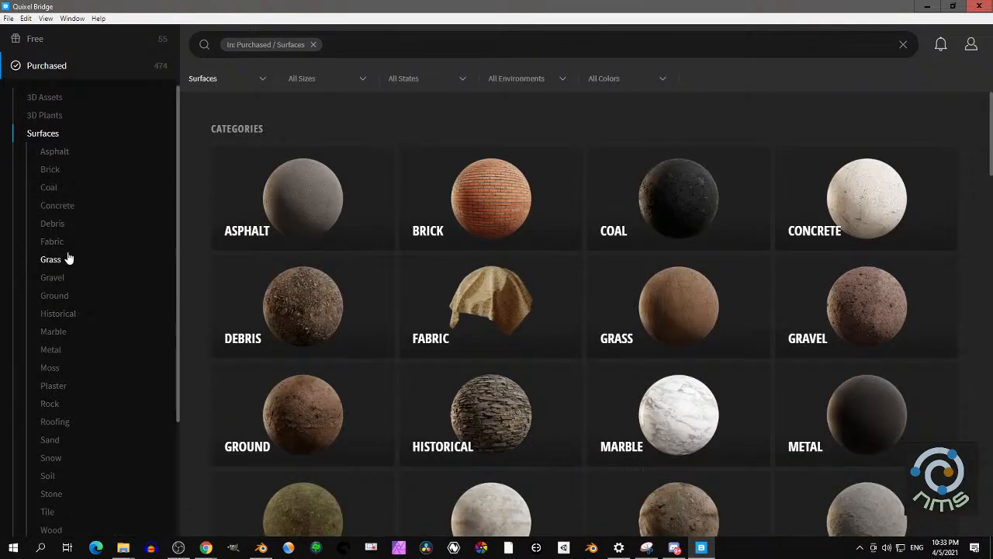
scroll(69, 264, down, 1)
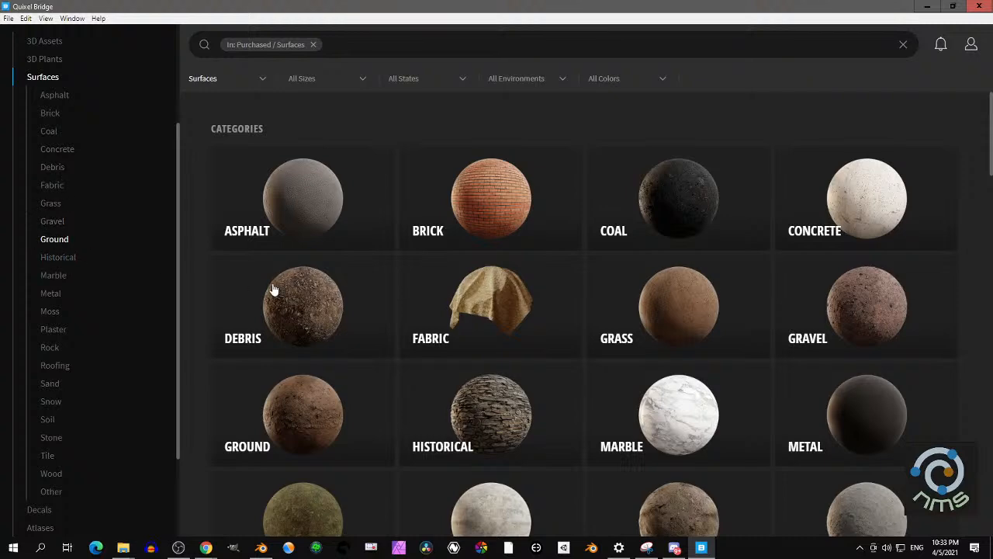
scroll(395, 284, down, 2)
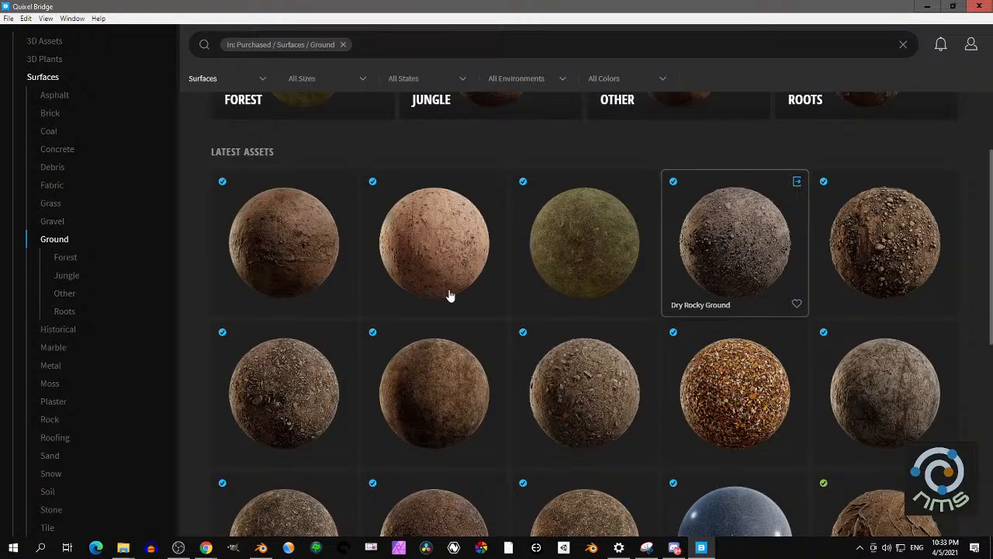
Switch to Blender and delete the cube from the scene
click(261, 548)
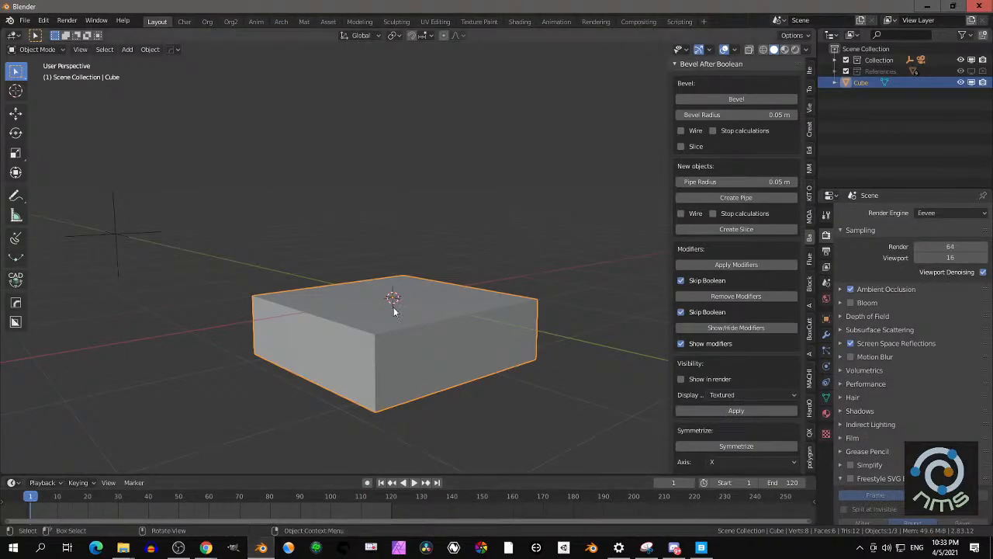
scroll(411, 264, down, 3)
middle_drag(413, 261, 414, 281)
key(x)
click(417, 271)
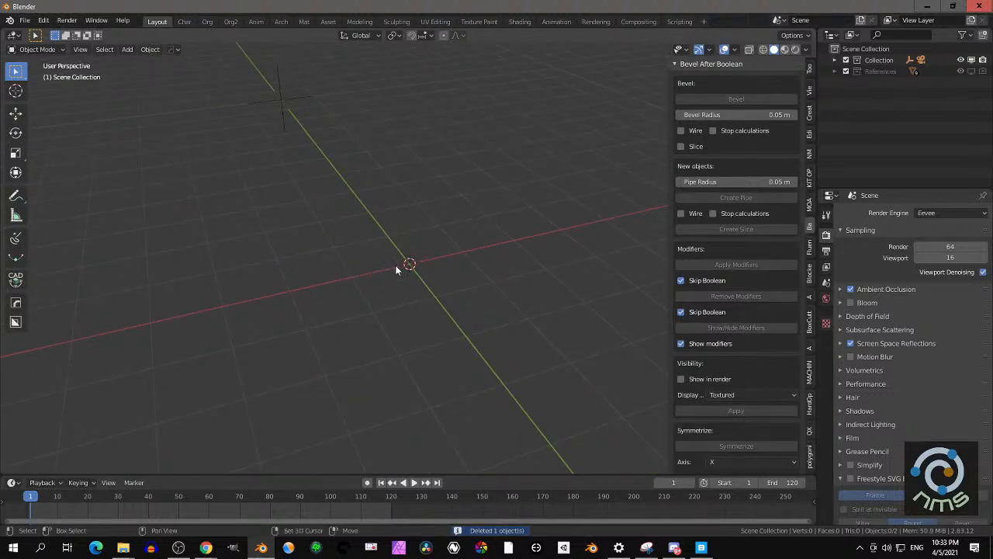
Add a mesh plane at the 3D cursor in the centre of the scene
key(shift+a)
click(433, 266)
scroll(413, 285, down, 3)
middle_drag(413, 285, 417, 301)
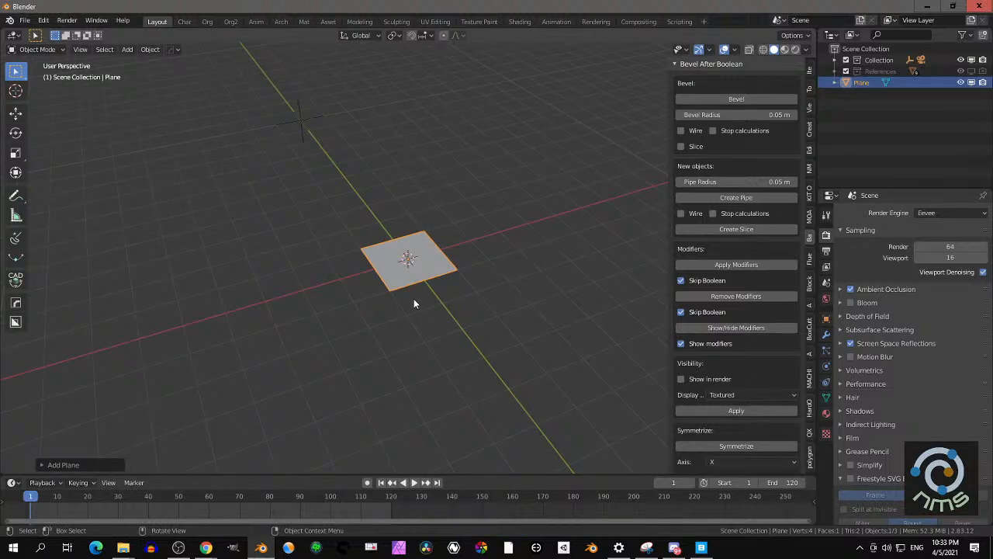
Scale the plane uniformly by a factor of 6 and apply its scale
text(s)
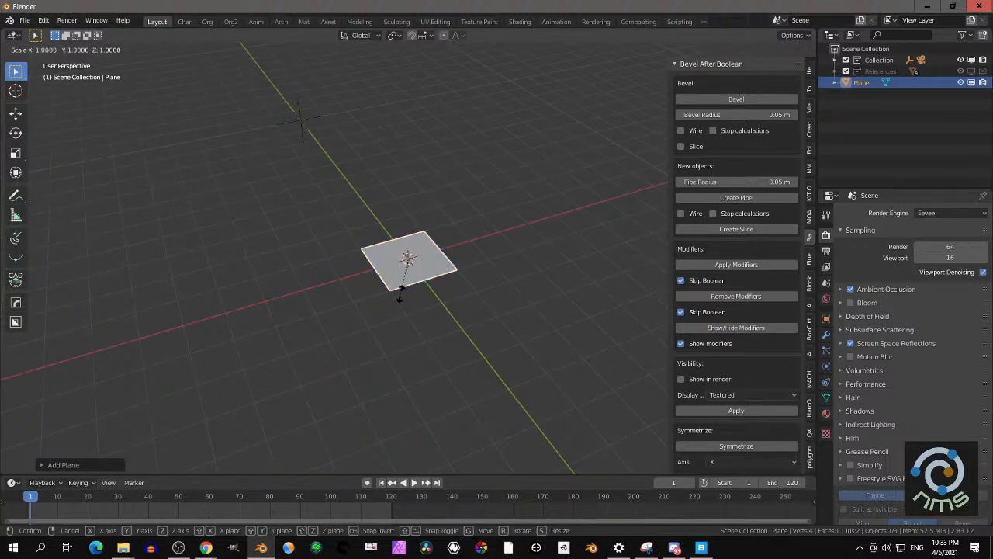
text(6)
key(Return)
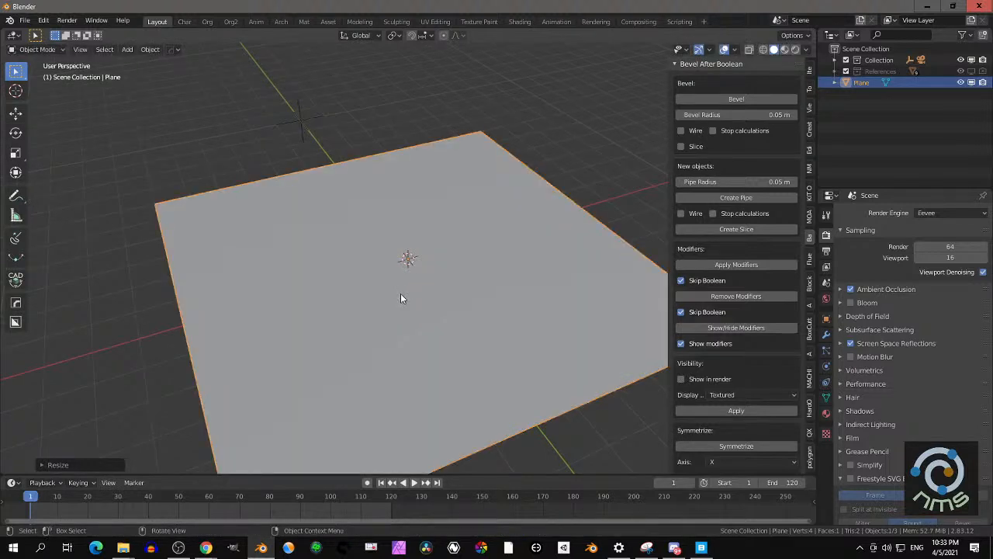
key(ctrl+a)
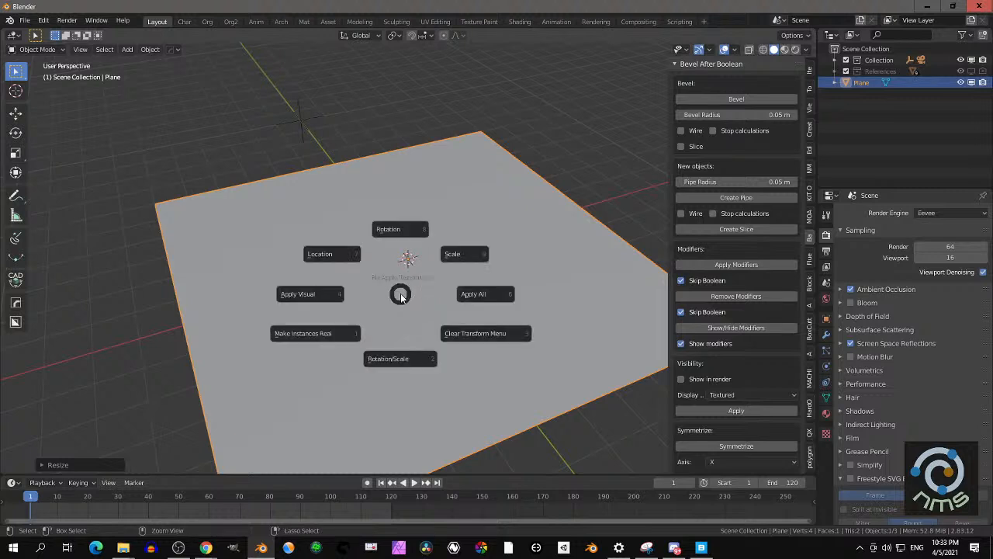
click(454, 255)
scroll(446, 255, down, 5)
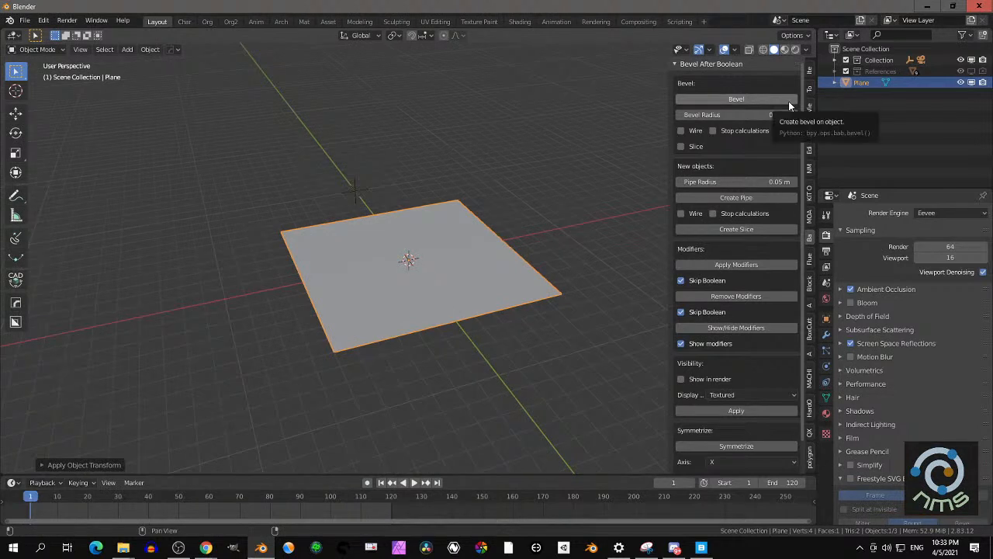
Display the 3D viewport in Material Preview shading
click(785, 51)
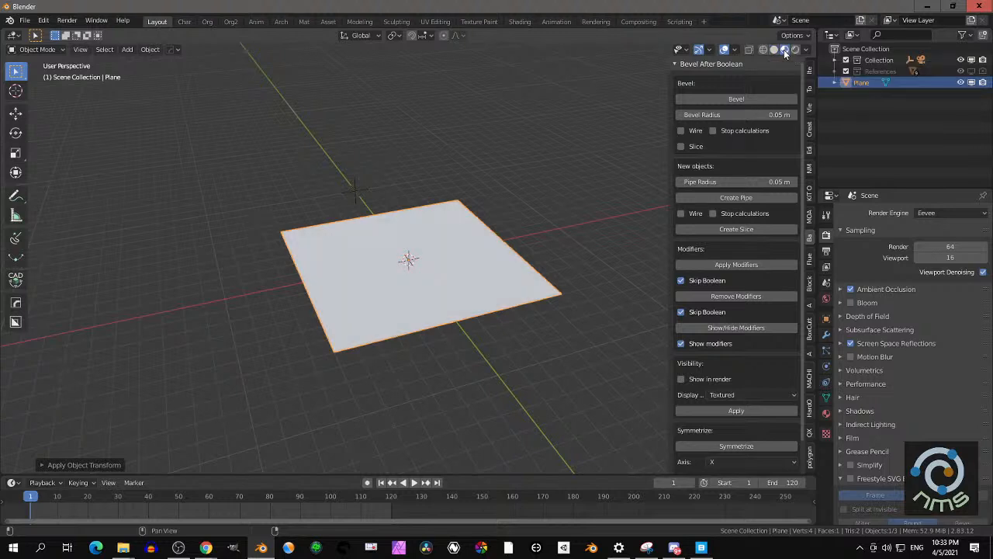
scroll(462, 215, up, 2)
scroll(467, 210, up, 1)
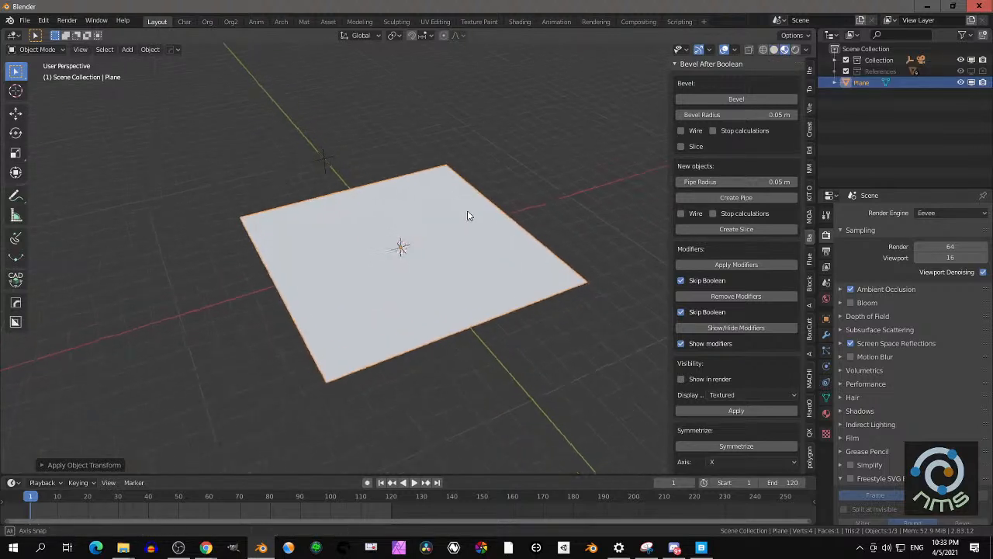
Switch to Quixel Bridge and export the Dry Rocky Ground surface to Blender
click(701, 549)
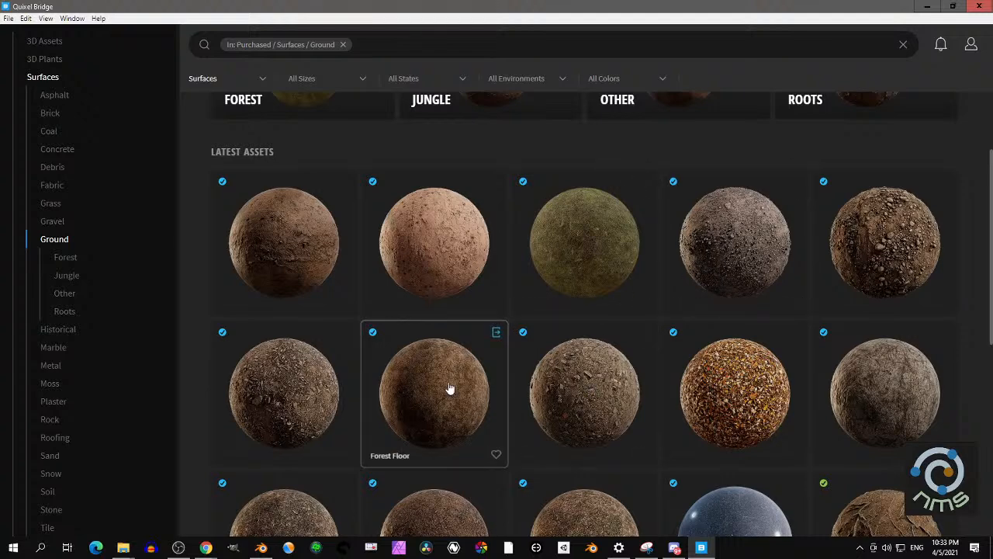
scroll(450, 390, down, 1)
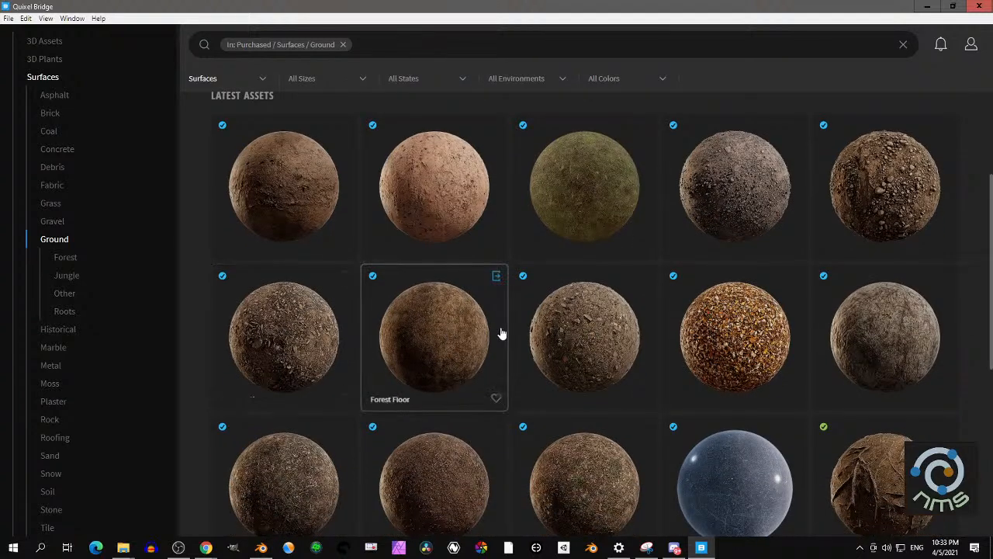
scroll(457, 458, down, 1)
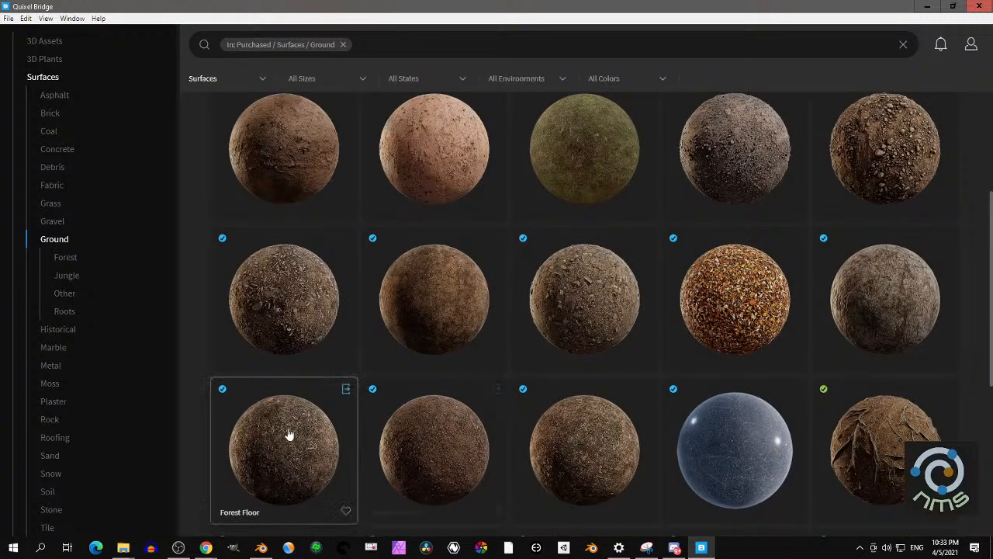
scroll(768, 155, up, 1)
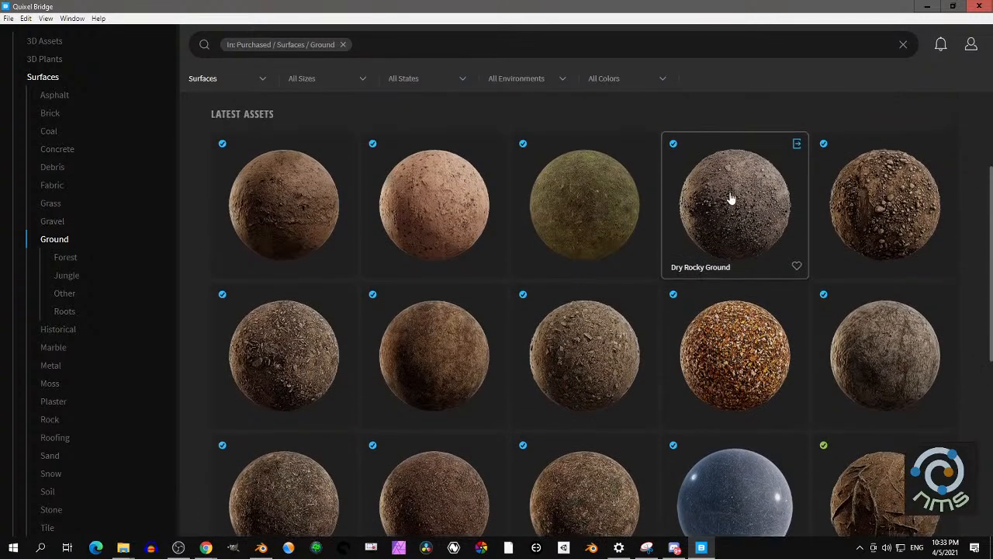
click(797, 145)
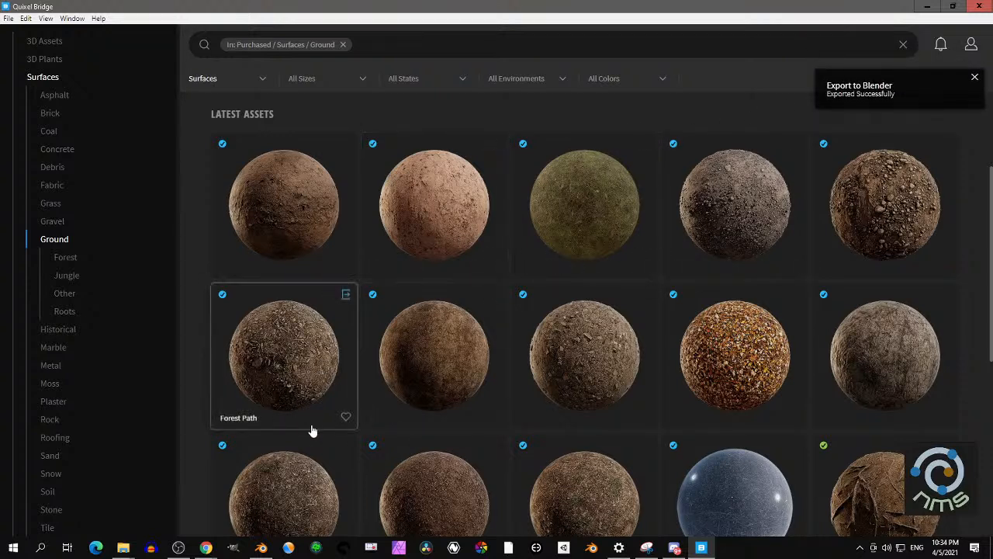
Switch back to Blender and bring up the Quixel Material controls of the Quixel Helper add-on
click(261, 547)
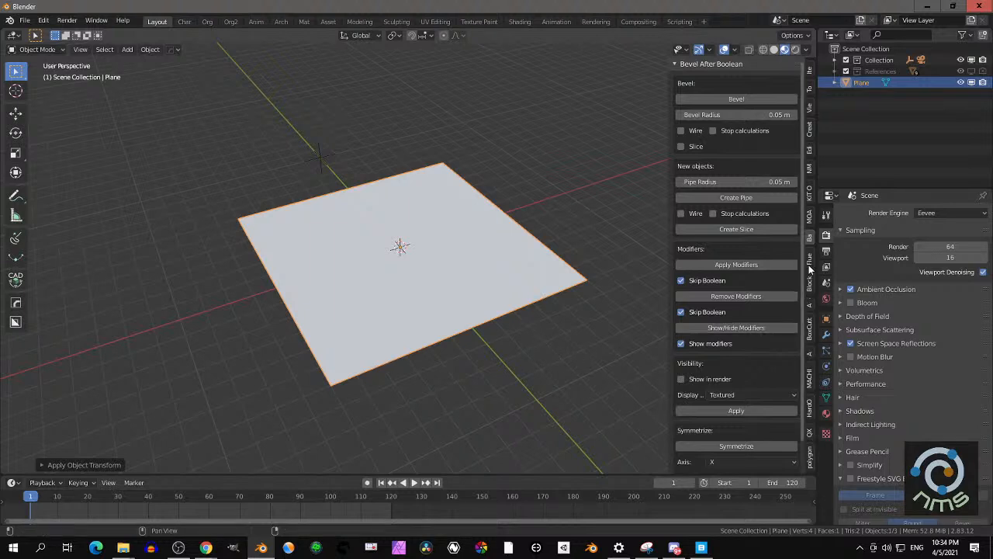
click(810, 437)
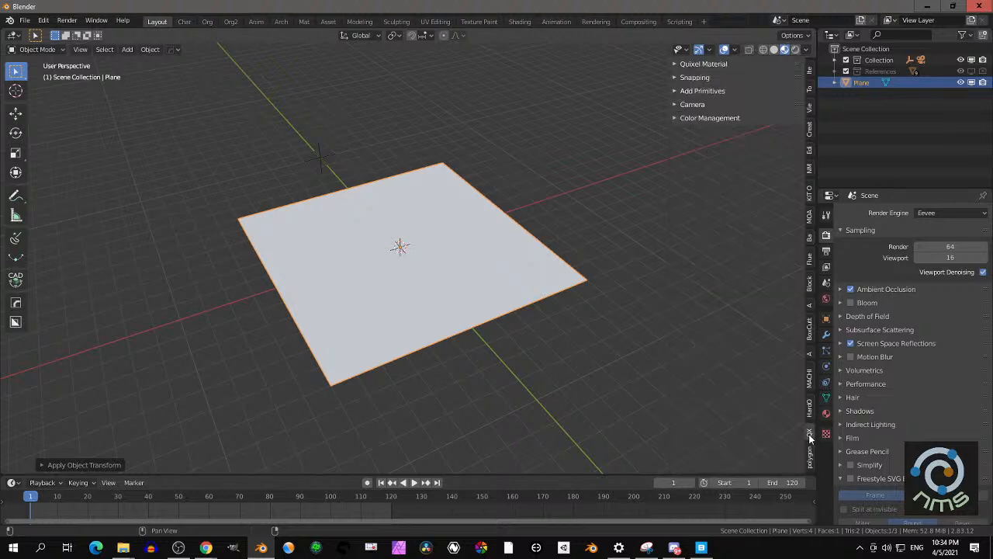
click(706, 66)
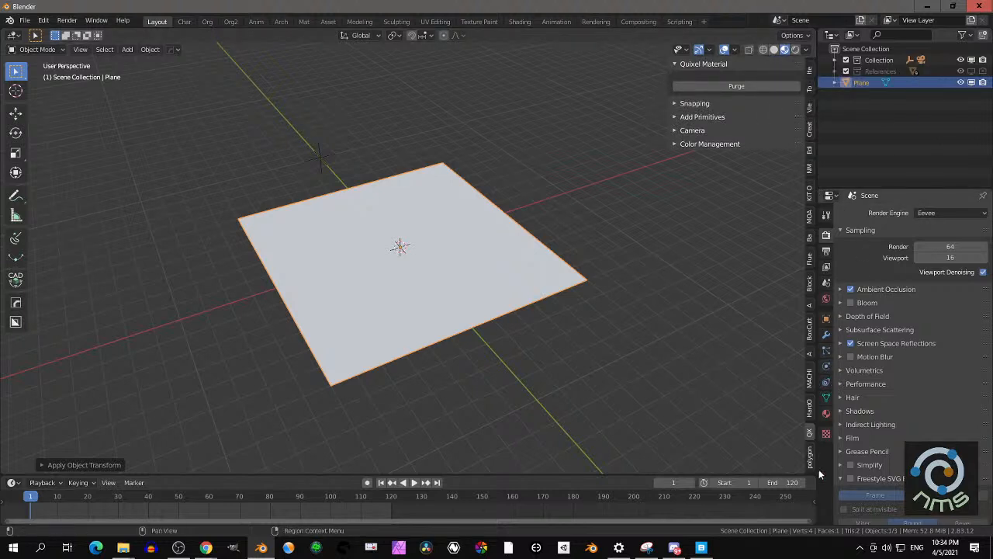
Assign the imported Gravel_Ground_2x2_ukilfhdfw material to the plane
click(826, 415)
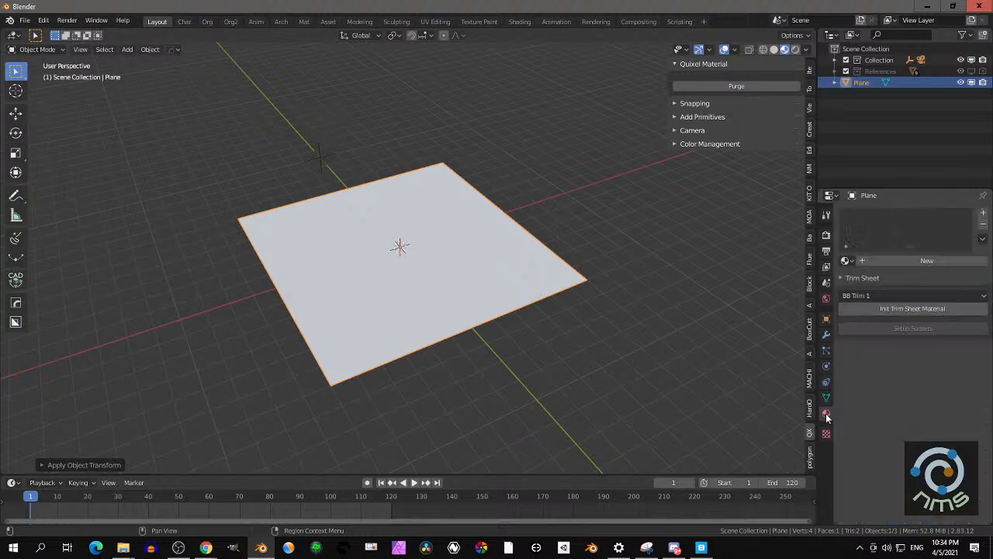
click(846, 261)
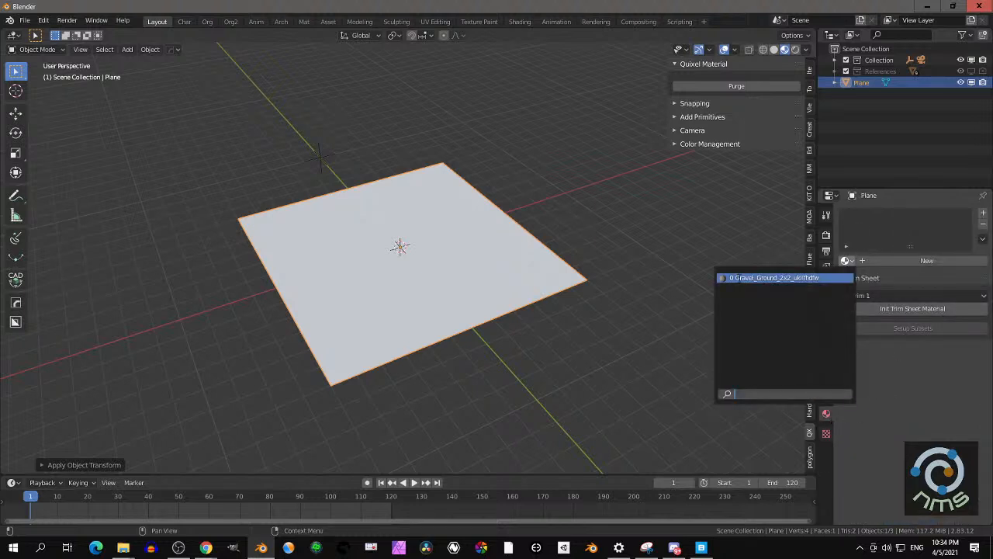
click(751, 276)
scroll(470, 217, up, 5)
middle_drag(403, 215, 449, 207)
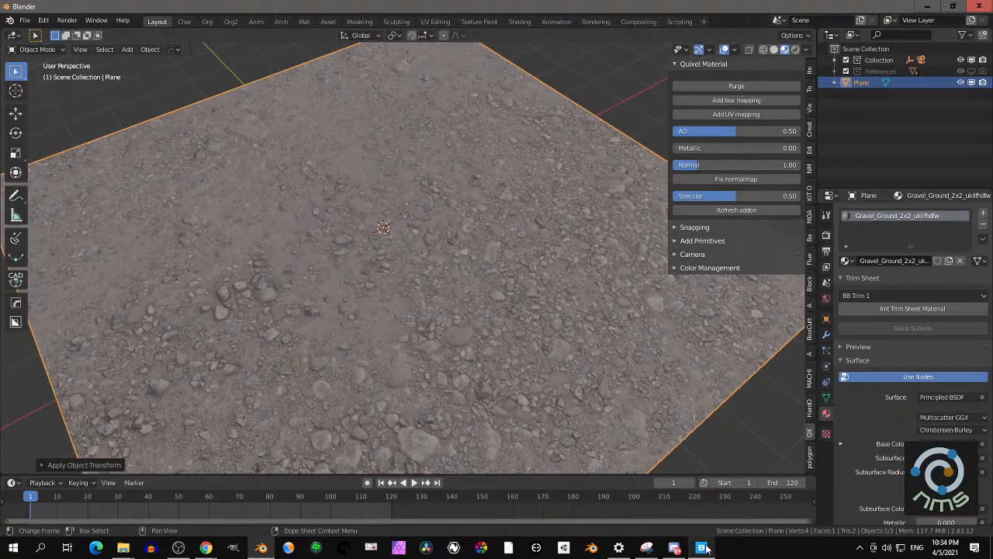
Split the 3D viewport into two side-by-side areas and make the new one a Shader Editor without its sidebar
mouse_move(703, 547)
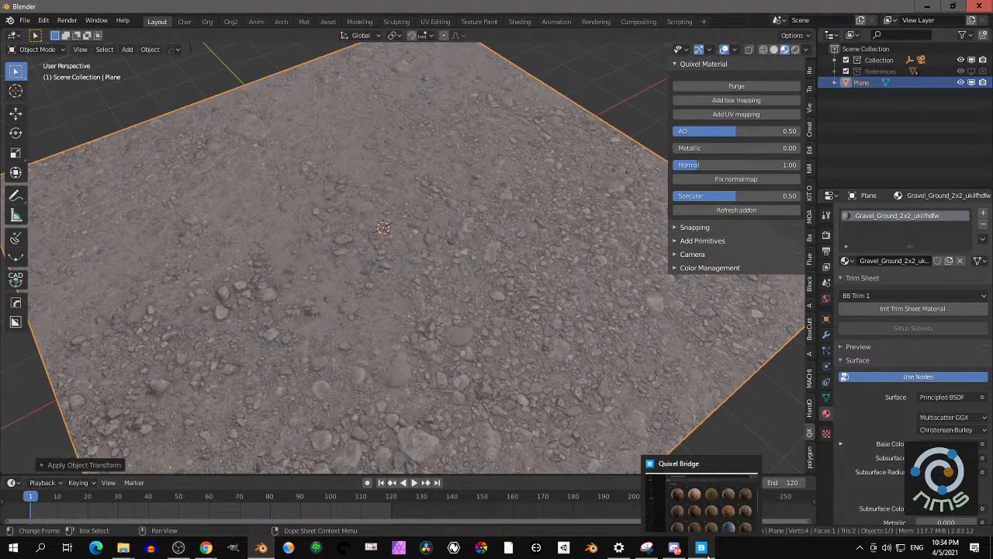
scroll(526, 141, down, 3)
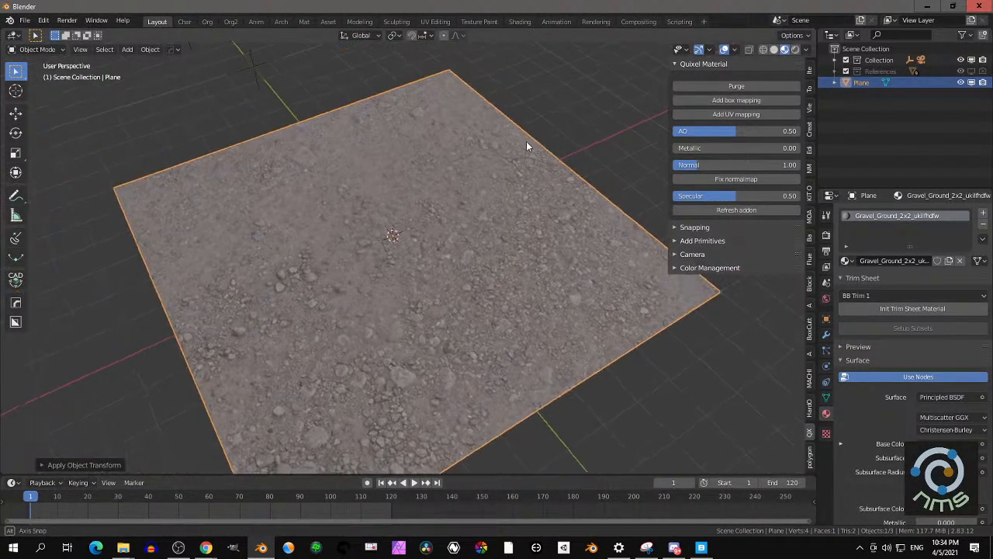
middle_drag(526, 141, 531, 126)
drag(770, 38, 417, 38)
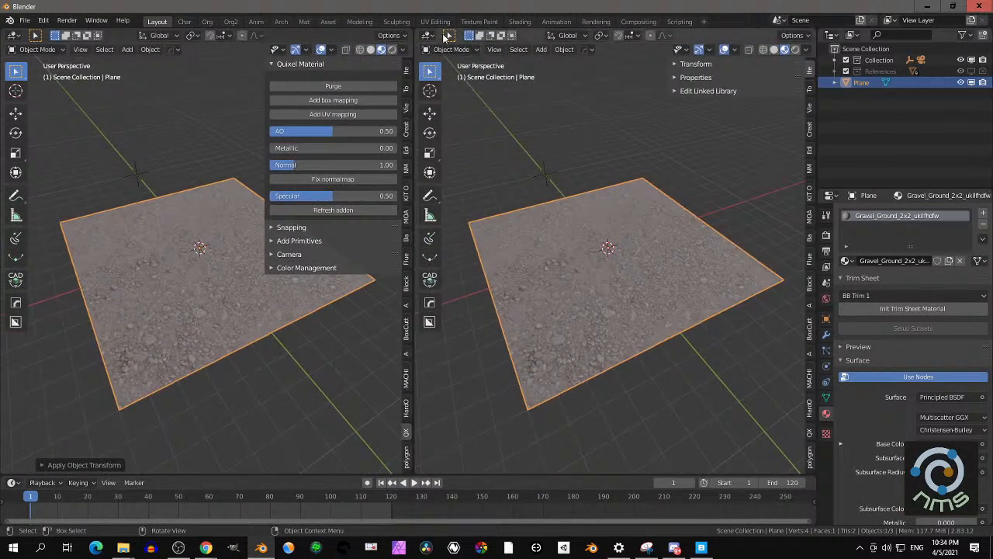
click(427, 36)
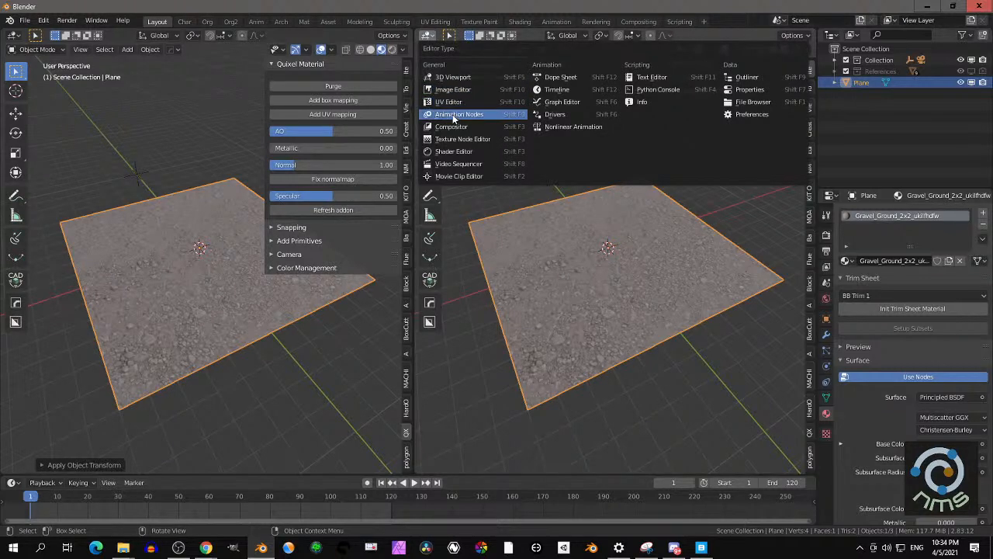
click(453, 151)
middle_drag(504, 157, 643, 100)
key(n)
Examine the node setup of the plane's gravel material, from its image textures to the Principled BSDF
scroll(620, 109, down, 2)
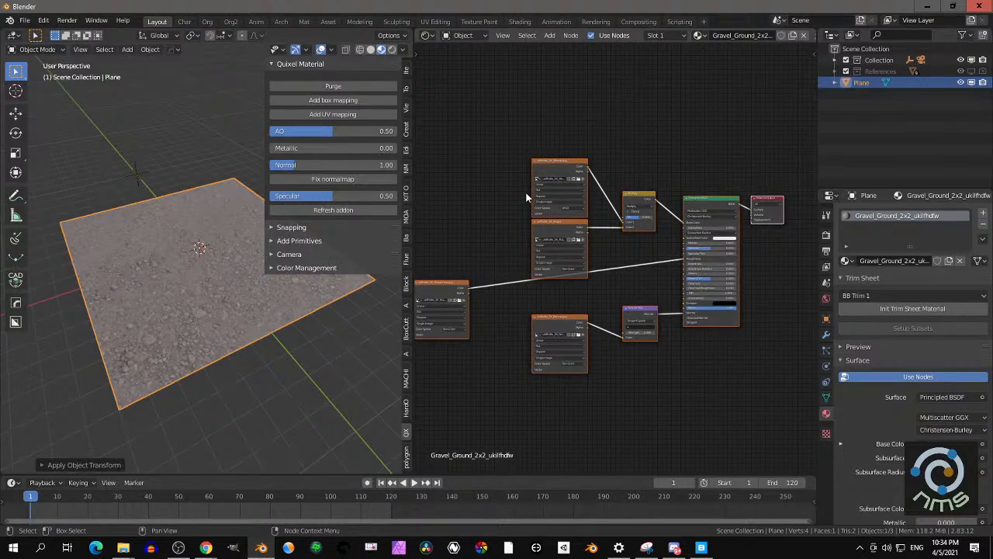
scroll(505, 162, down, 1)
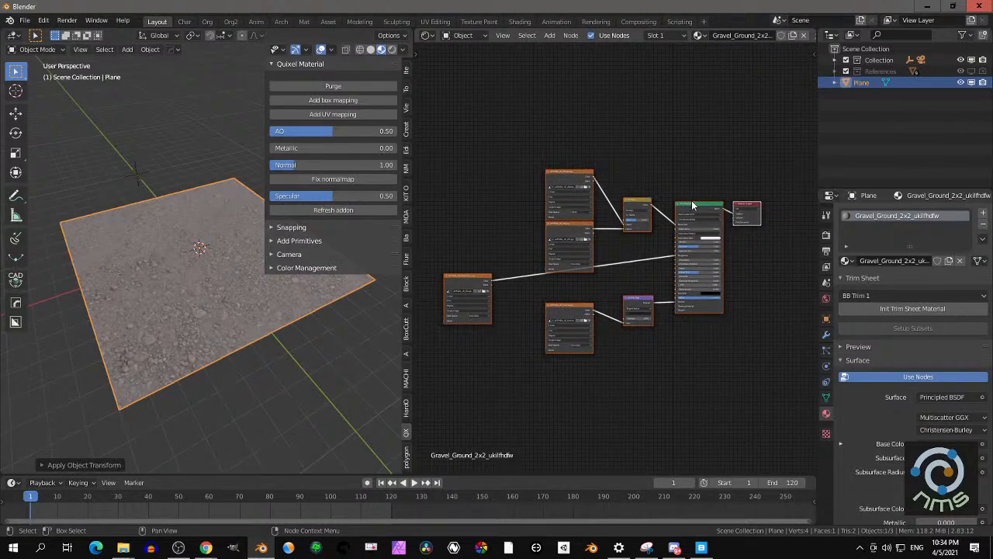
scroll(652, 167, up, 2)
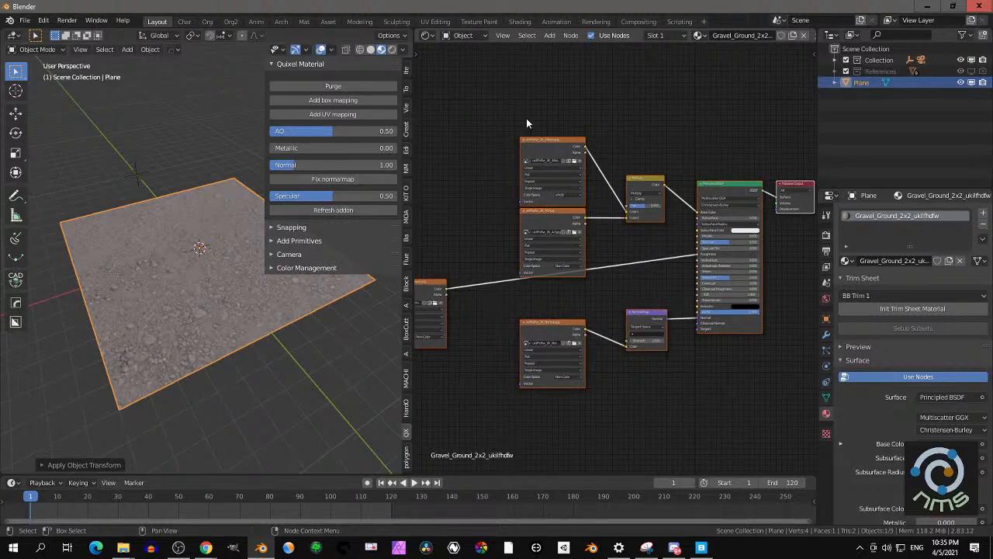
scroll(645, 292, up, 2)
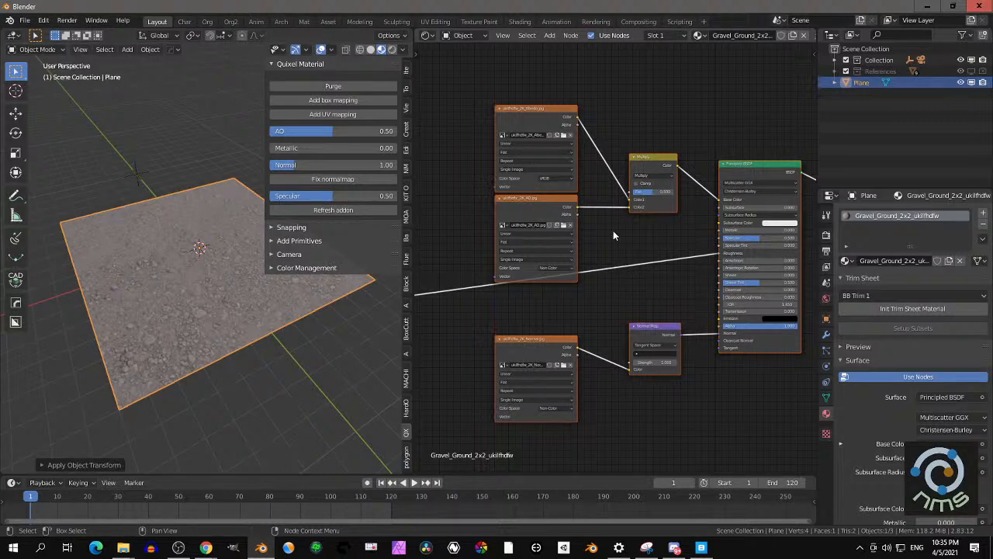
Raise the Fac of the Multiply node blending the albedo and AO textures, and move the Roughness texture node closer to the others
scroll(535, 193, up, 2)
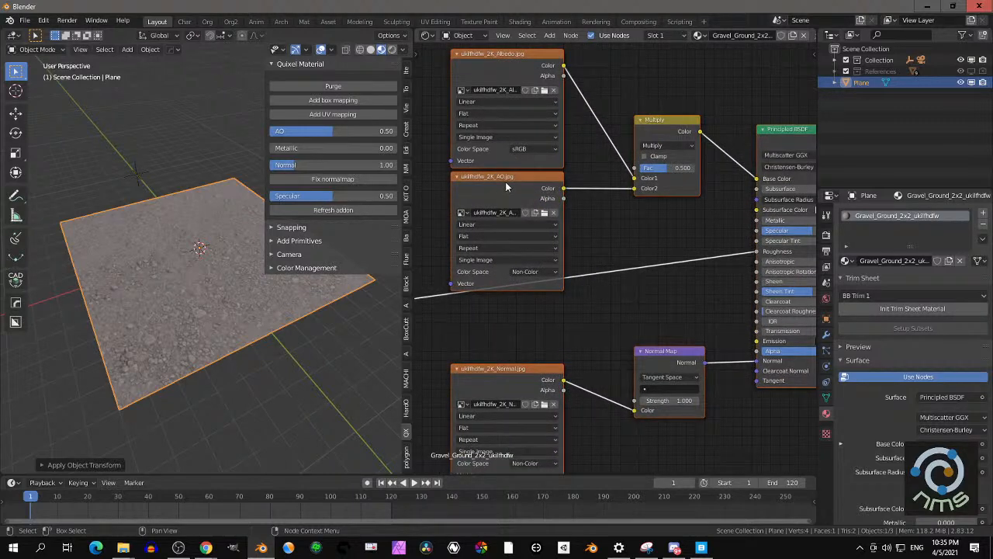
drag(646, 170, 673, 169)
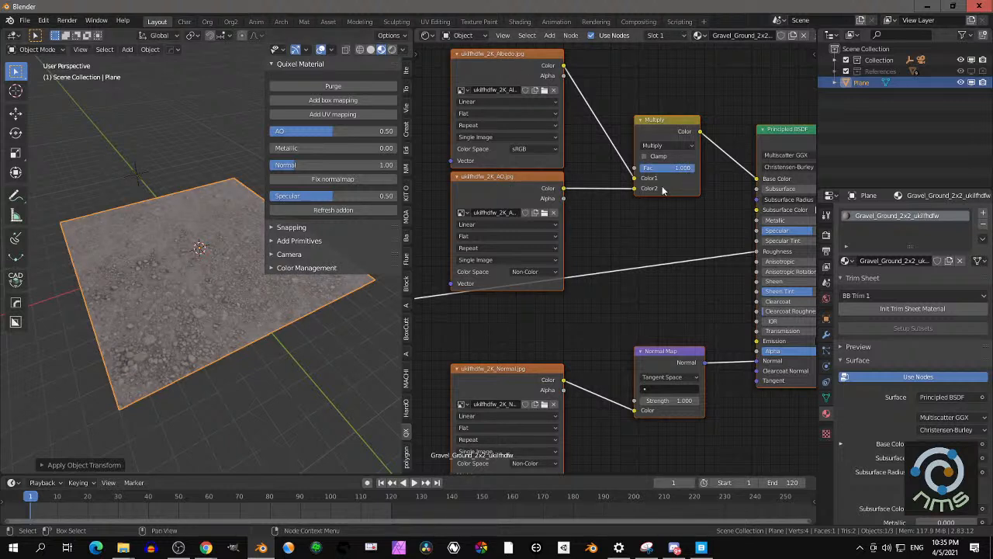
drag(674, 168, 662, 168)
scroll(684, 216, down, 4)
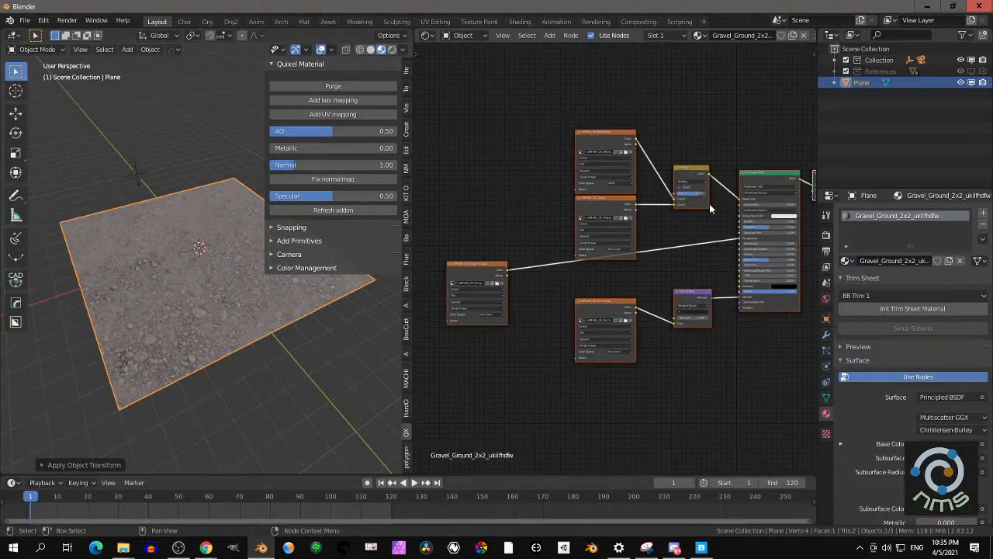
drag(466, 265, 514, 267)
Unwrap the plane's face with Smart UV Project, keeping the offered settings, and return to Object Mode
middle_drag(253, 272, 222, 287)
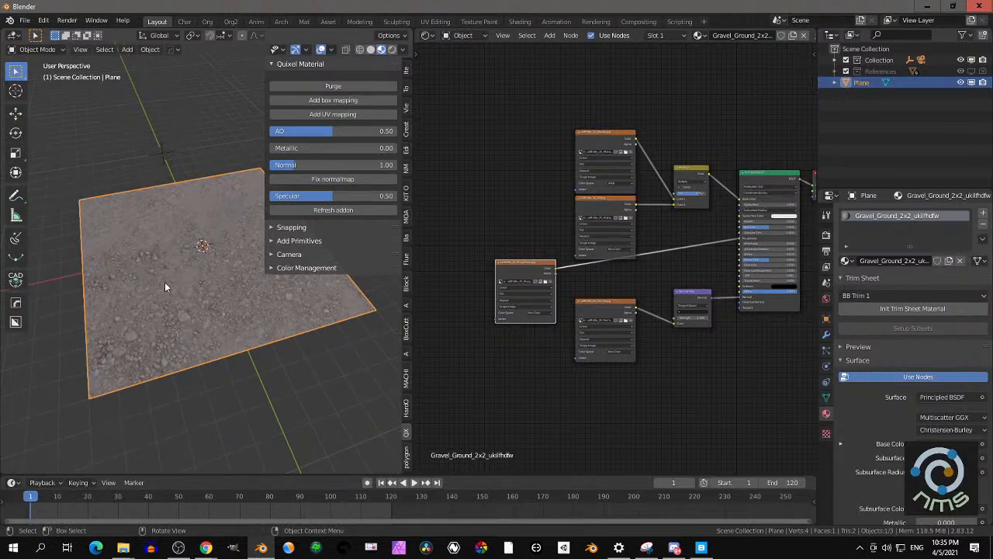
key(Tab)
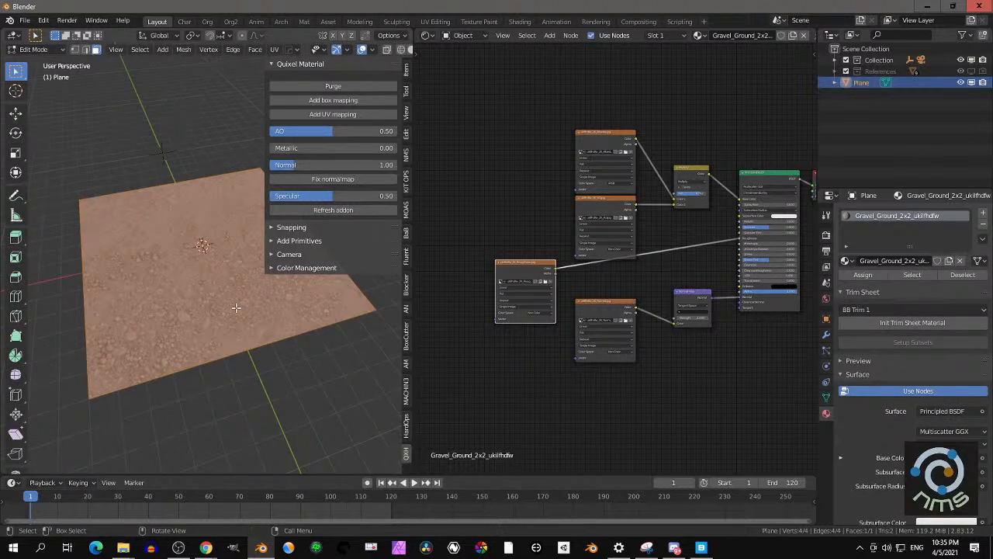
key(u)
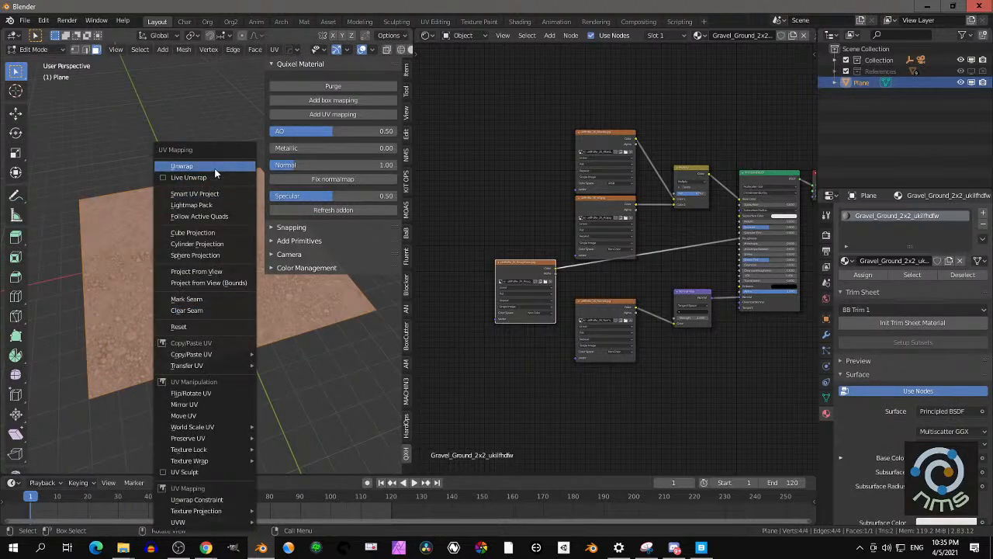
click(208, 193)
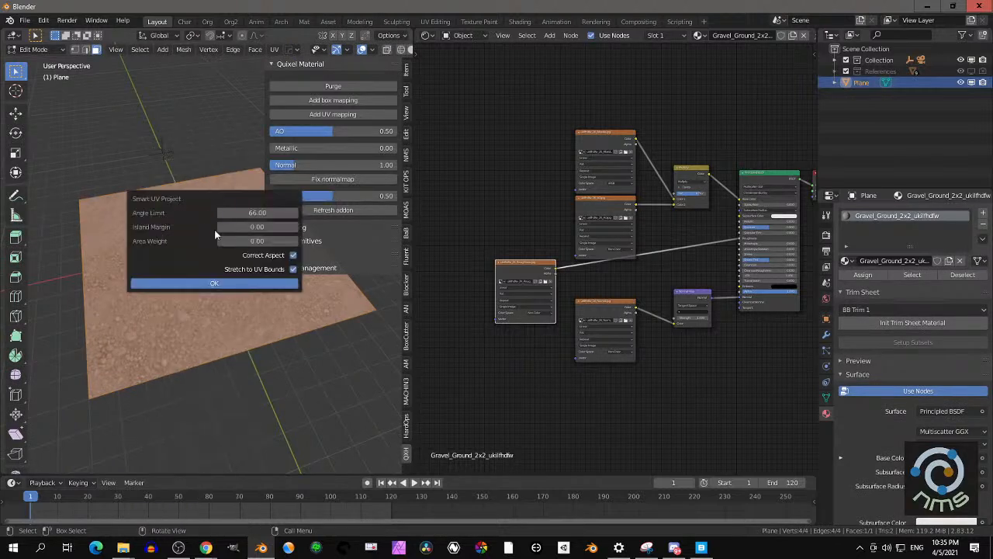
click(229, 284)
key(Tab)
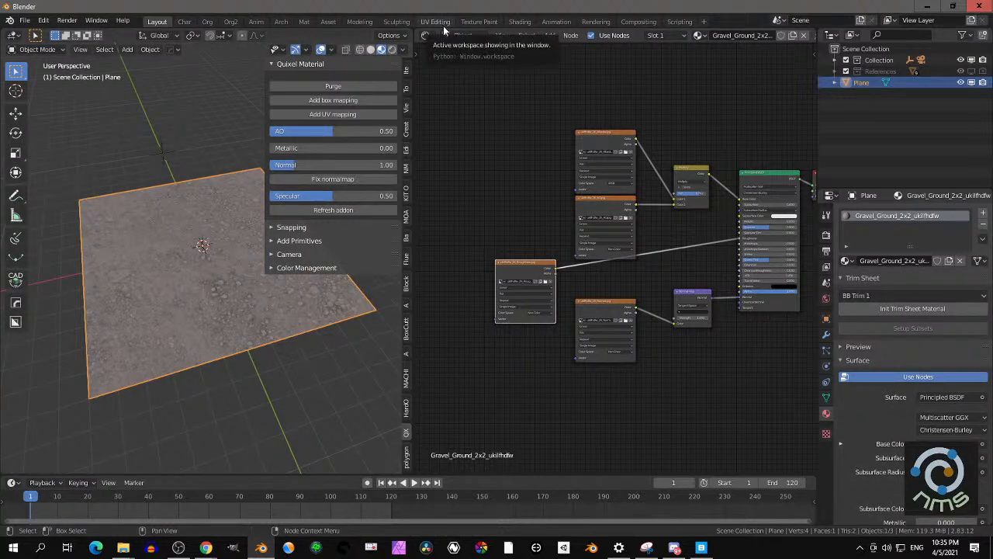
key(shift+a)
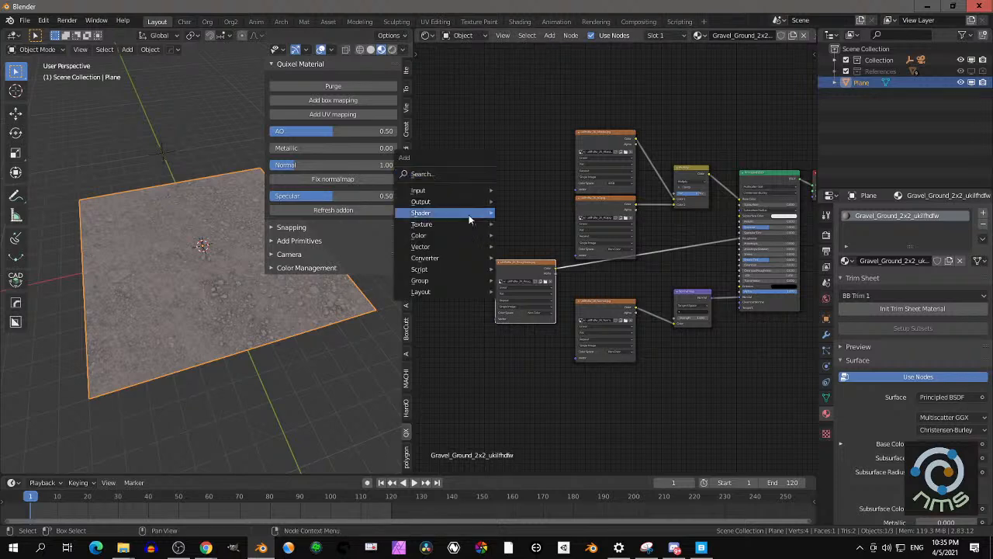
mouse_move(455, 259)
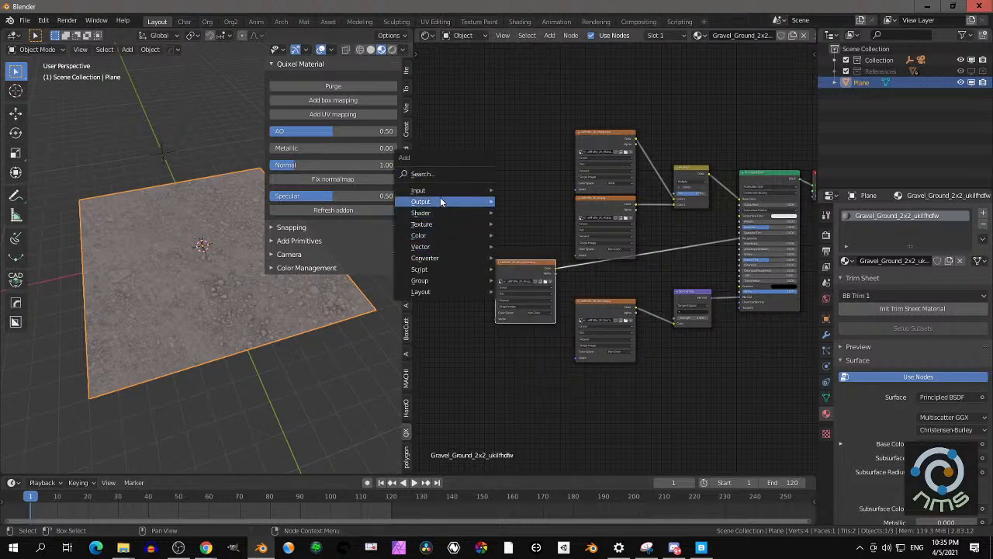
mouse_move(439, 191)
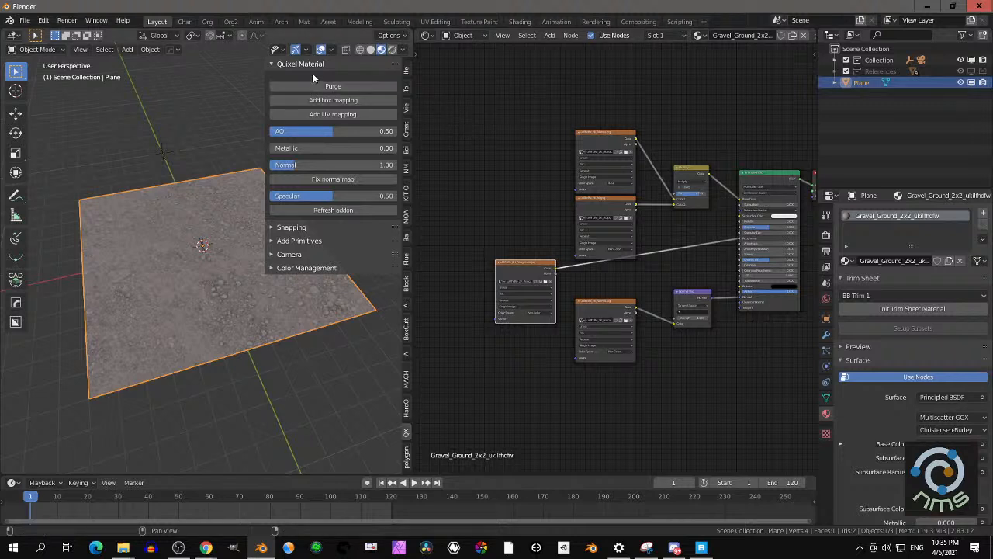
Switch to Quixel Bridge and view the Dry Rocky Ground surface's 3D preview in full screen
click(702, 547)
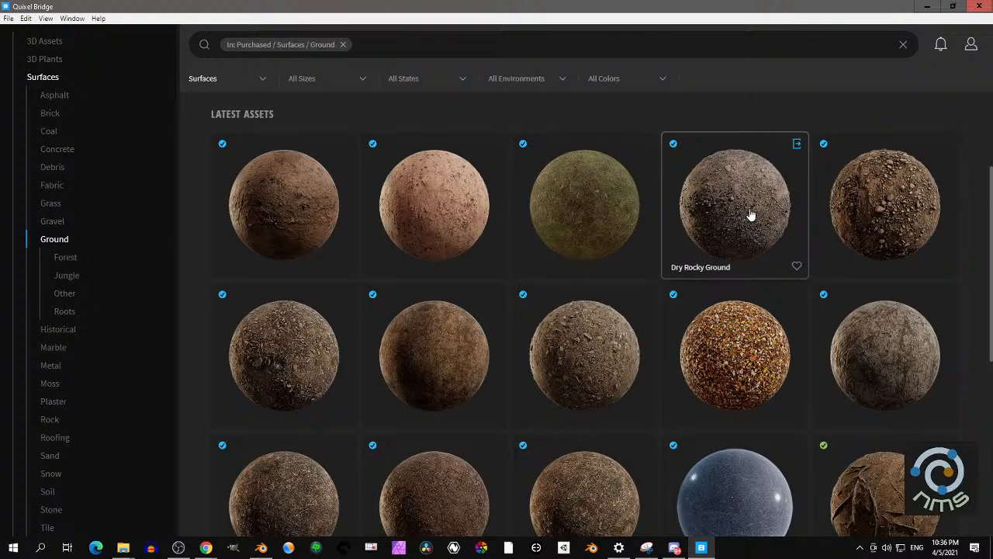
click(785, 208)
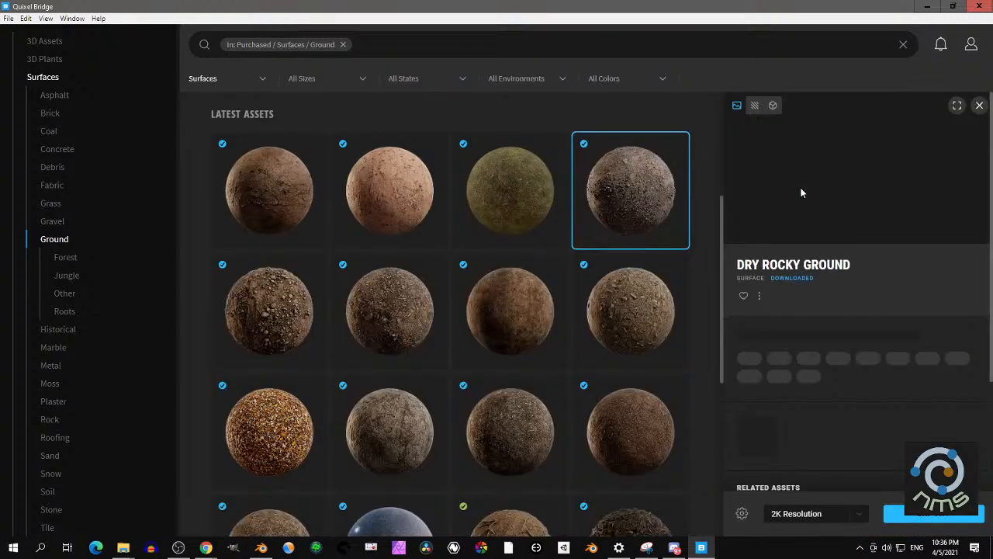
click(773, 107)
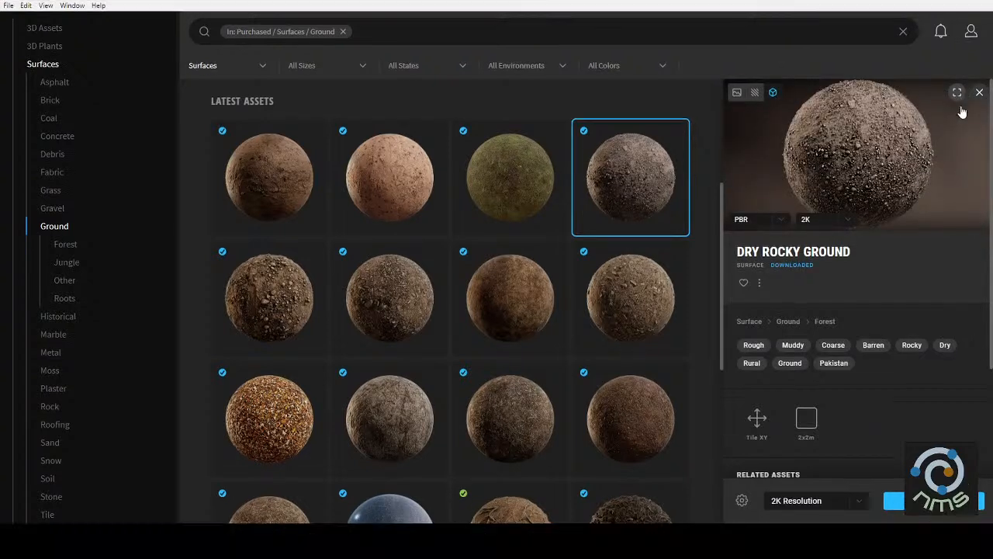
click(956, 105)
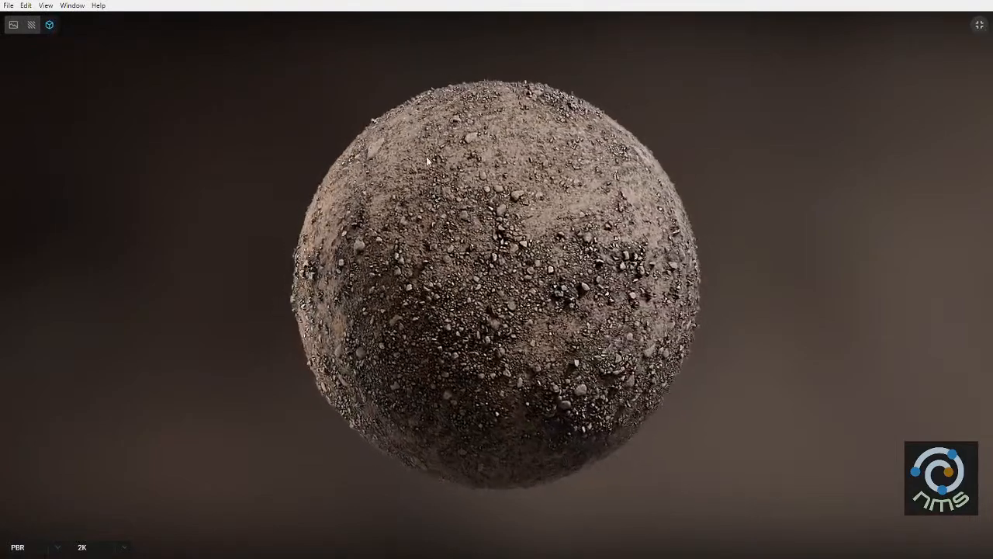
click(980, 28)
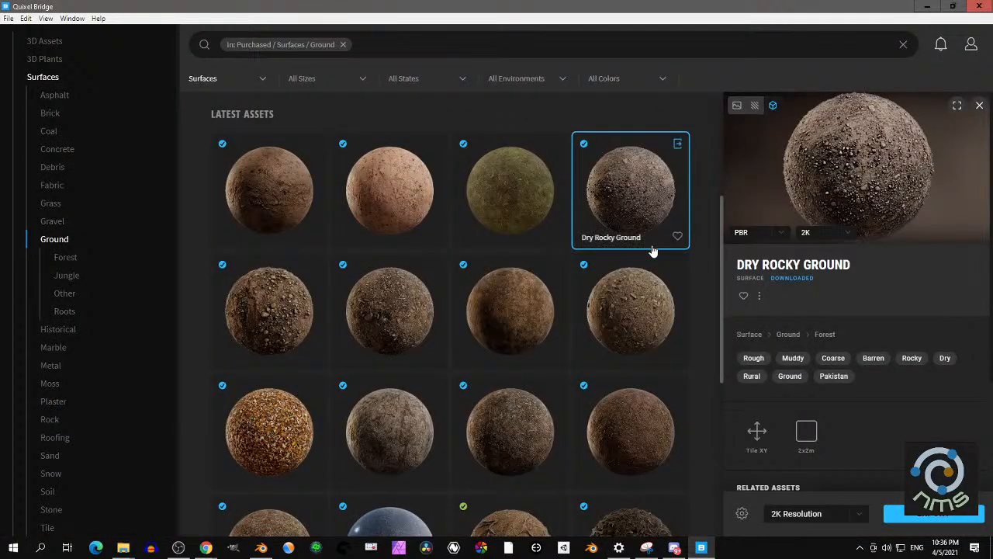
Check the color filter options offered for the ground surfaces without choosing any
scroll(543, 251, down, 1)
scroll(357, 124, up, 2)
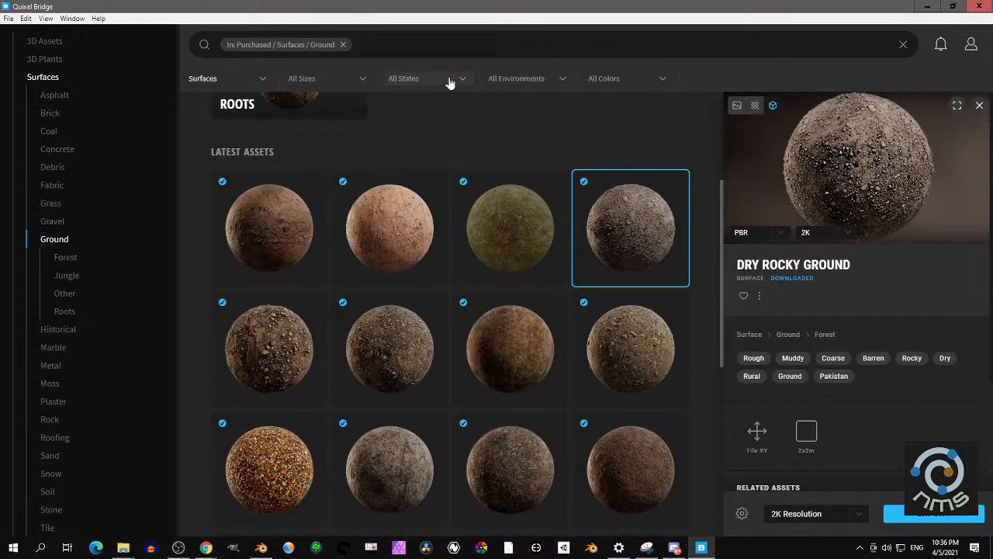
click(614, 79)
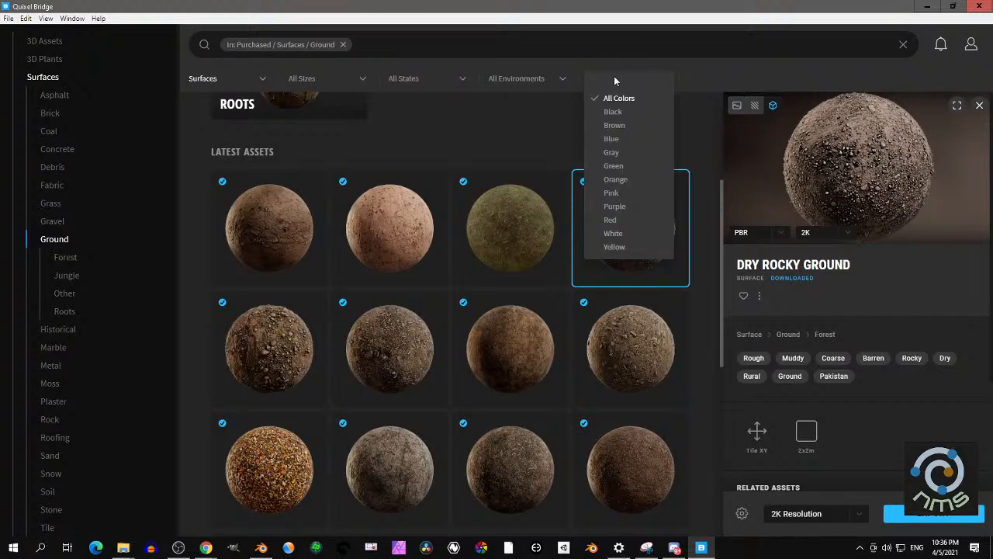
click(746, 78)
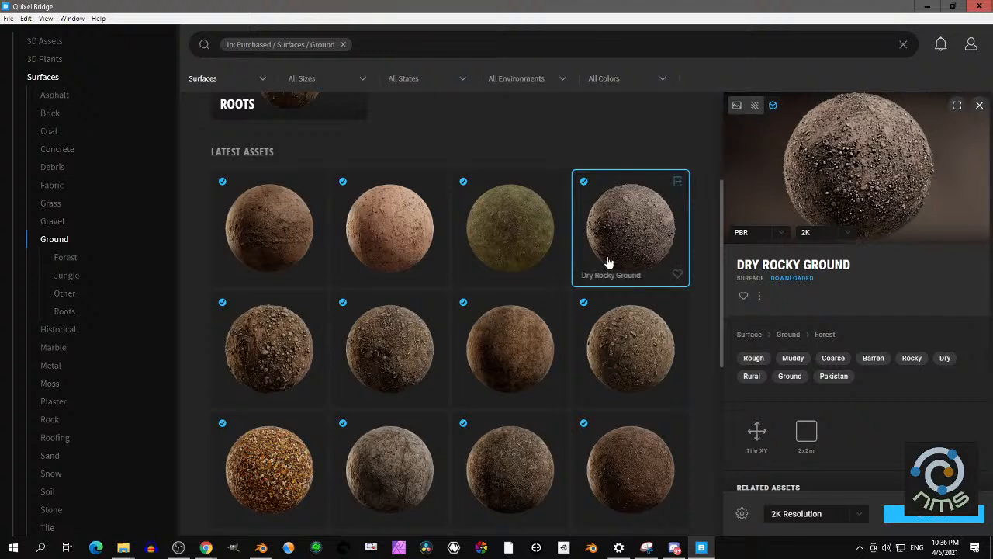
Switch back to Blender and add box mapping to the plane's gravel material with Quixel Helper
mouse_move(262, 548)
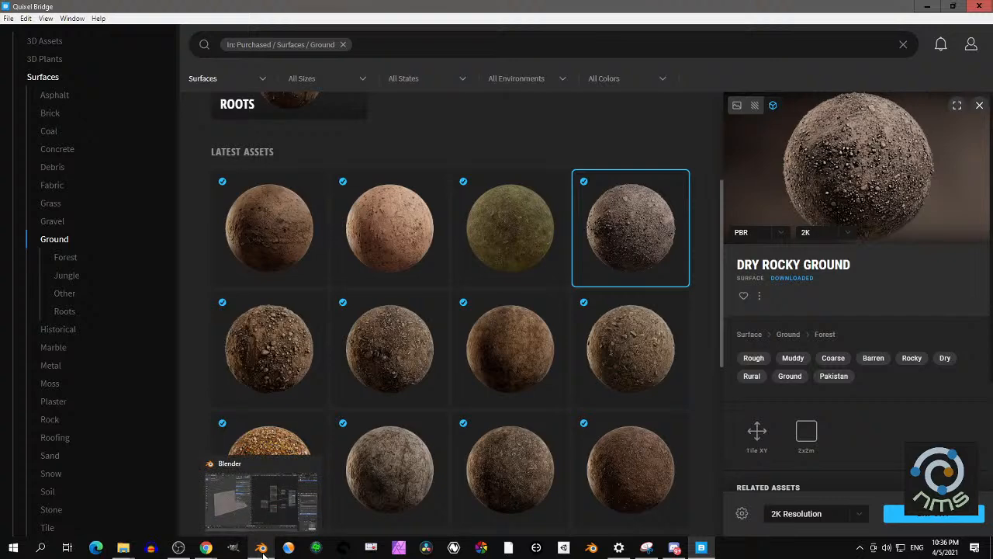
click(263, 548)
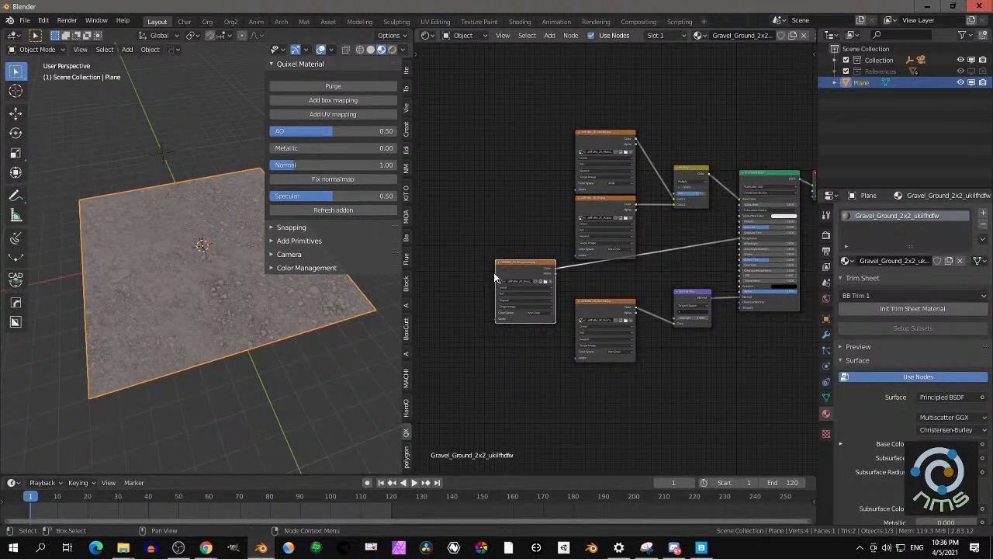
middle_drag(468, 246, 482, 247)
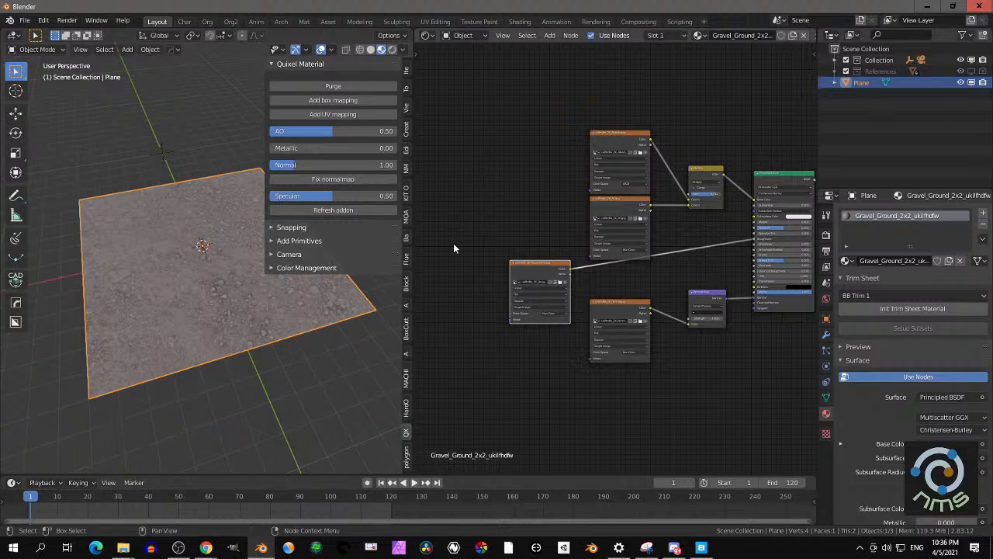
middle_drag(464, 211, 483, 204)
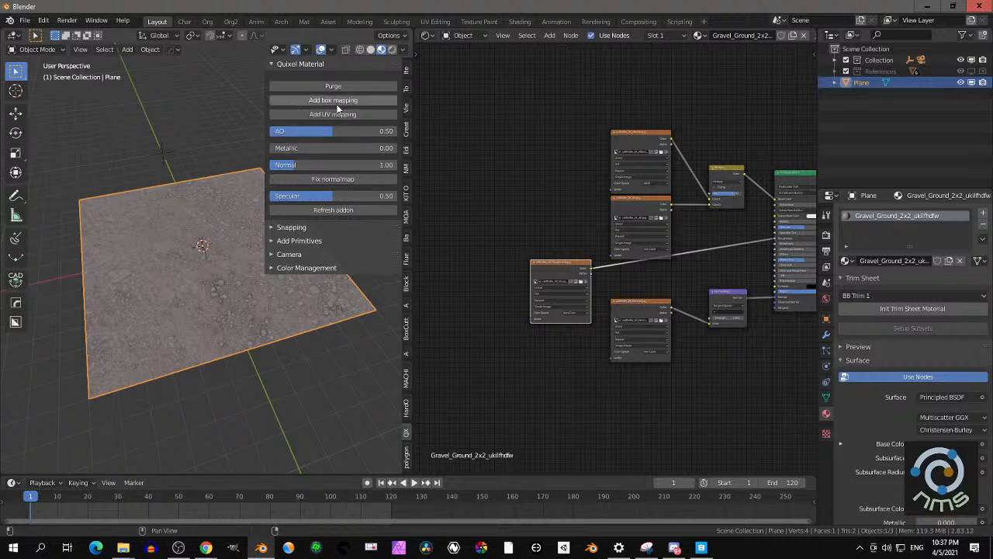
click(323, 101)
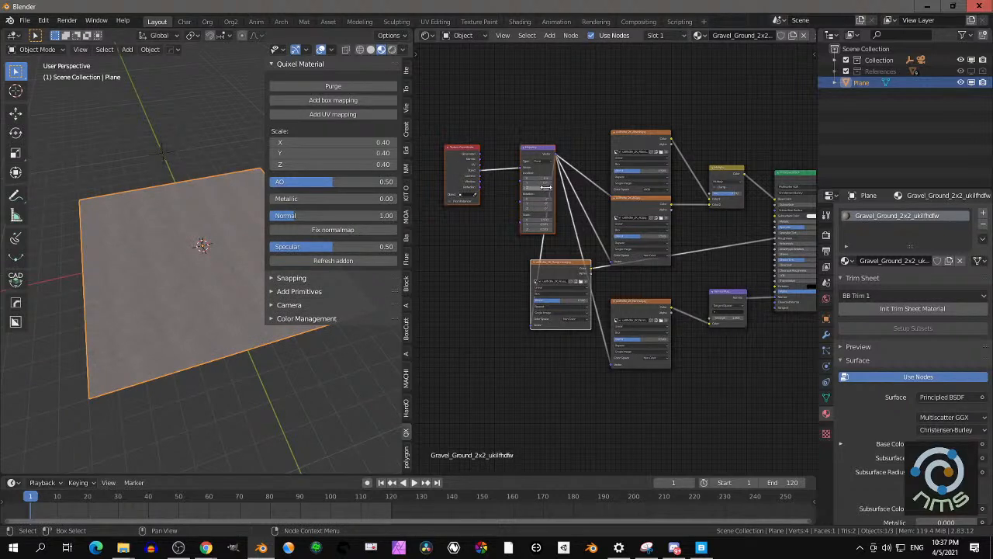
scroll(601, 201, up, 2)
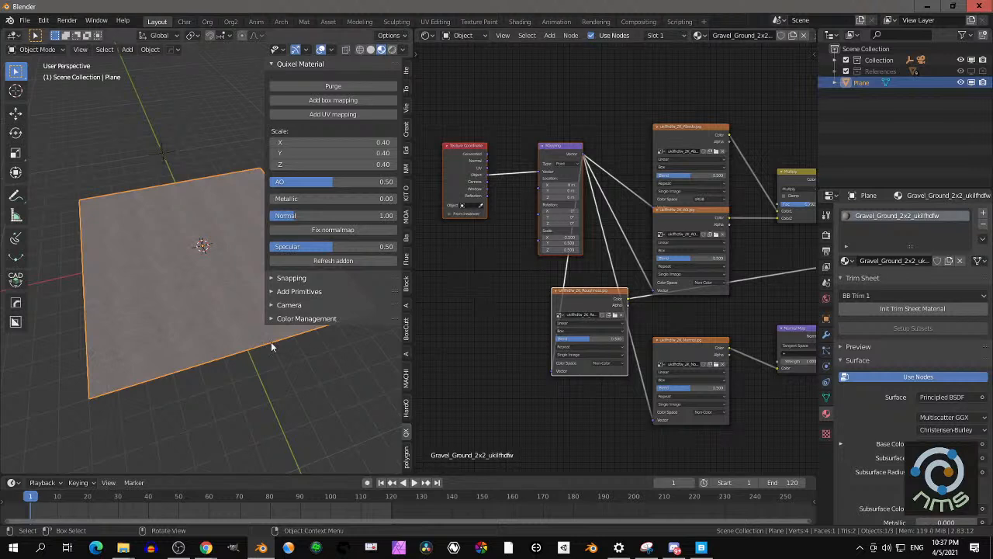
Set the gravel texture's mapping scale to 0.10 on X, Y and Z
middle_drag(198, 330, 253, 239)
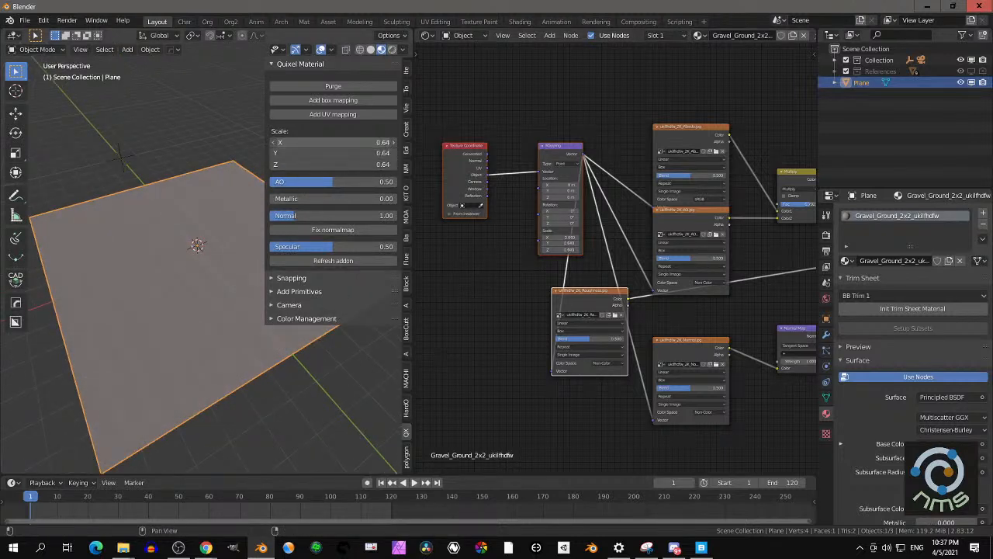
drag(333, 143, 291, 142)
scroll(159, 212, up, 3)
middle_drag(163, 211, 161, 205)
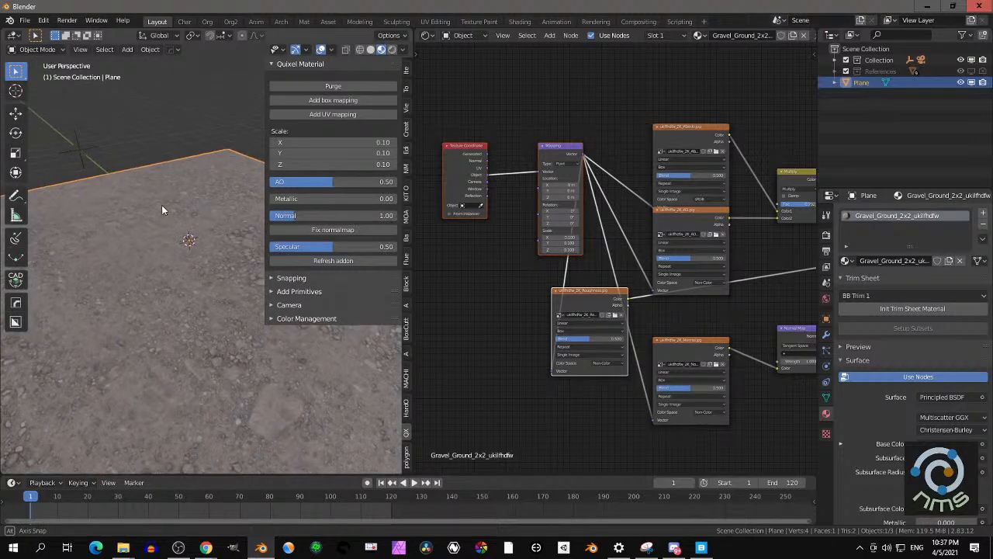
Widen the 3D viewport and set the gravel material's AO strength to 0.86
drag(411, 332, 681, 336)
scroll(383, 299, down, 3)
middle_drag(383, 300, 384, 253)
scroll(376, 297, up, 5)
mouse_move(605, 182)
mouse_down()
mouse_move(658, 182)
mouse_move(571, 182)
mouse_move(667, 183)
mouse_move(588, 182)
mouse_move(652, 182)
mouse_up()
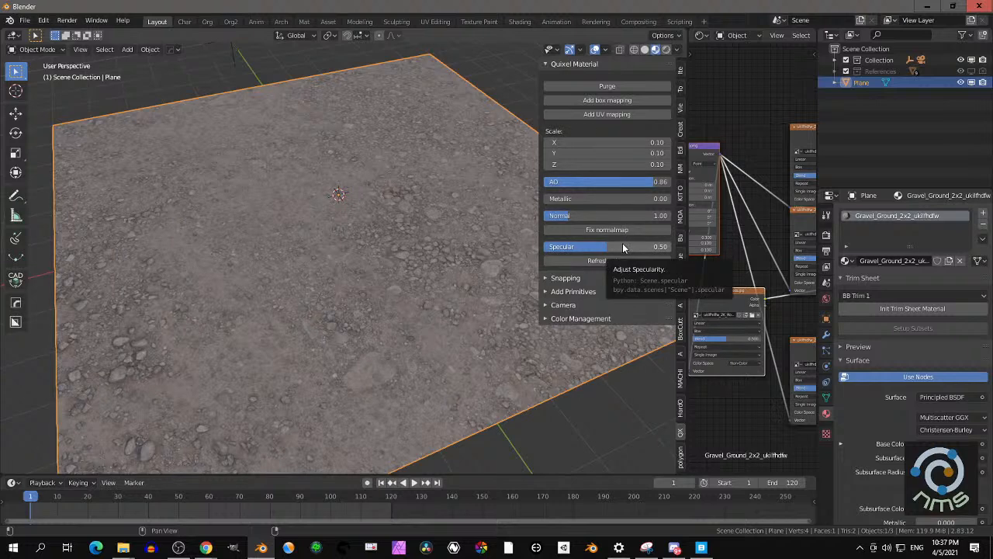
Compare lower and higher Specular strengths on the gravel, set Specular to 0.21 and inspect the surface up close
drag(623, 249, 593, 248)
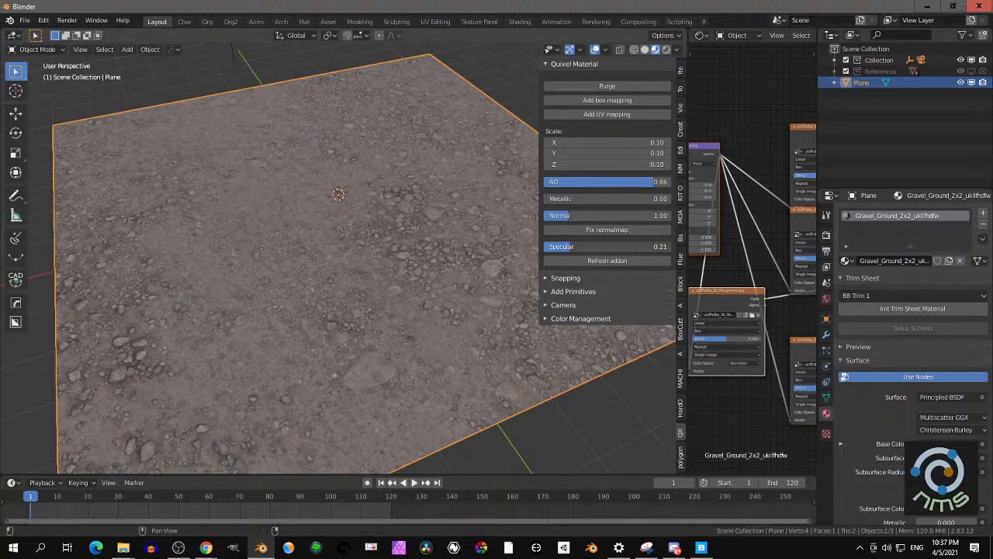
middle_drag(225, 326, 524, 262)
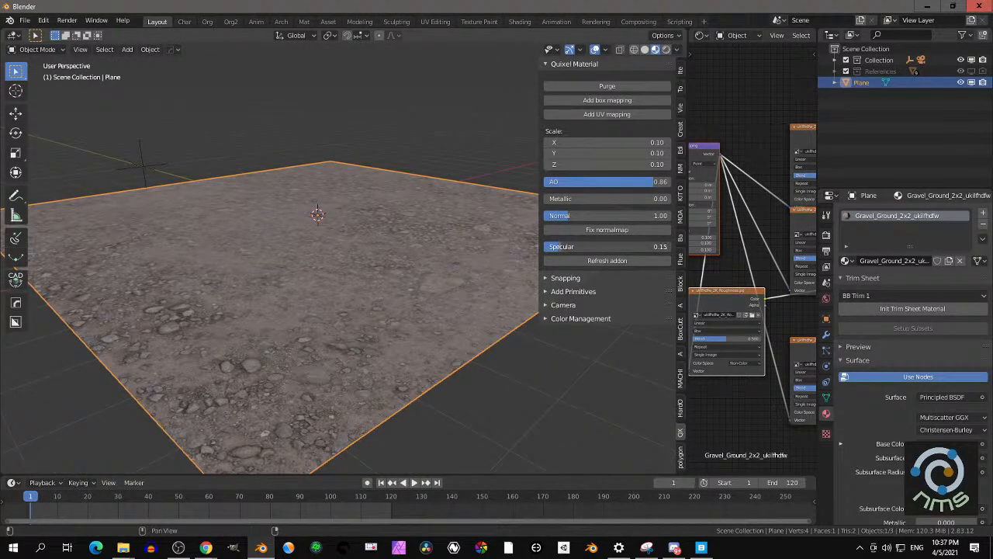
drag(562, 247, 615, 246)
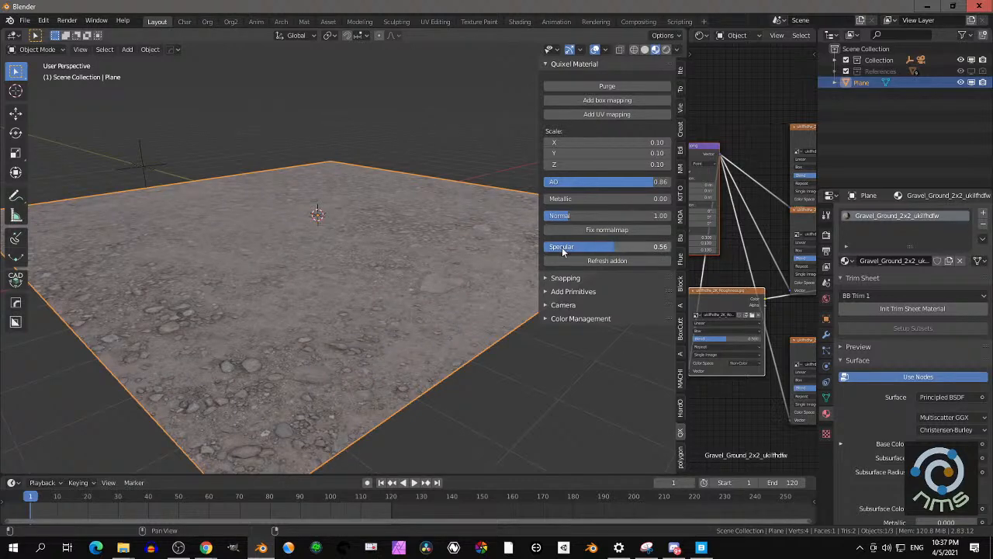
middle_drag(540, 242, 572, 252)
mouse_move(572, 252)
mouse_down()
mouse_move(515, 251)
mouse_move(524, 251)
mouse_up()
middle_drag(481, 256, 404, 300)
scroll(414, 300, up, 3)
scroll(501, 267, down, 2)
middle_drag(371, 191, 343, 200)
scroll(353, 241, up, 5)
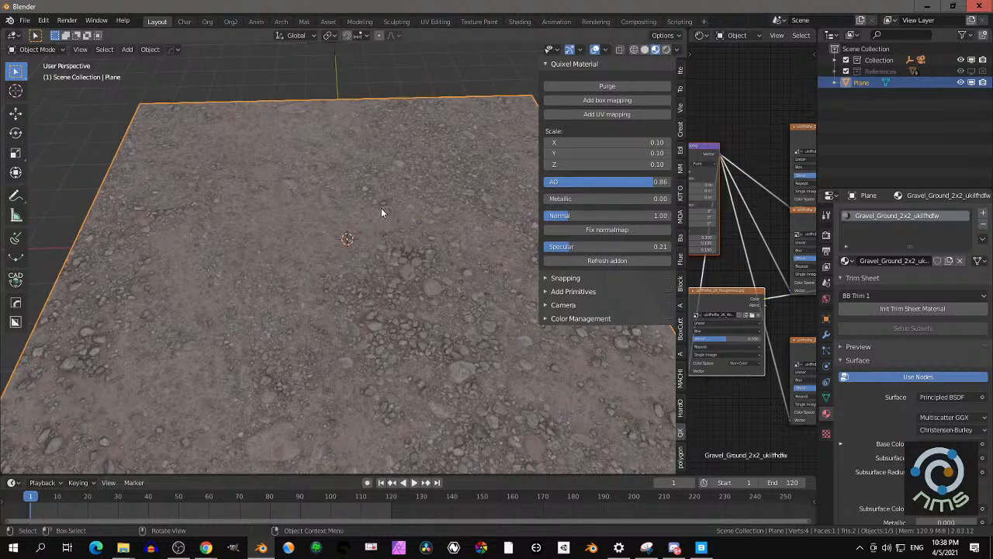
shift+middle_drag(377, 203, 368, 209)
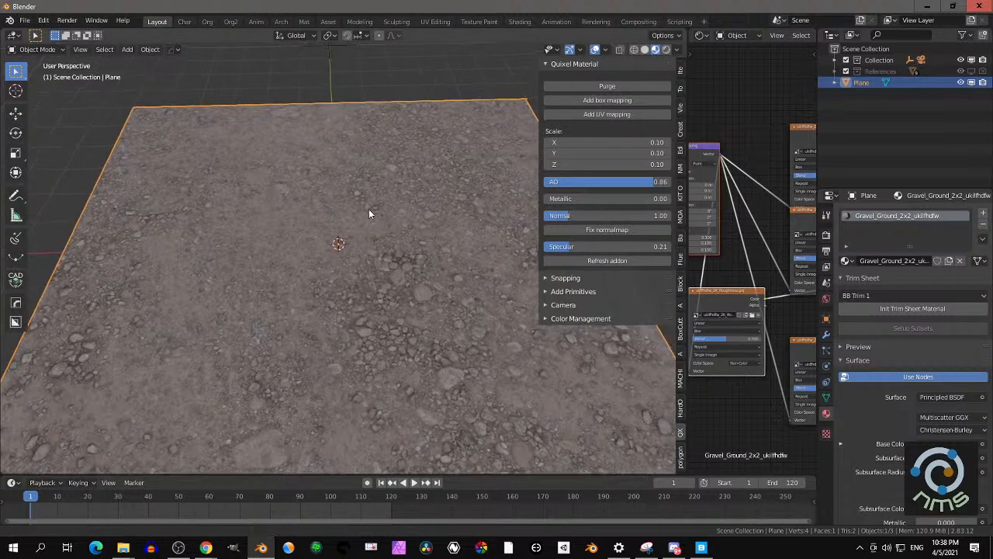
Add a better cube on the plane from the Quixel Helper primitives
click(562, 292)
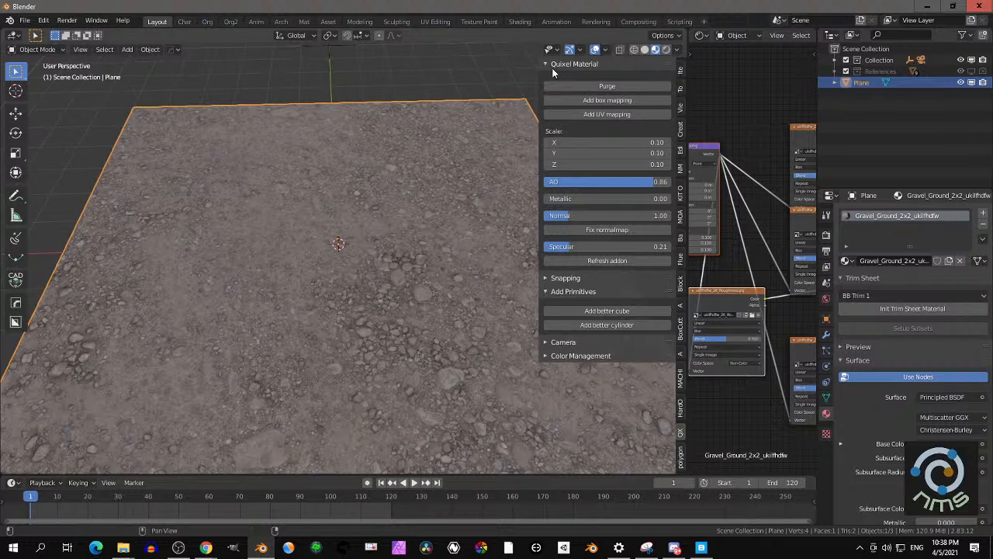
click(602, 310)
middle_drag(295, 263, 339, 204)
mouse_move(332, 256)
middle_down()
mouse_move(337, 248)
mouse_move(341, 273)
mouse_move(332, 260)
mouse_move(357, 268)
mouse_move(333, 267)
middle_up()
scroll(348, 268, down, 5)
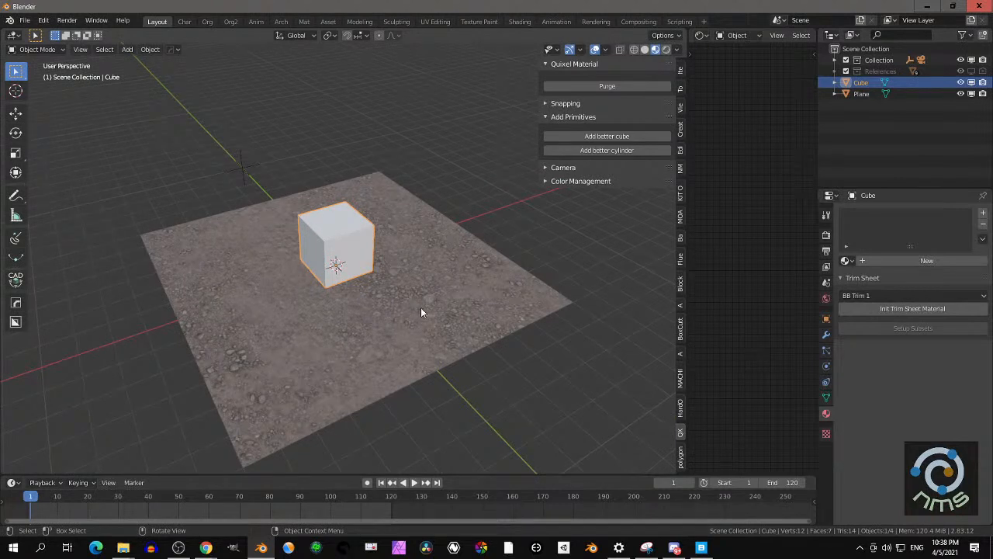
Scale the cube into a wall: thin along Y, stretched along X across the plane's width, and taller along Z
key(s)
key(y)
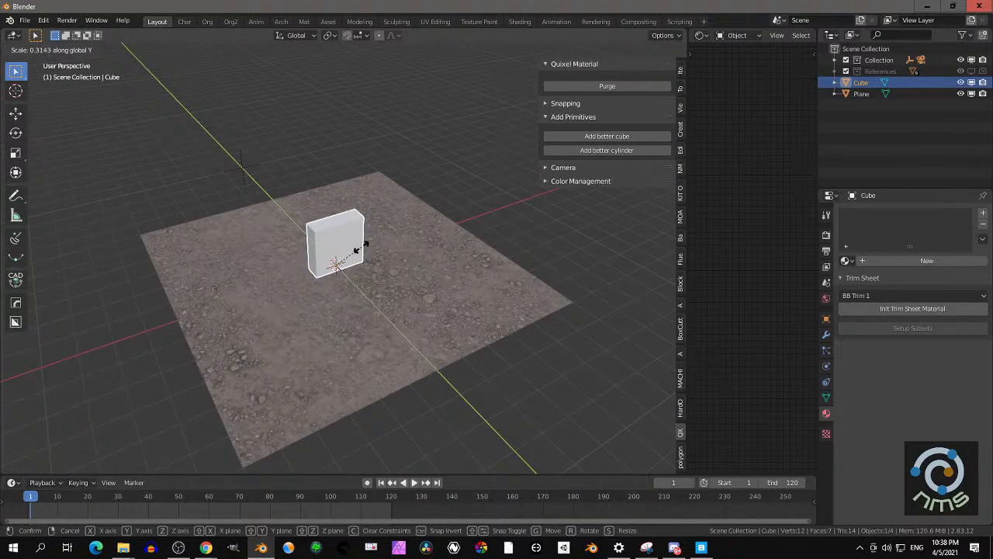
click(345, 248)
key(x)
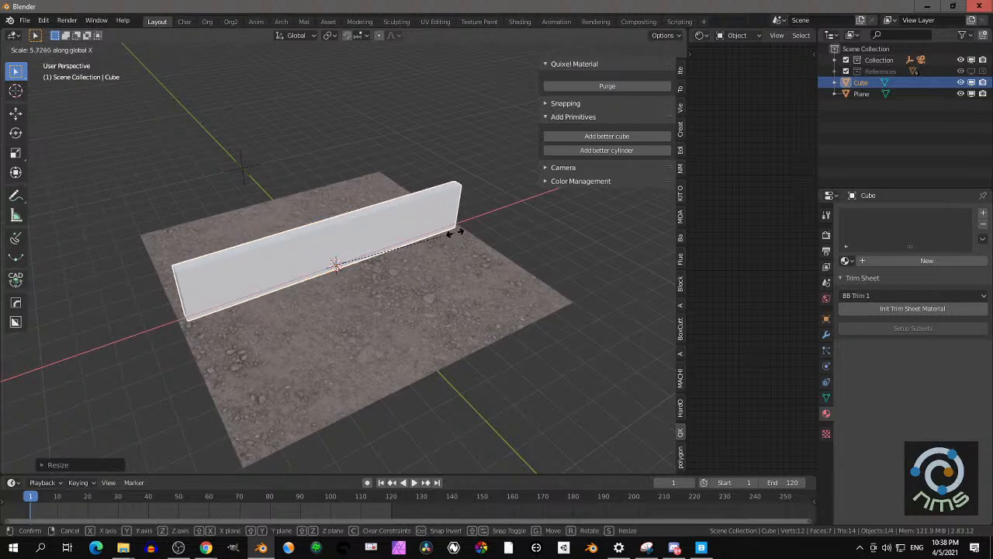
click(442, 241)
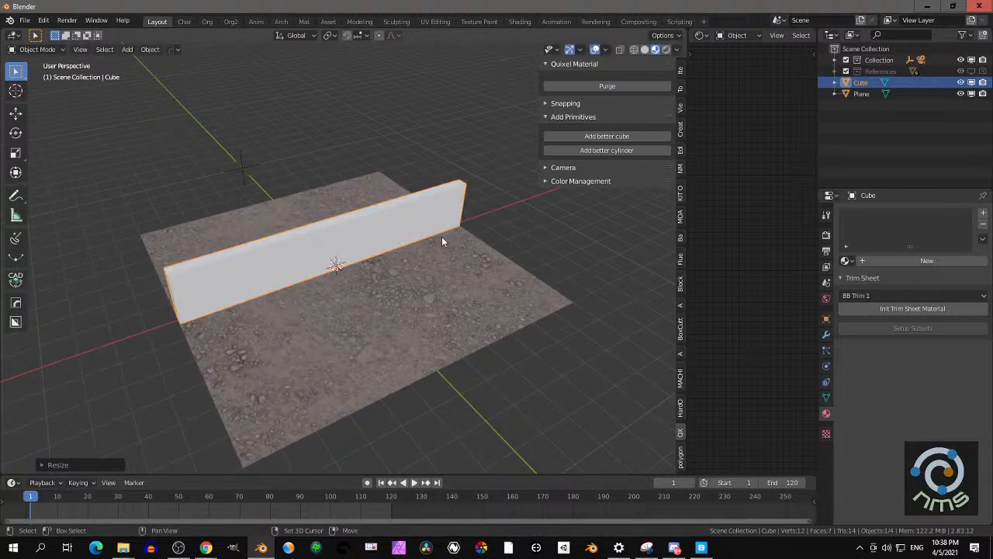
key(s)
key(z)
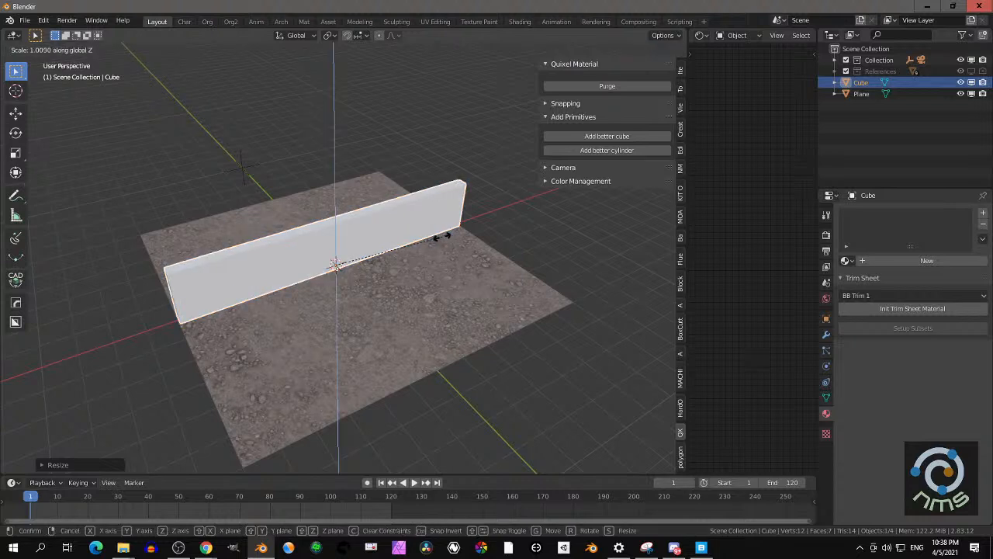
click(520, 280)
Move the wall along Y to the back edge of the gravel plane and apply its scale
middle_drag(427, 256, 445, 266)
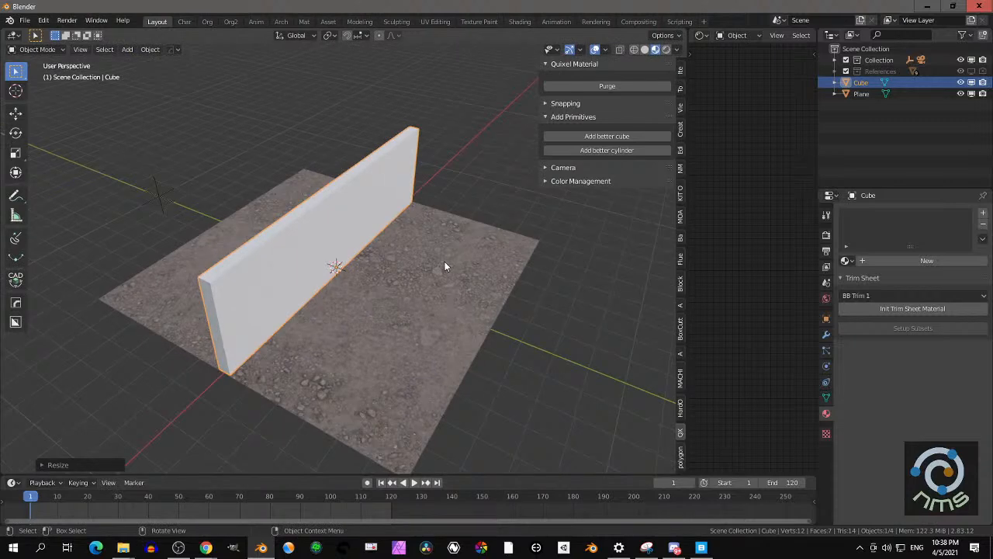
key(g)
key(y)
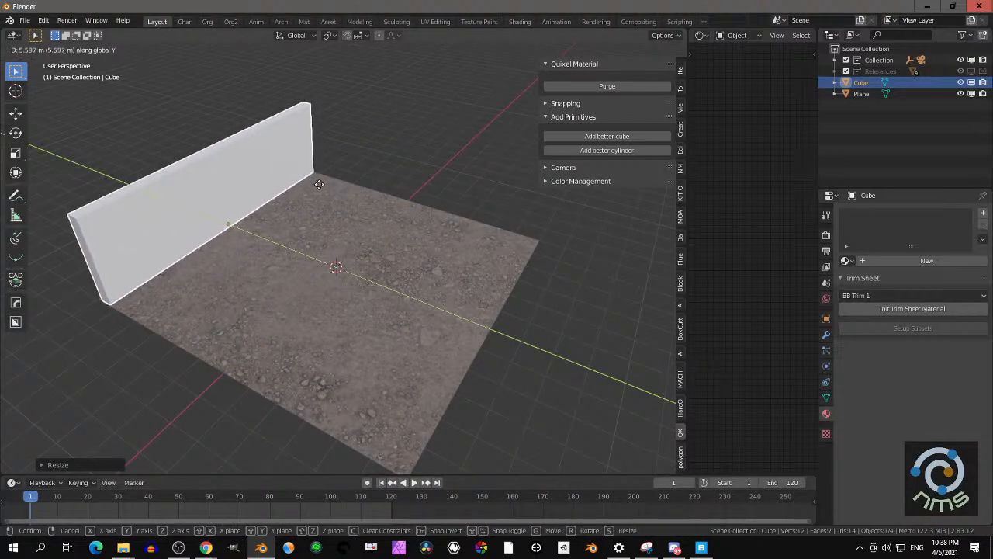
click(298, 175)
middle_drag(298, 175, 314, 233)
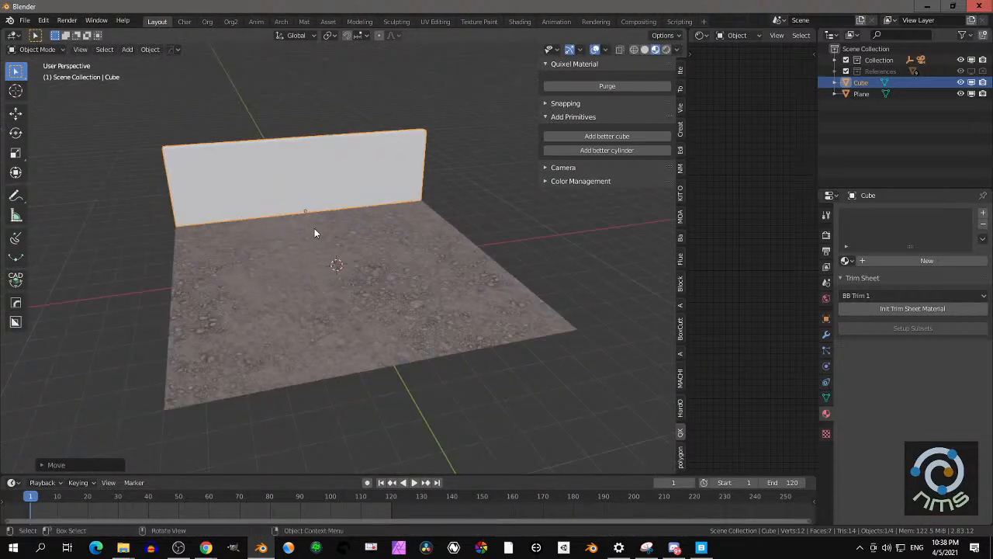
key(ctrl+a)
click(364, 190)
Switch to Quixel Bridge, browse the brick surfaces and export the Brick Facade surface to Blender
click(700, 547)
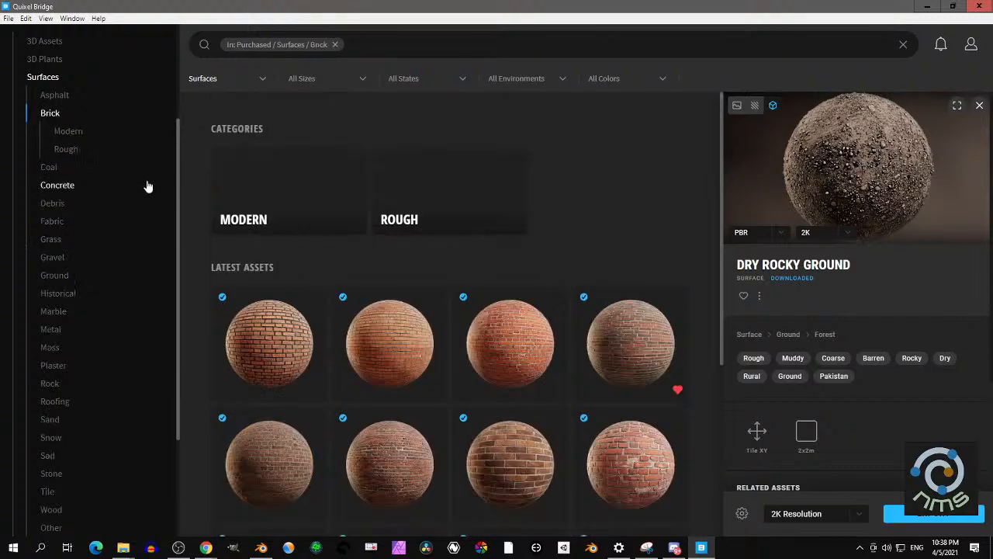
scroll(529, 272, down, 1)
scroll(524, 286, down, 3)
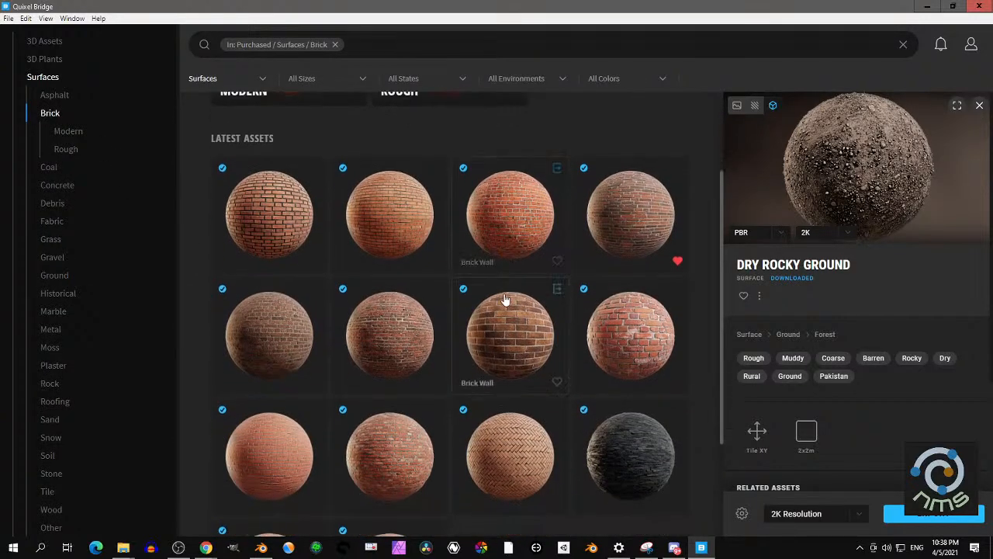
scroll(493, 293, down, 1)
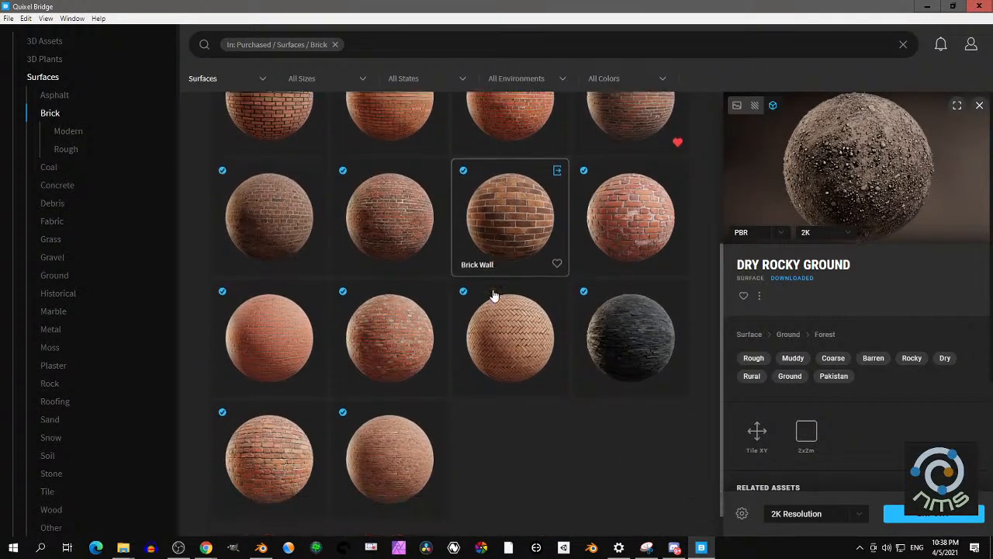
scroll(491, 290, up, 2)
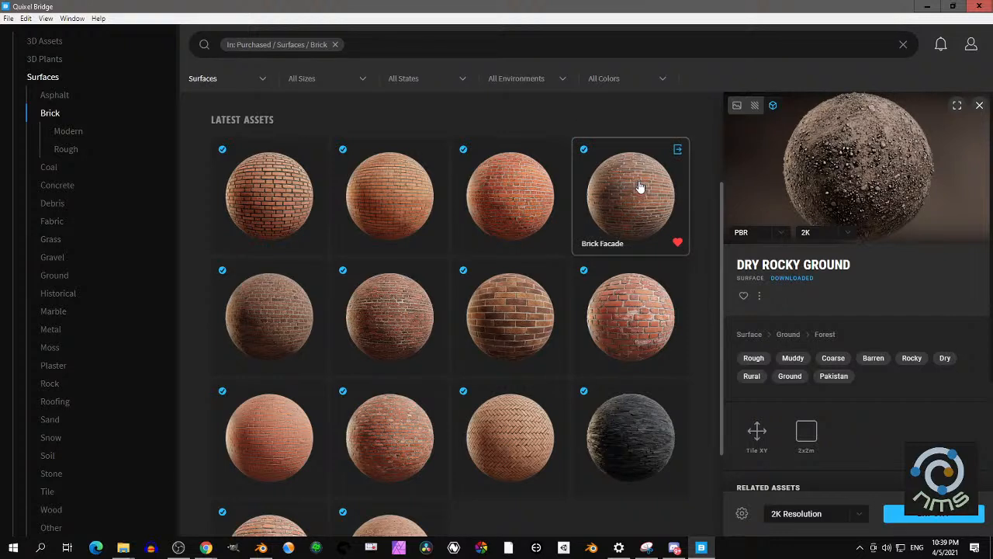
click(678, 149)
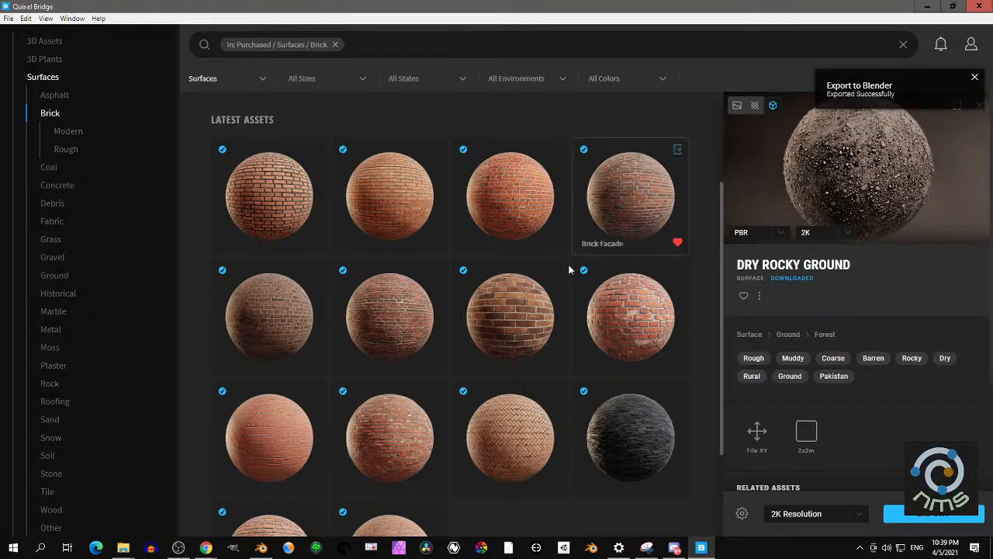
scroll(535, 295, down, 1)
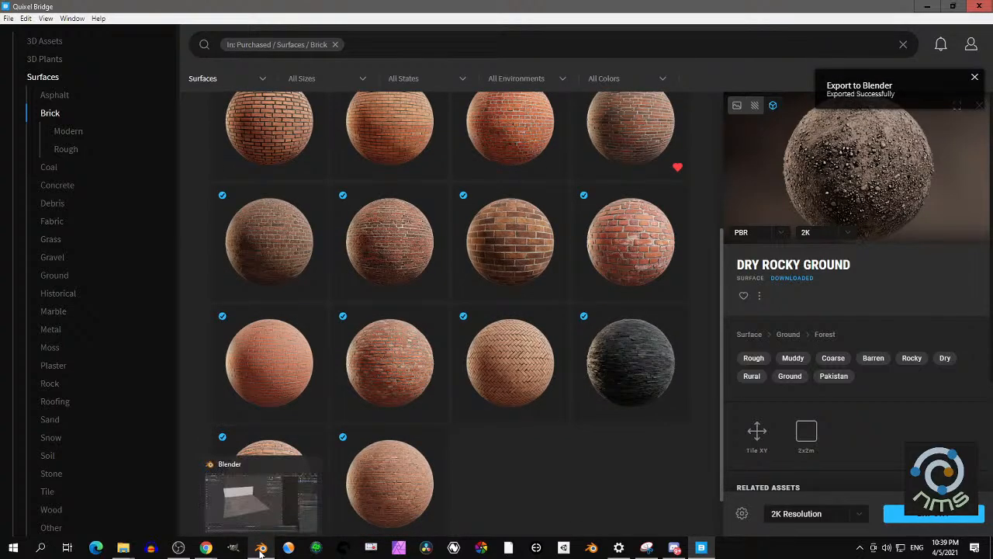
Switch back to Blender and assign the Brick_Facade_2x2_ukpmcf3o material to the wall
click(260, 548)
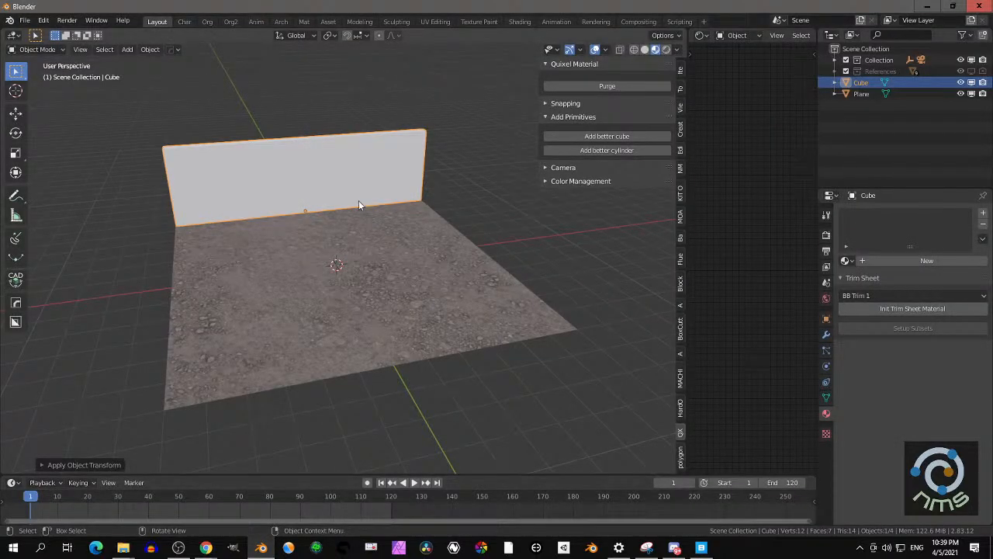
middle_drag(359, 200, 361, 197)
click(293, 140)
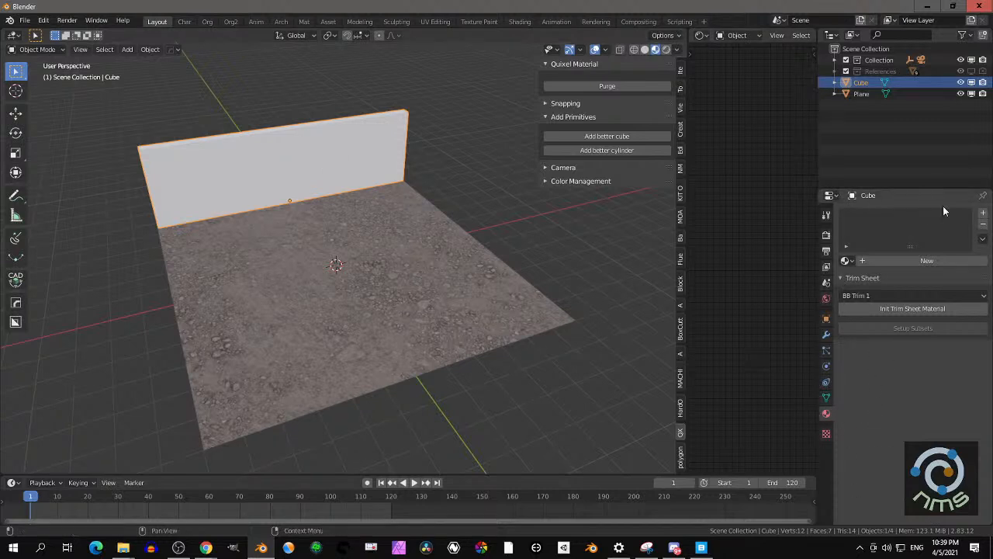
click(847, 262)
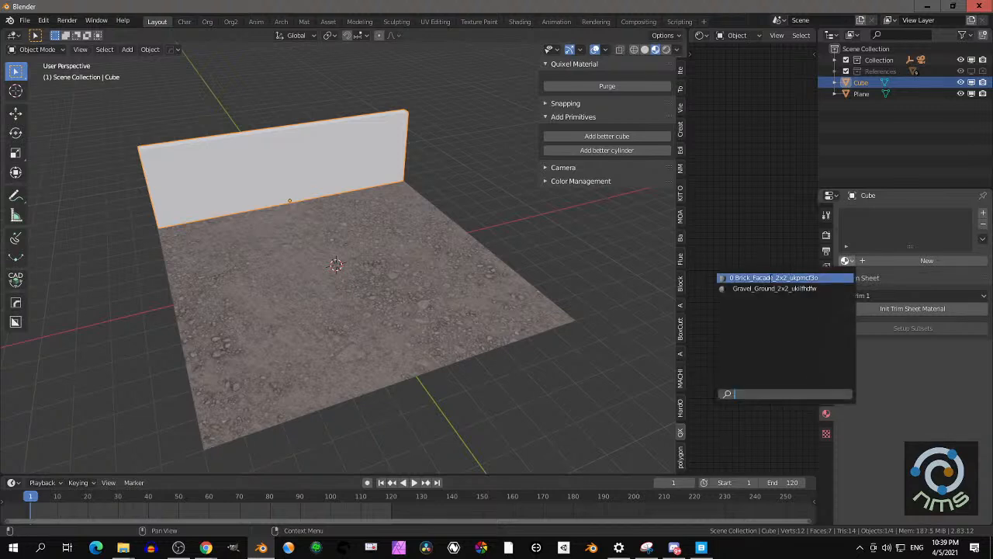
click(766, 278)
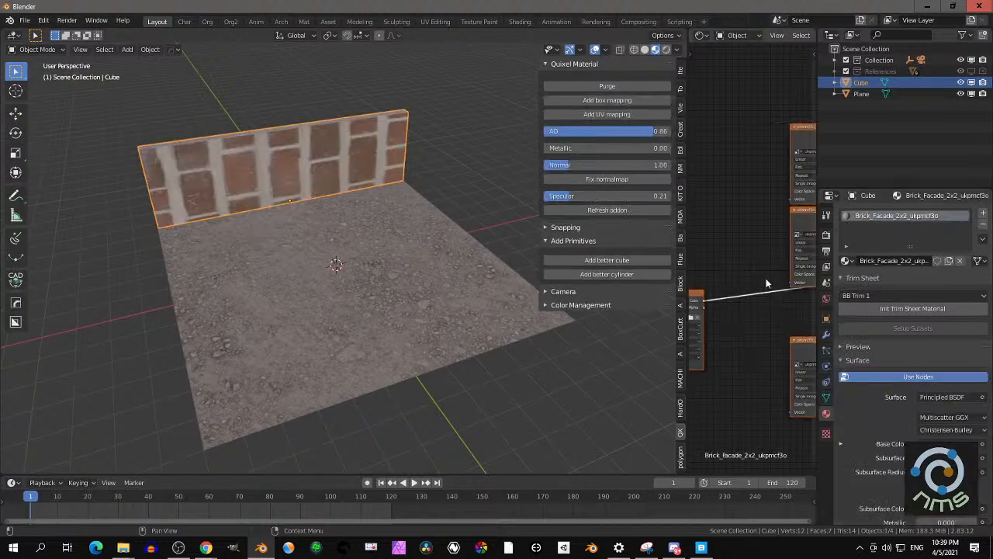
Enlarge the node editor to show the brick material's nodes and add box mapping to the material
drag(686, 254, 434, 283)
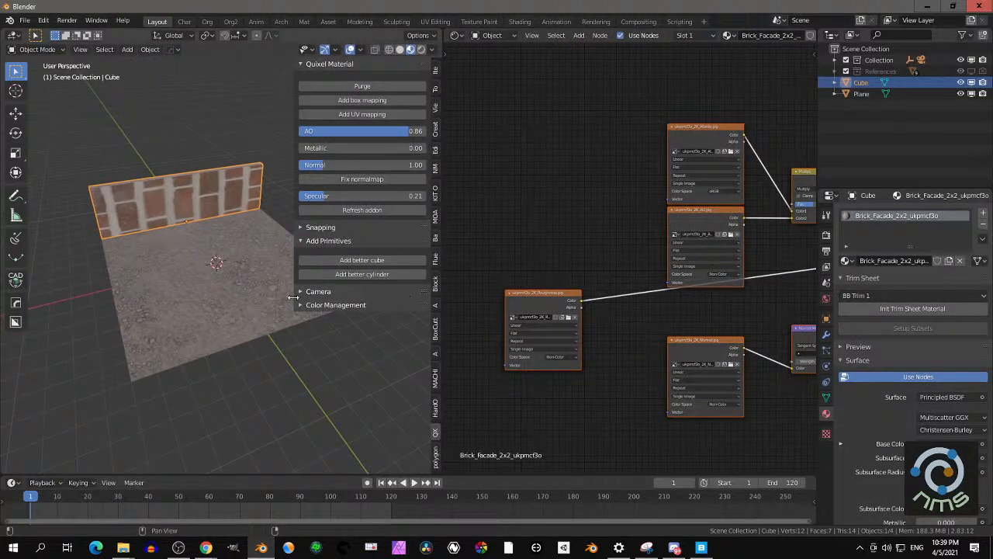
scroll(593, 268, down, 2)
middle_drag(594, 251, 571, 206)
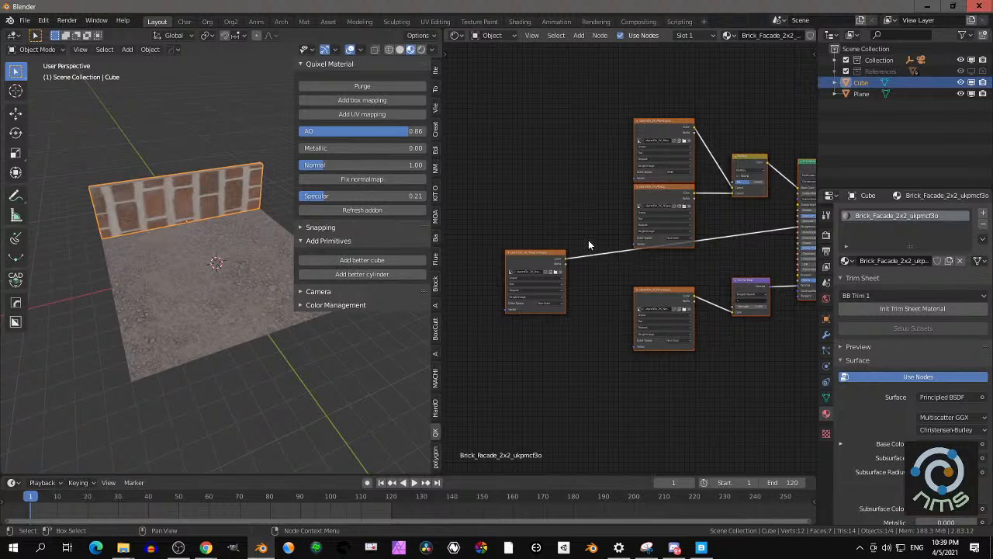
mouse_move(702, 548)
middle_drag(578, 199, 558, 170)
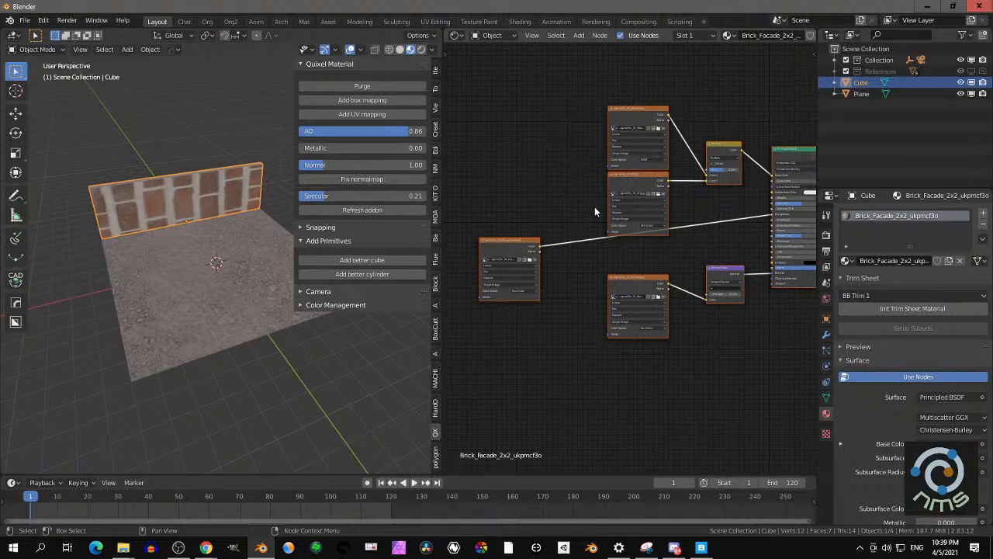
middle_drag(211, 180, 215, 200)
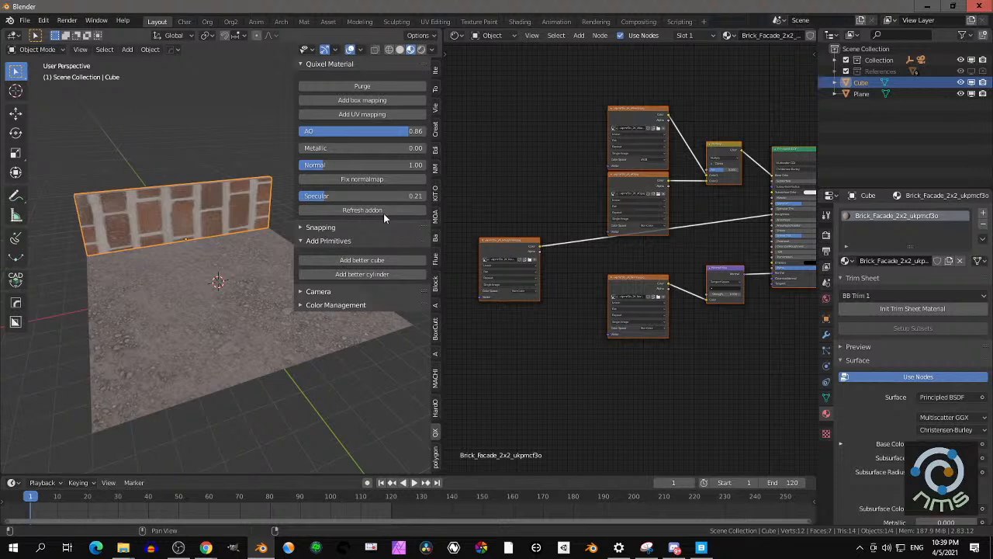
click(353, 101)
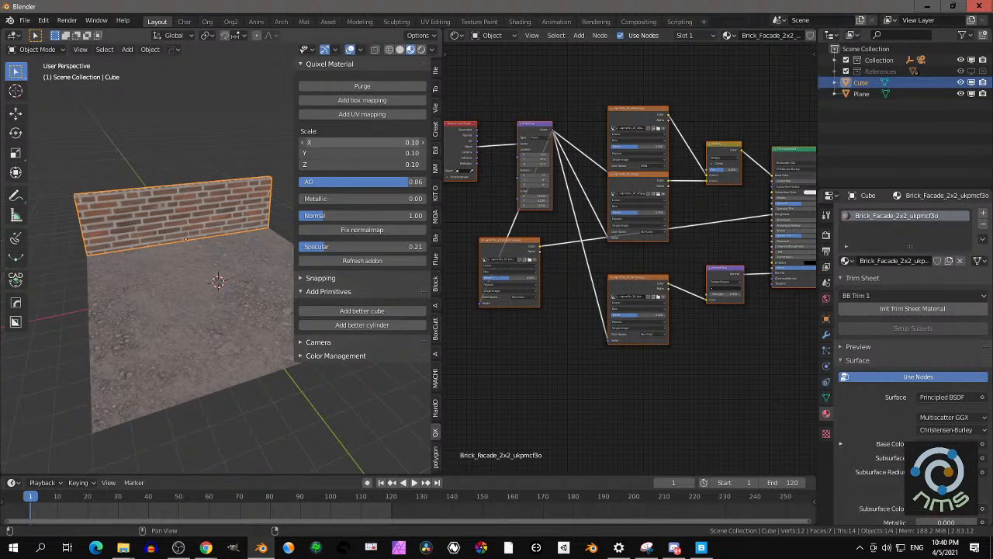
scroll(245, 188, up, 5)
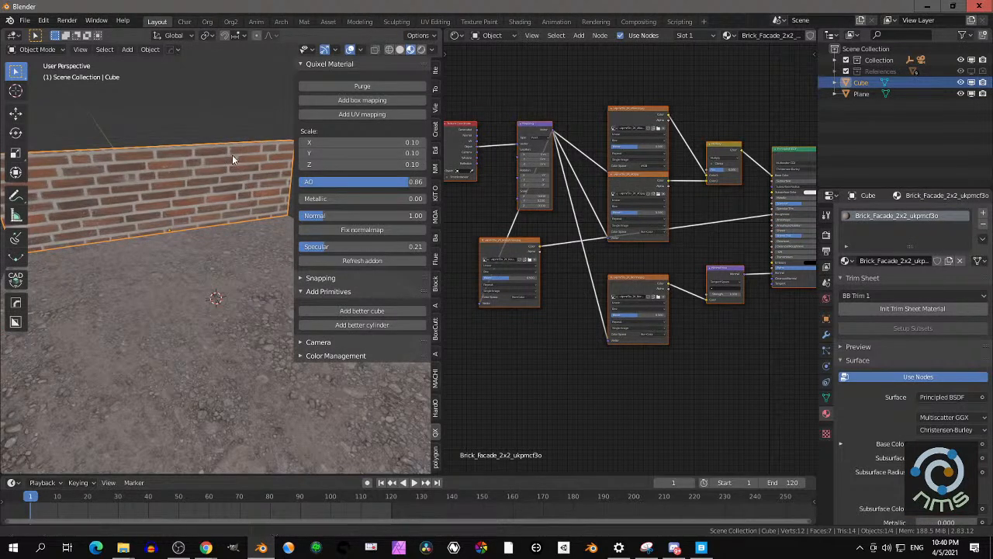
middle_drag(230, 154, 269, 180)
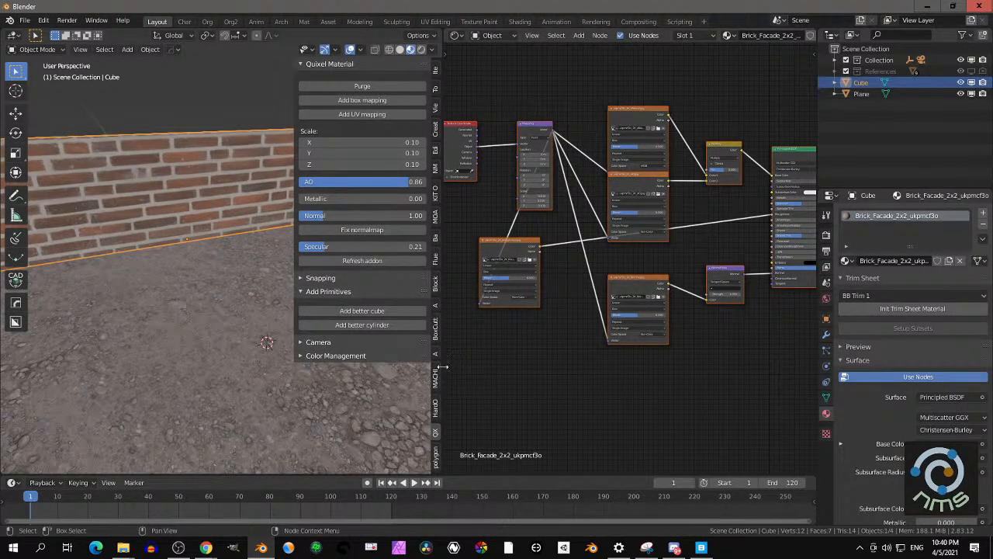
Widen the 3D viewport and set the brick material's mapping scale to 0.13 on X, Y and Z
drag(442, 366, 583, 367)
middle_drag(155, 256, 312, 259)
scroll(306, 247, down, 3)
drag(509, 164, 520, 143)
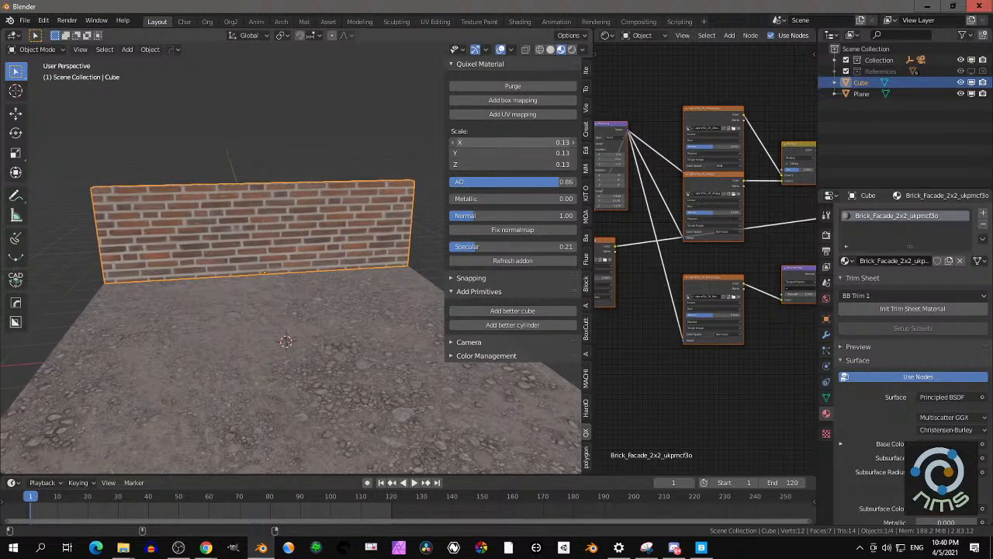
scroll(360, 239, up, 5)
scroll(344, 253, down, 5)
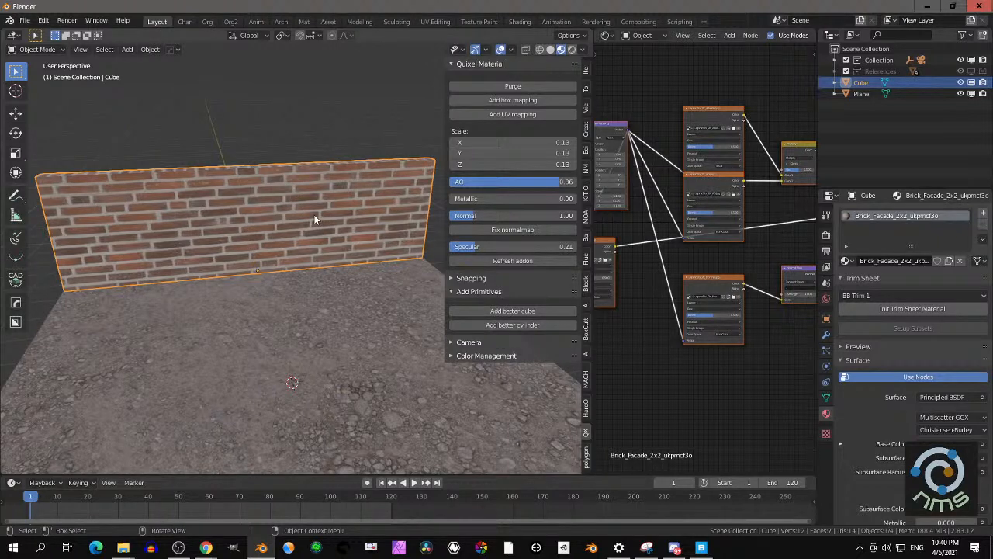
Add another better cube and move it about 4.6 m along Y to stand near the brick wall
click(495, 313)
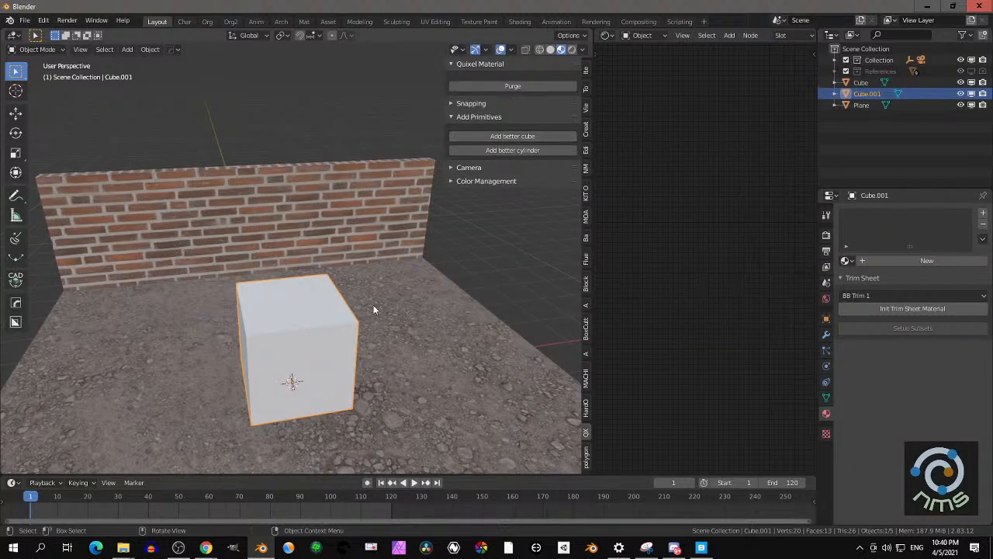
middle_drag(328, 306, 404, 356)
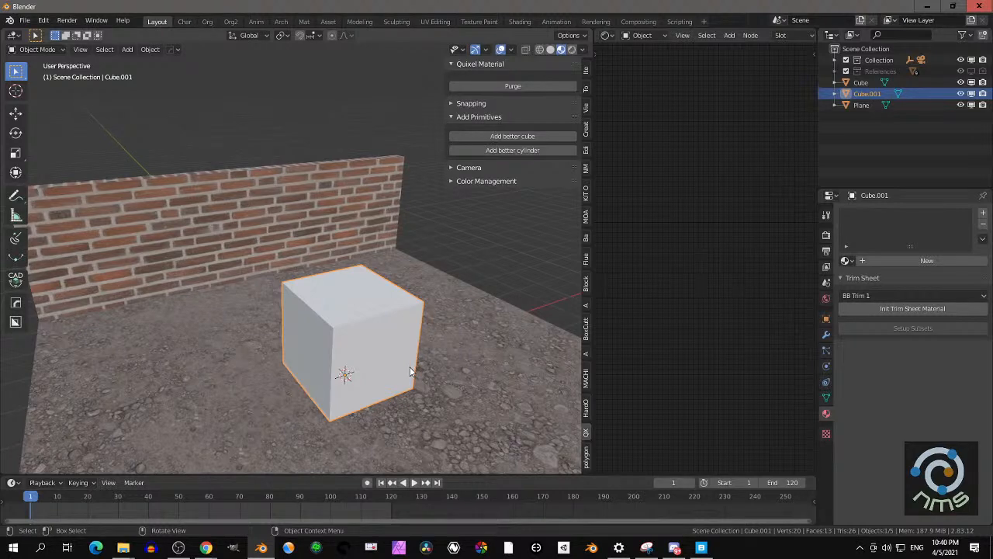
key(g)
key(y)
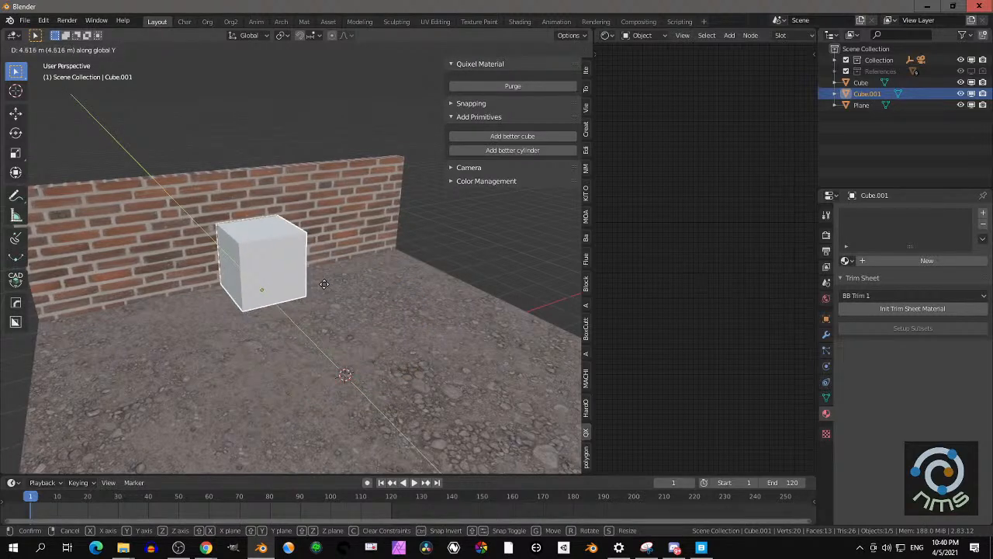
click(324, 284)
Scale the new cube into a low, elongated block: shorter along Z, about 0.5 along Y and about 1.48 along X
key(s)
key(z)
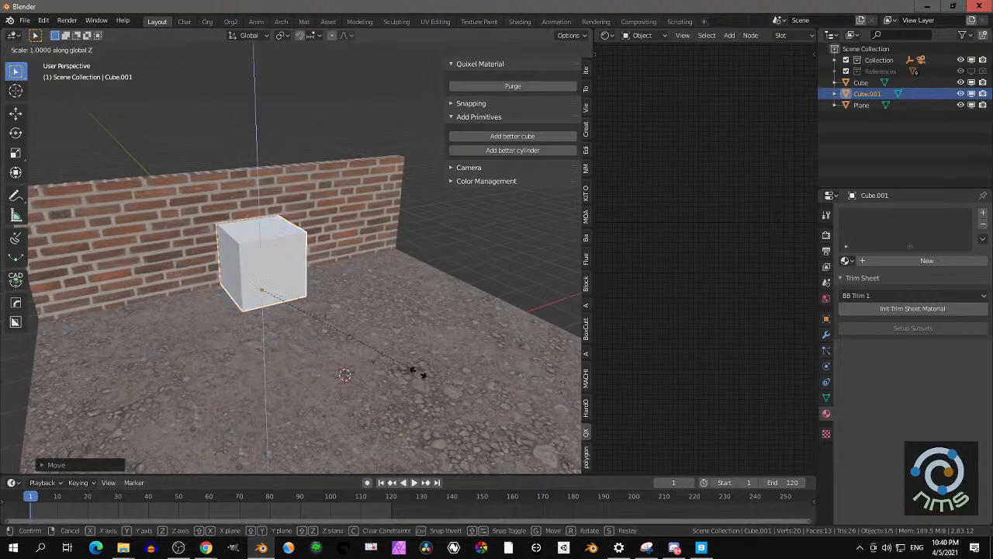
click(377, 338)
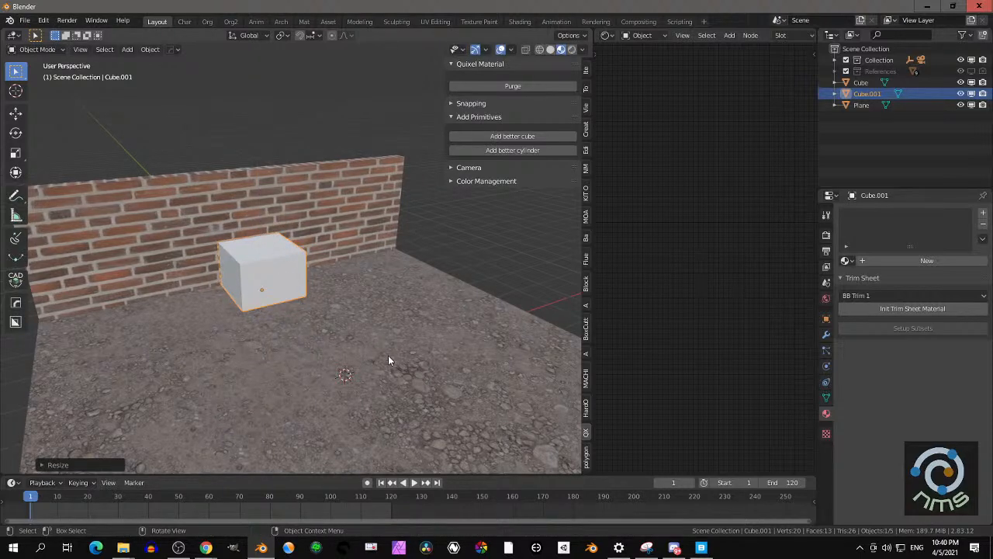
key(s)
key(y)
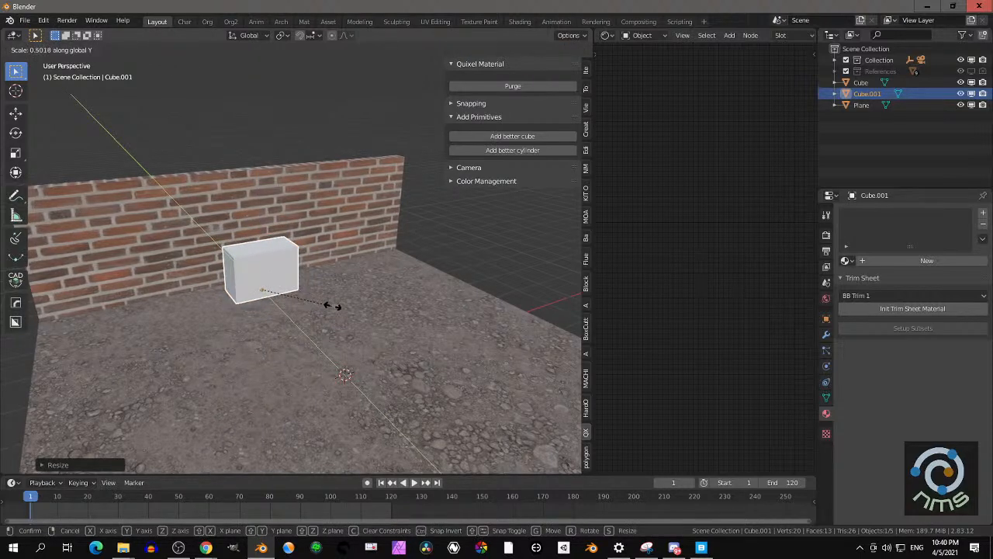
click(335, 313)
key(s)
key(x)
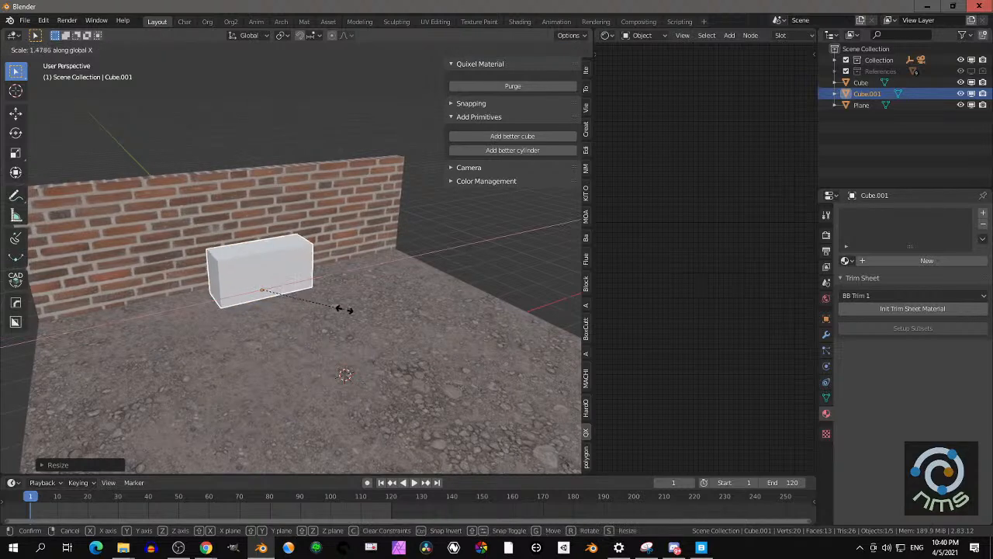
click(344, 309)
Apply the new block's scale and enter Edit Mode on it
key(ctrl+a)
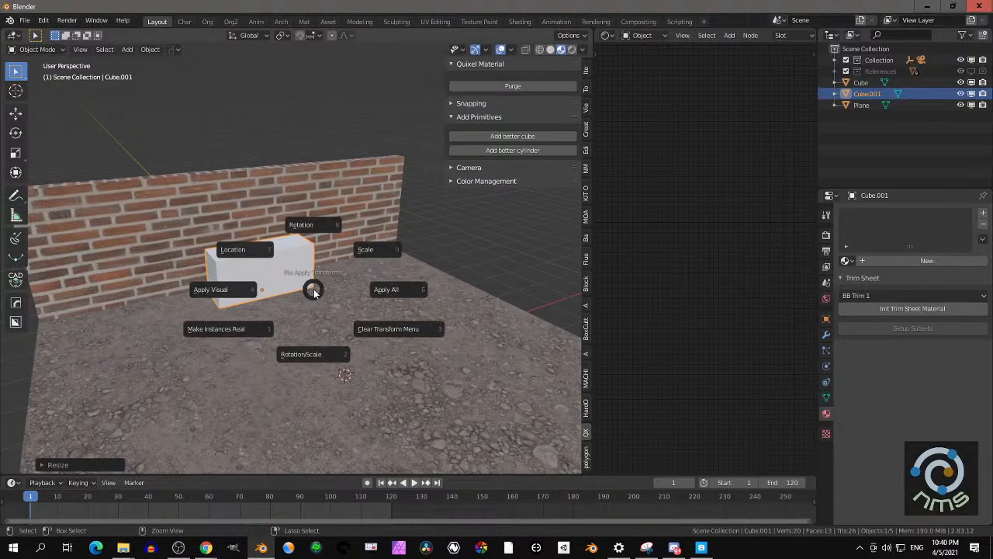
click(383, 245)
key(Tab)
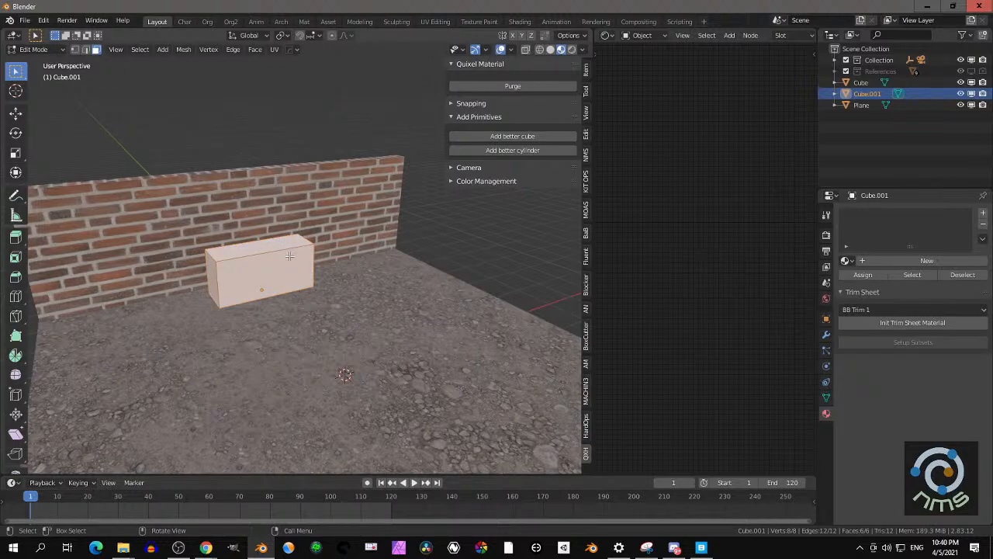
Lower the block's top face about 0.5 m along Z, and return to Object Mode
click(266, 246)
key(g)
key(z)
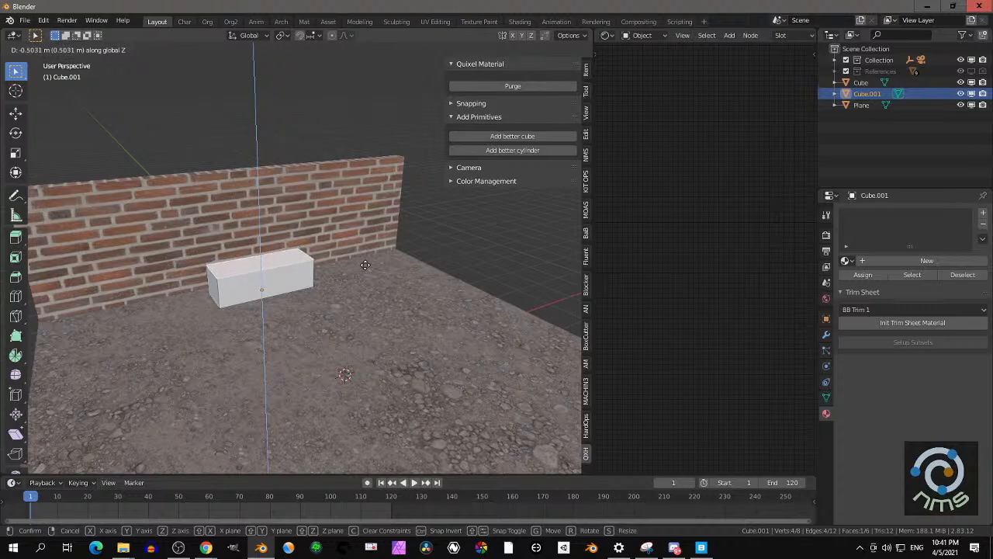
click(365, 264)
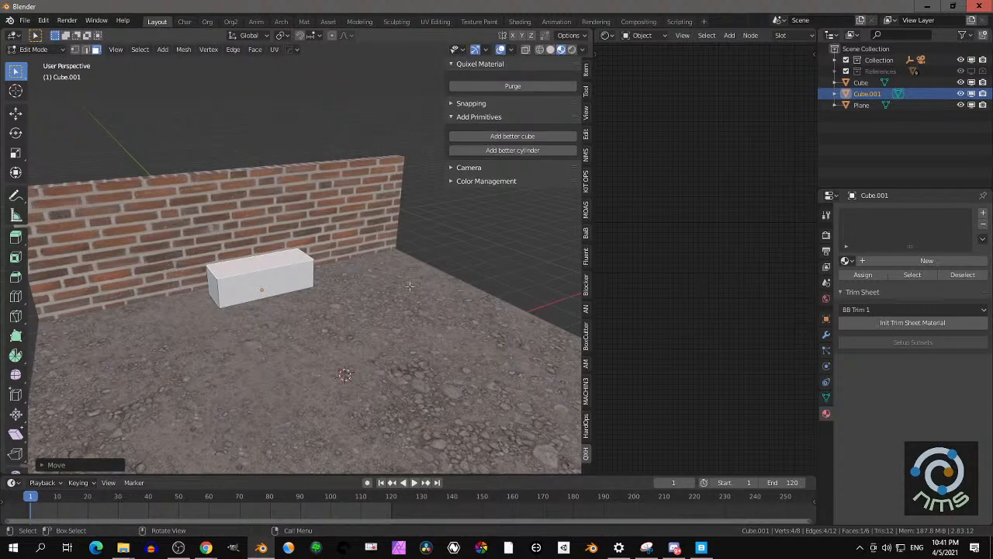
key(Tab)
Move the block about 0.38 m along Y so its back sits against the brick wall
middle_drag(233, 276, 304, 264)
key(g)
key(y)
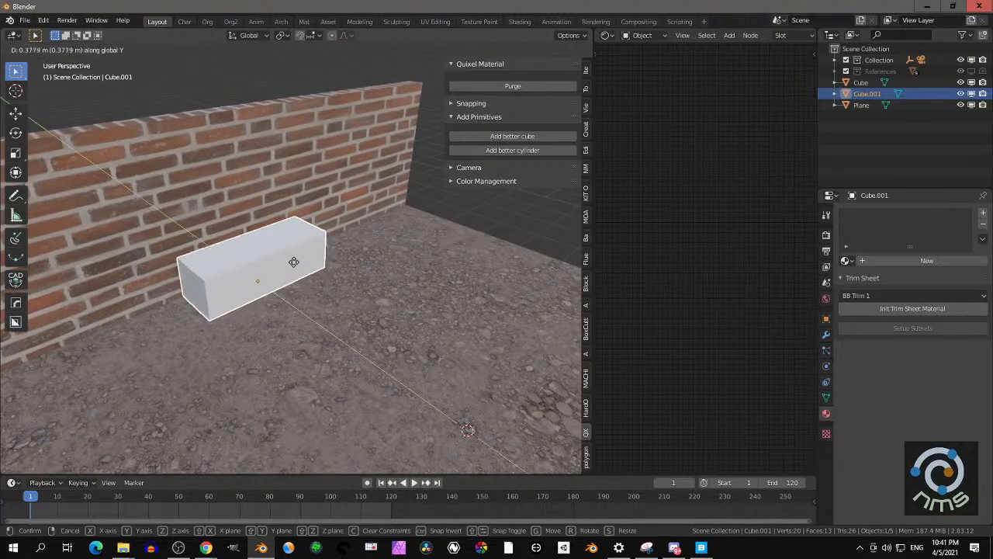
click(293, 262)
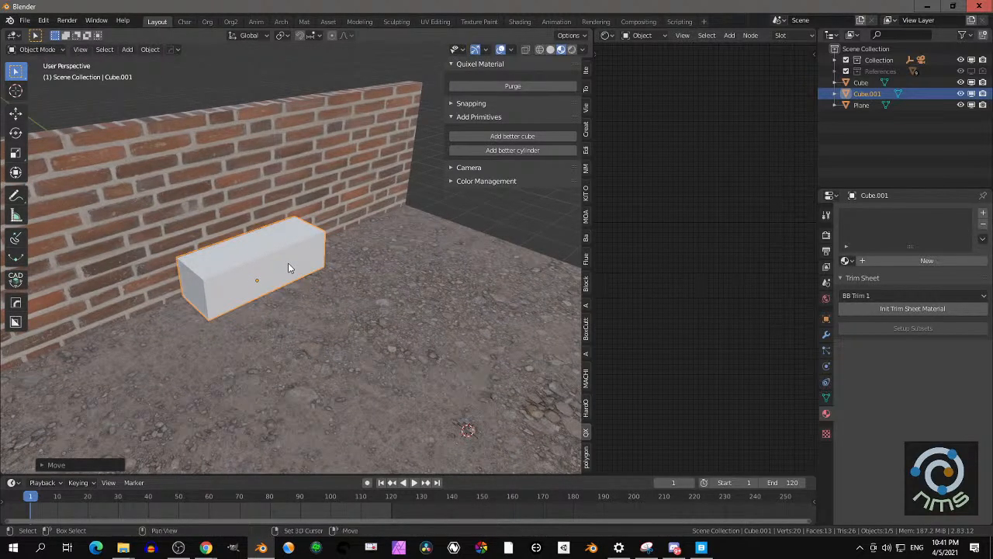
Duplicate the block about 0.66 m toward the front along Y and scale the copy to about 0.94
key(shift+d)
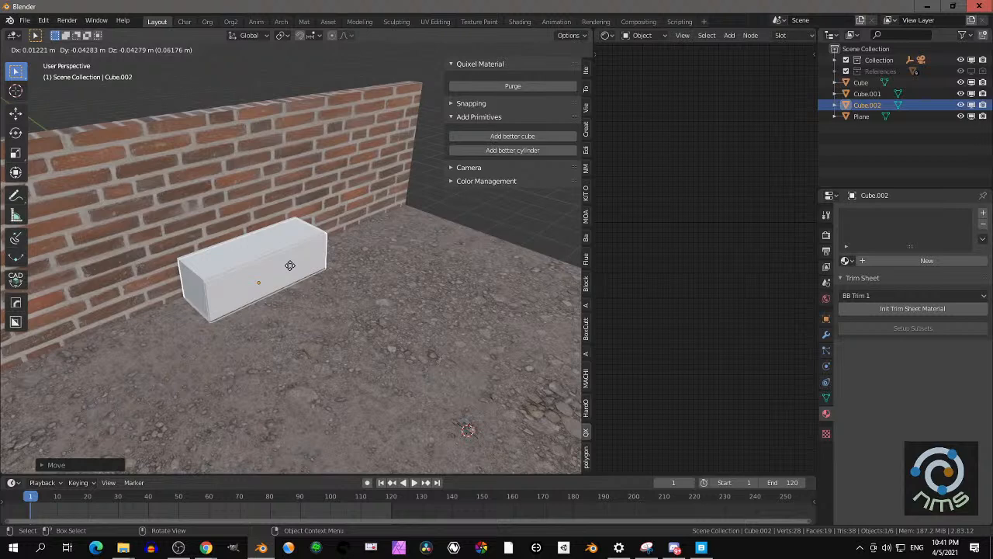
key(y)
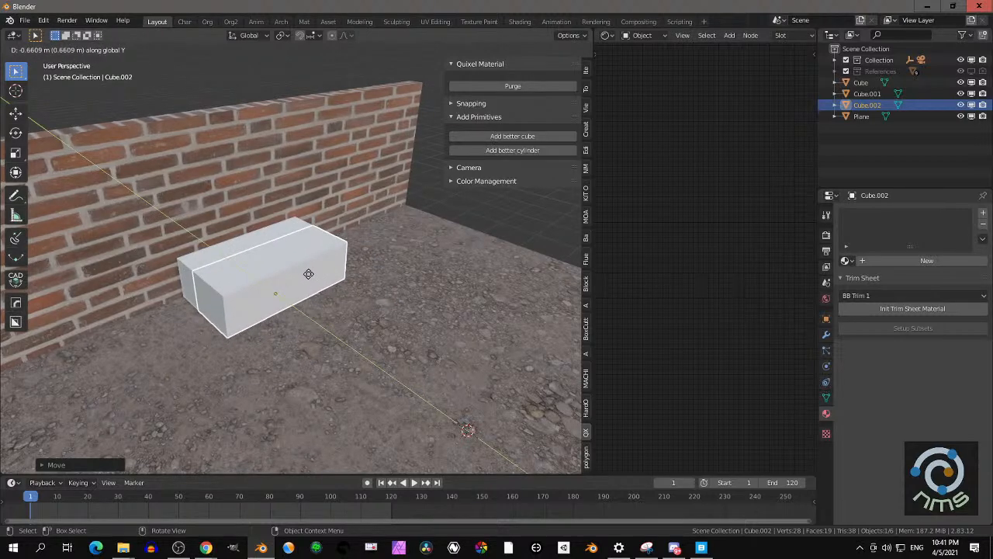
click(308, 273)
key(s)
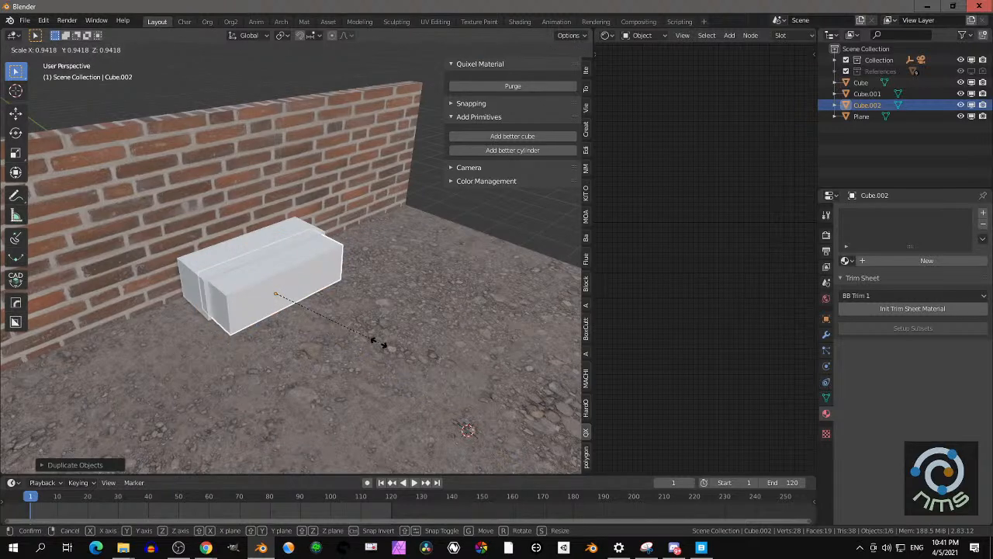
click(377, 345)
Stretch the duplicate to about 1.9 along Y and shift it about 0.45 m along Y through the original block
mouse_move(377, 346)
middle_down()
mouse_move(301, 298)
mouse_move(315, 295)
mouse_move(332, 309)
mouse_move(271, 300)
mouse_move(303, 308)
mouse_move(367, 353)
middle_up()
scroll(301, 299, up, 2)
key(s)
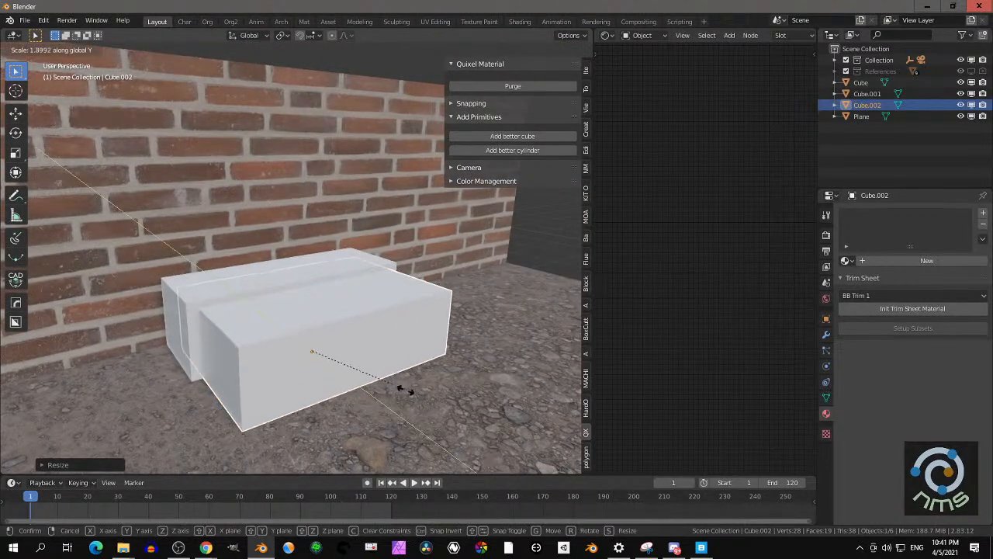
click(416, 402)
key(g)
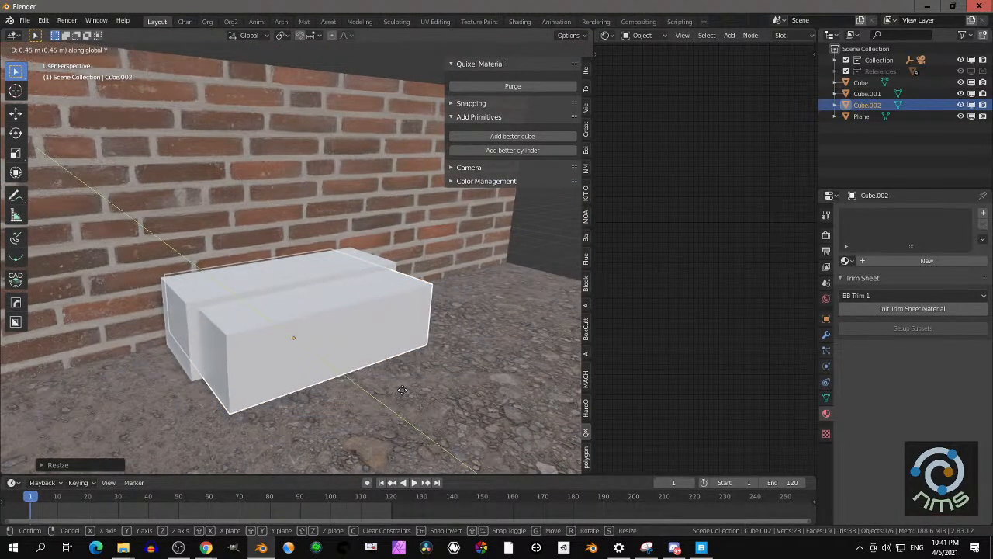
click(344, 365)
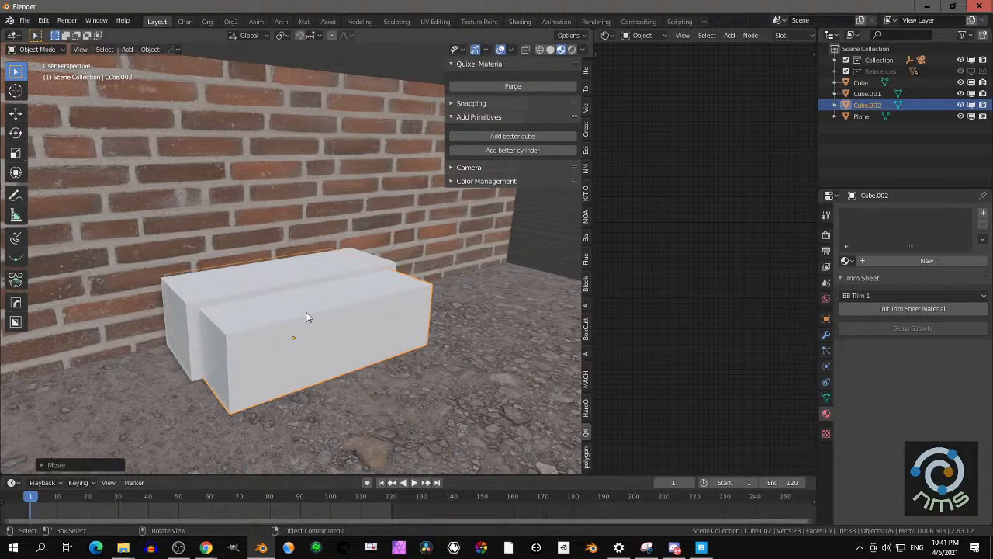
Select the duplicate plus the original block and subtract the duplicate with a Bool Tool Brush Boolean Difference
click(300, 332)
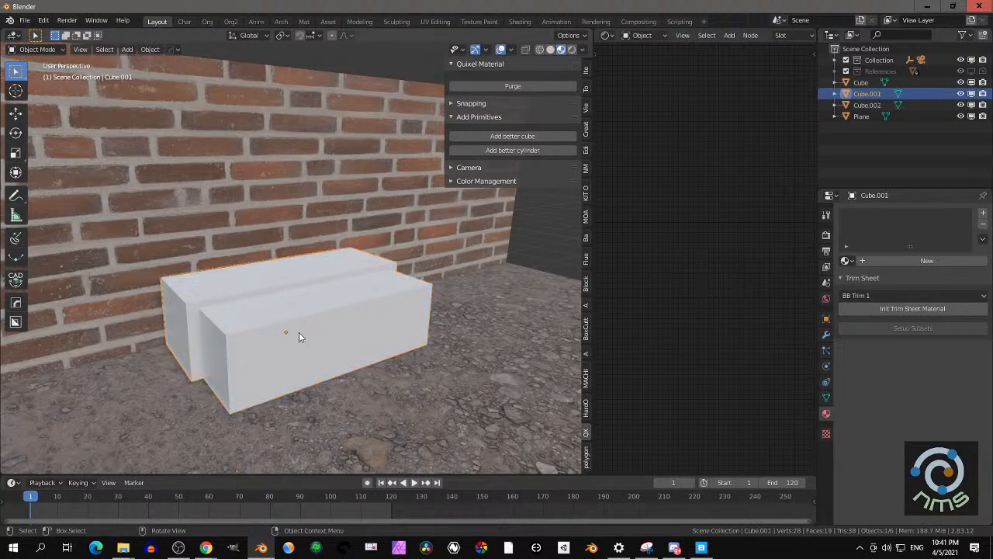
click(285, 332)
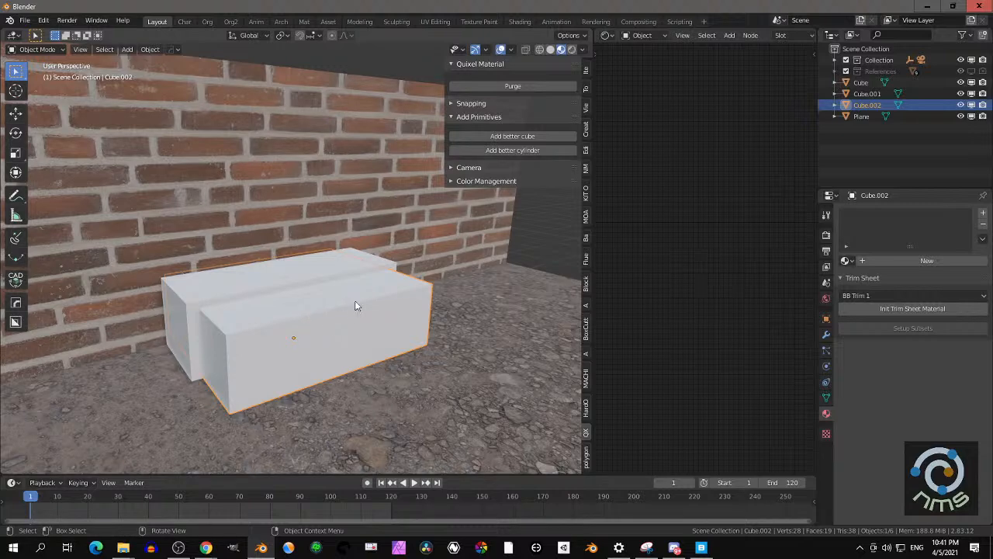
shift+click(290, 272)
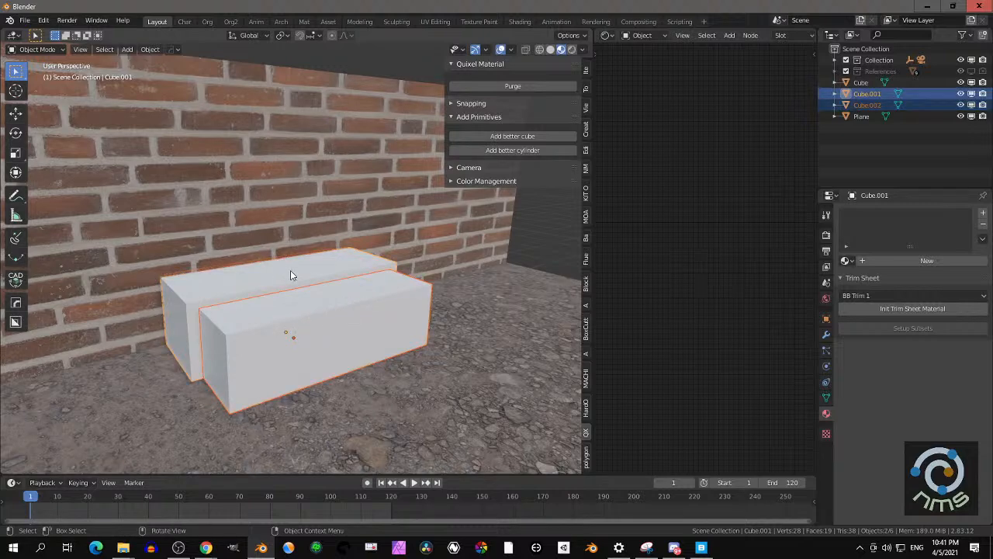
key(ctrl+shift+b)
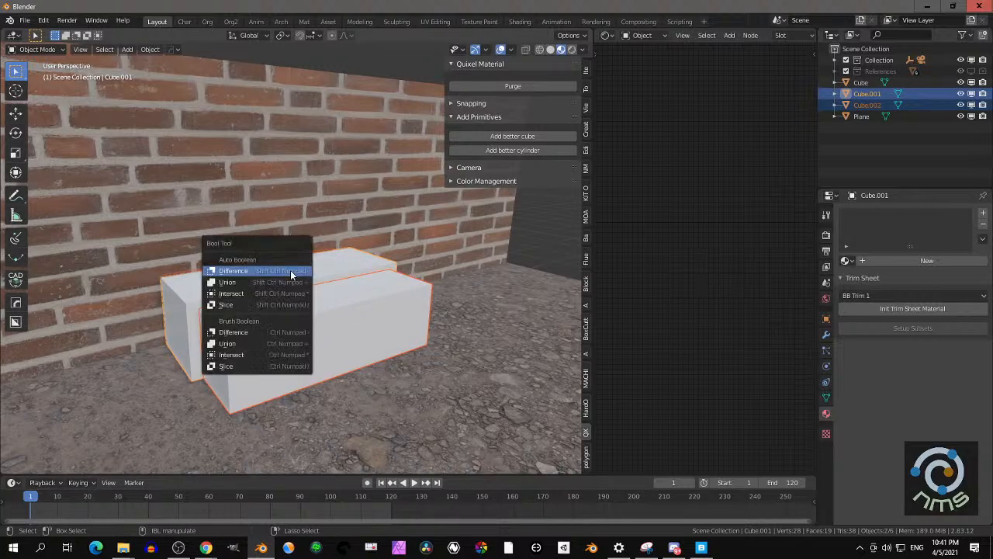
click(262, 330)
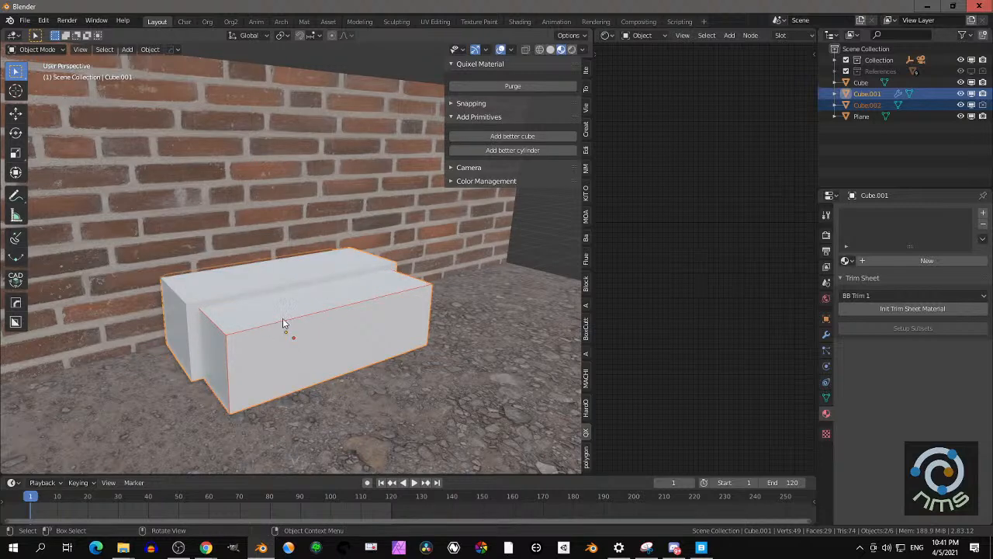
Select the cutting block and nudge it slightly along Z
click(300, 318)
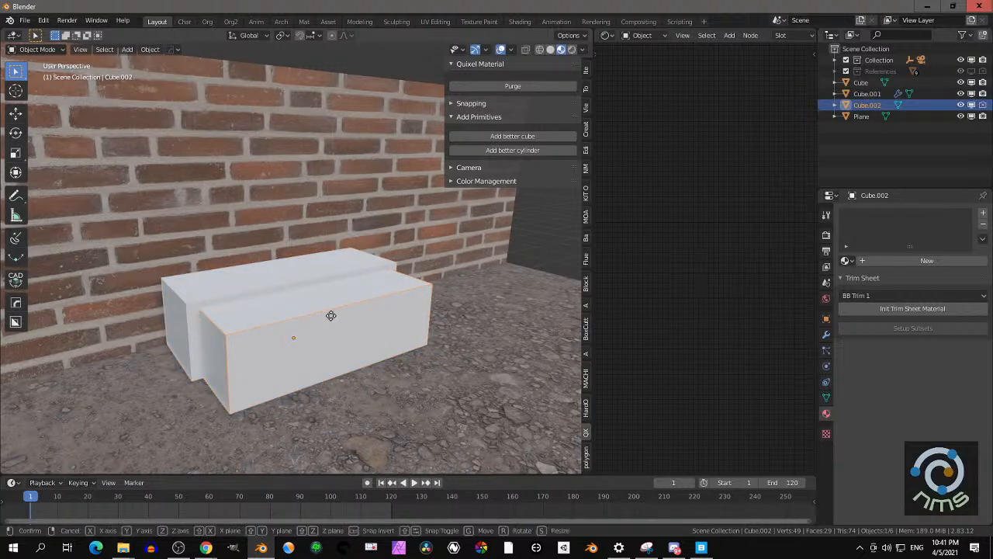
key(g)
key(z)
click(330, 320)
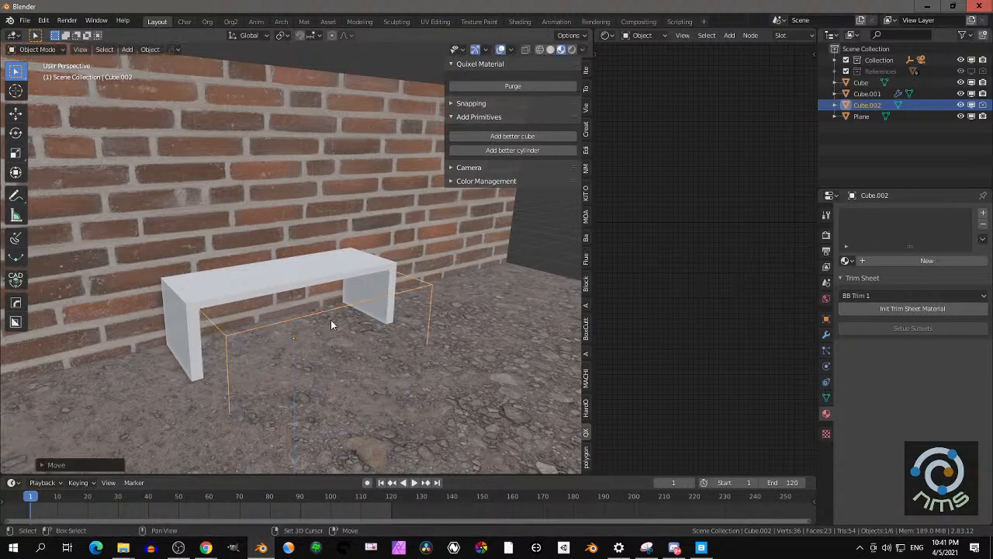
In front view, widen the cutting block slightly along X and scale it uniformly to about 0.94 to thicken the bench
key(KP_3)
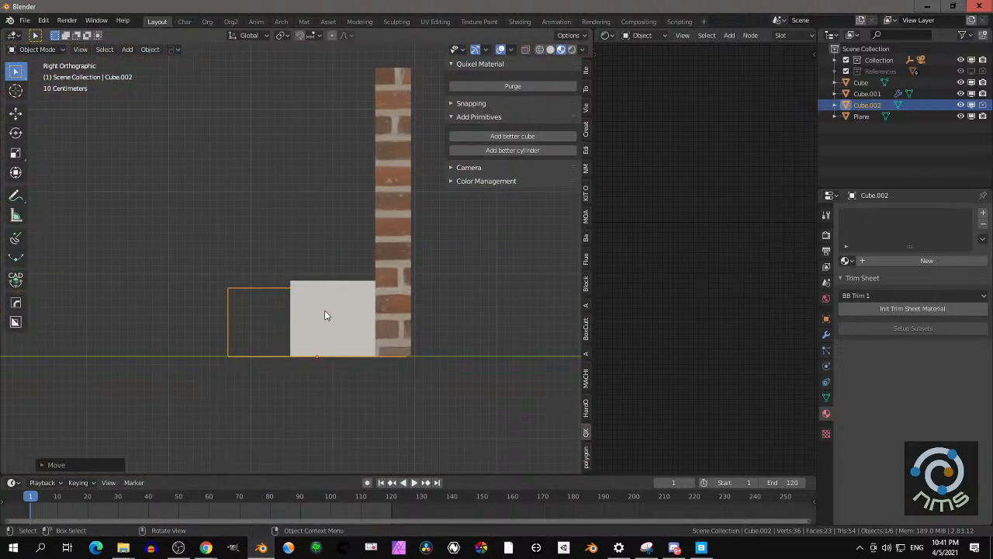
key(KP_1)
scroll(329, 298, up, 2)
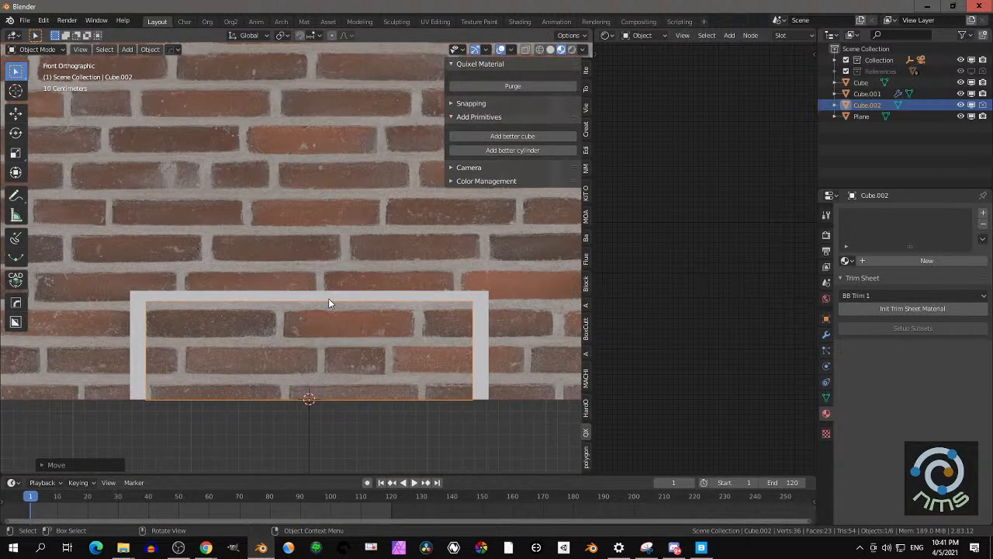
shift+middle_drag(330, 301, 315, 265)
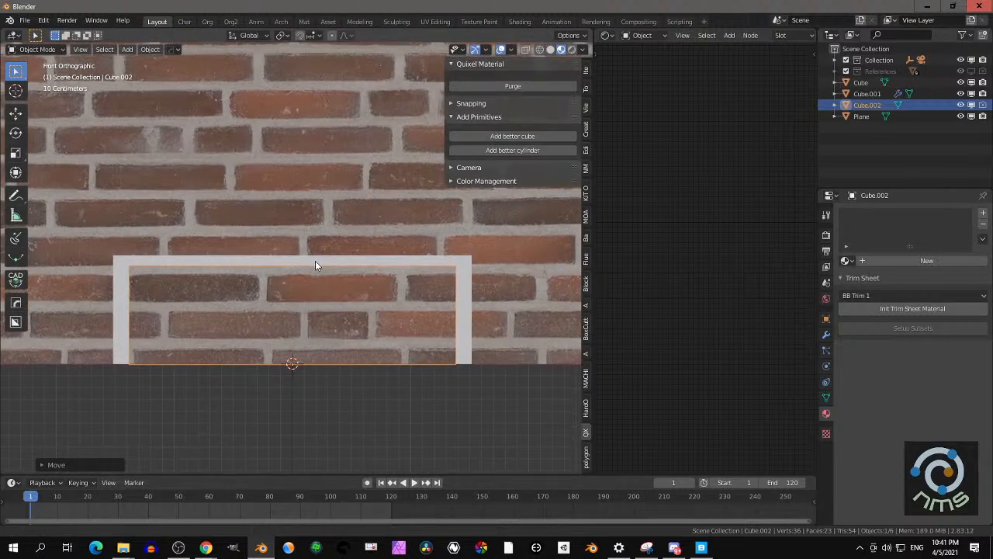
key(s)
key(x)
click(355, 325)
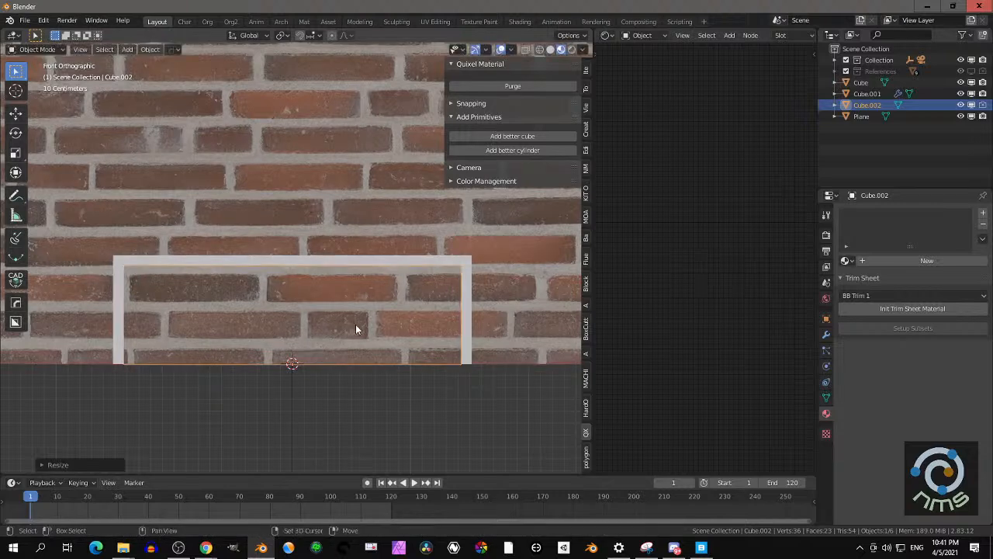
key(s)
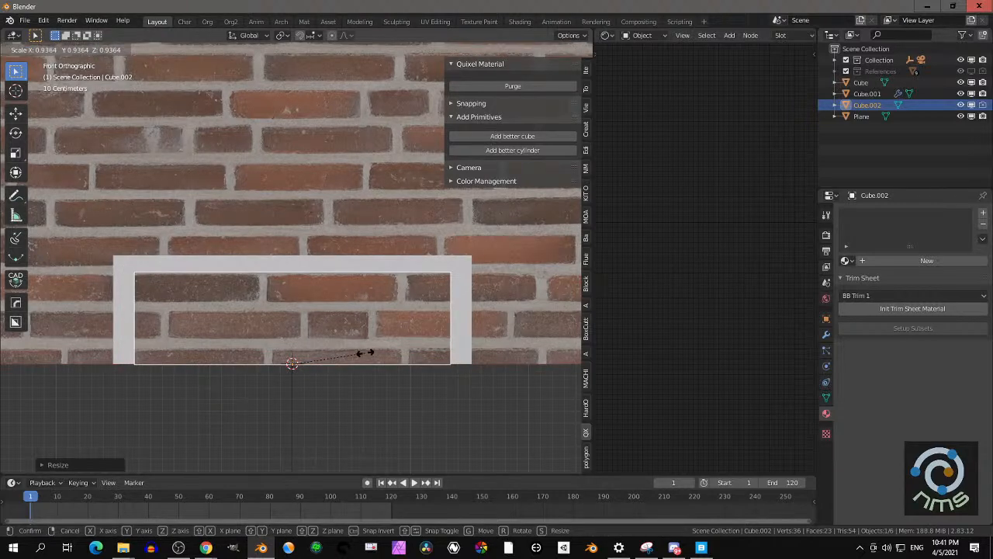
click(364, 353)
Apply the Boolean modifier on the bench and delete the cutting block
mouse_move(365, 352)
middle_down()
mouse_move(332, 309)
mouse_move(365, 348)
middle_up()
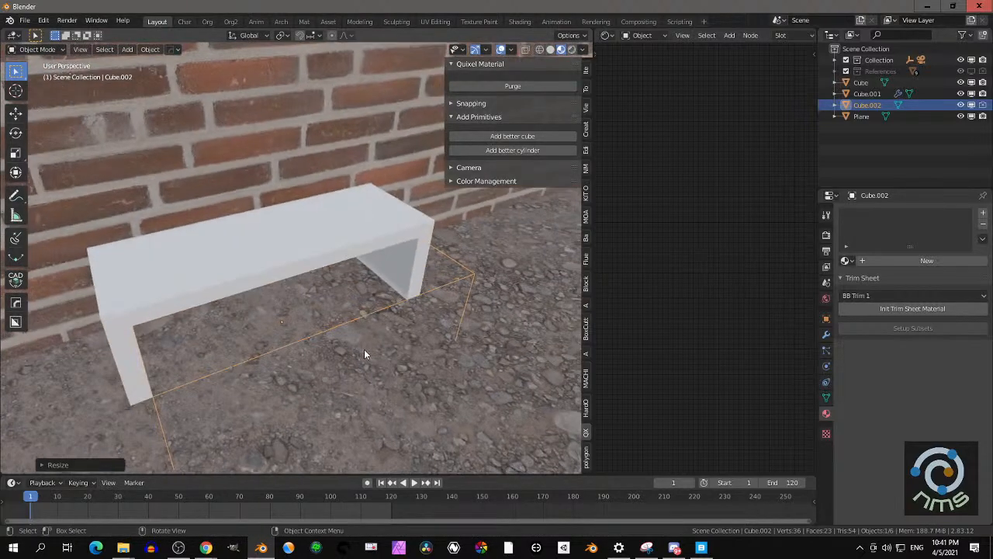
click(291, 228)
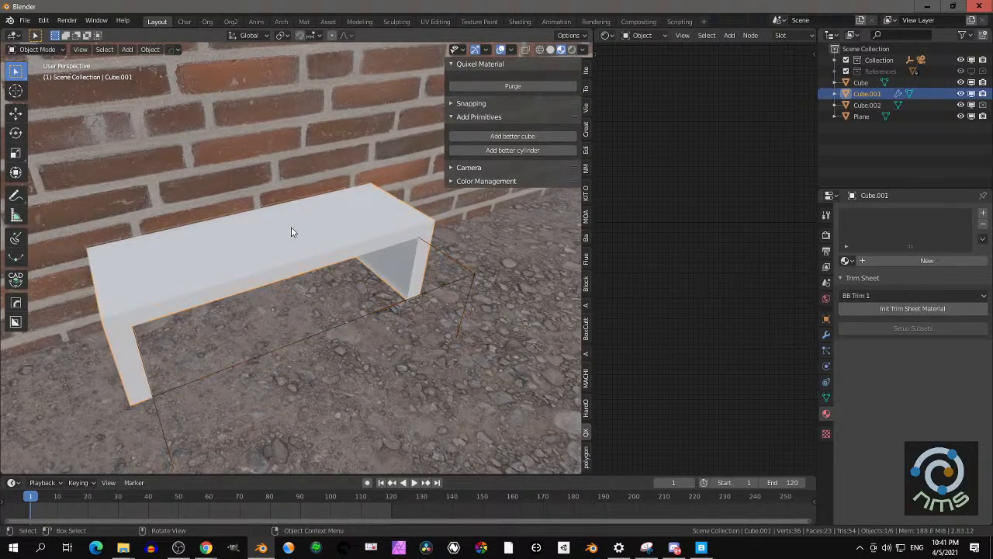
click(826, 336)
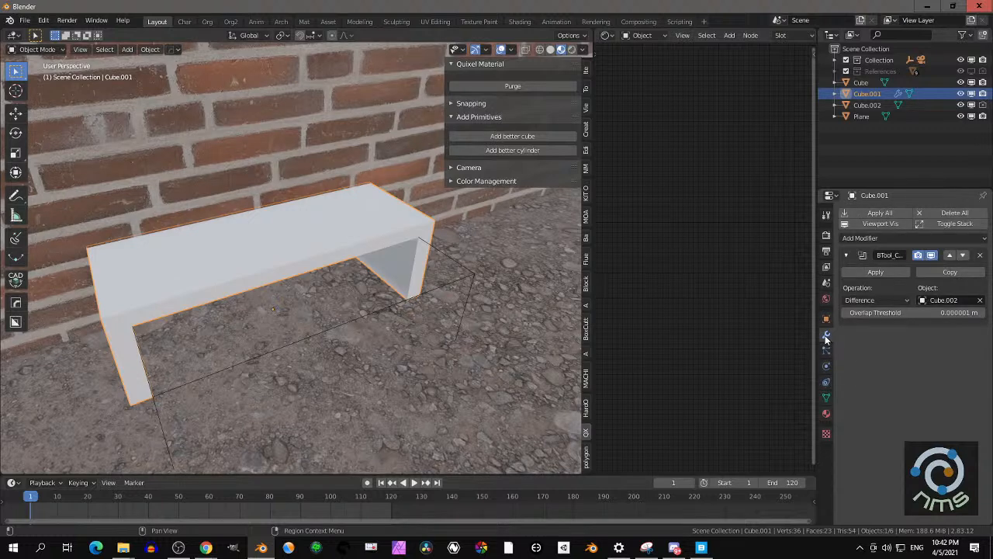
click(878, 276)
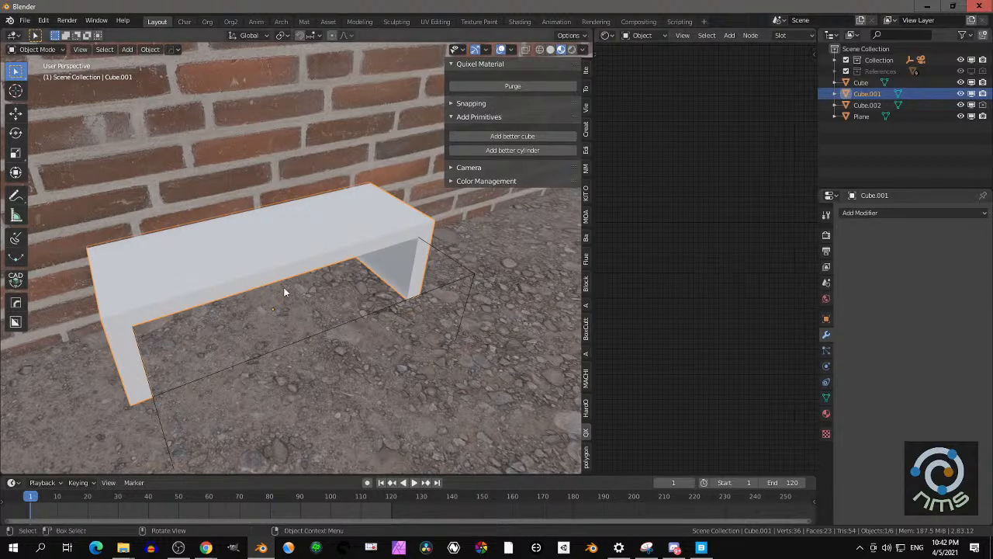
click(305, 337)
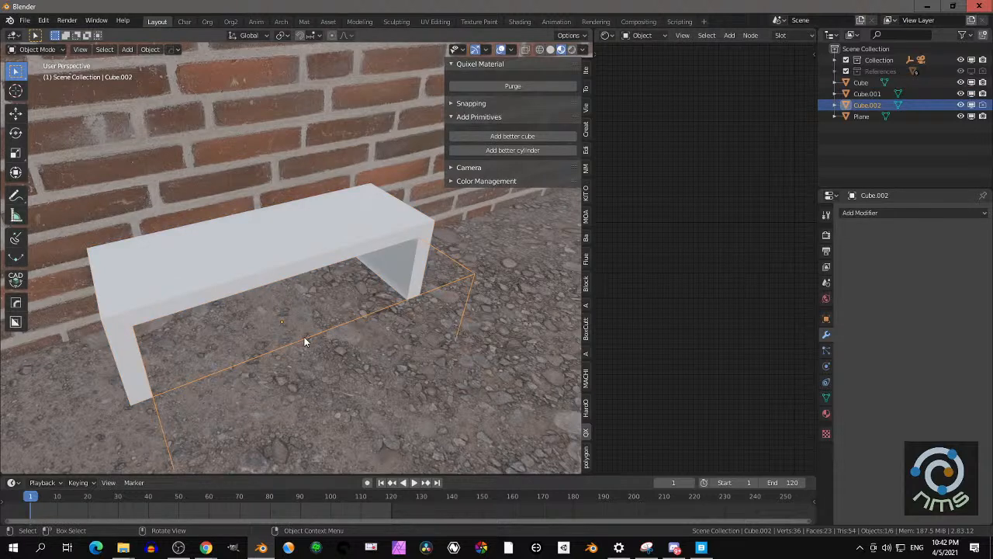
key(x)
click(271, 332)
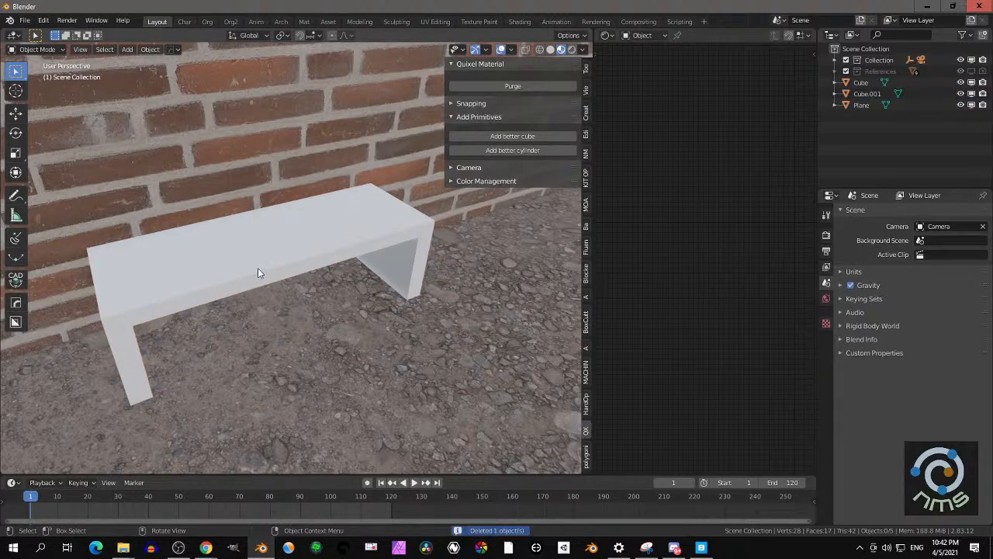
With the bench selected, switch to Quixel Bridge, export the Industrial Concrete surface from the Concrete category to Blender, and return to Blender
click(257, 268)
click(700, 548)
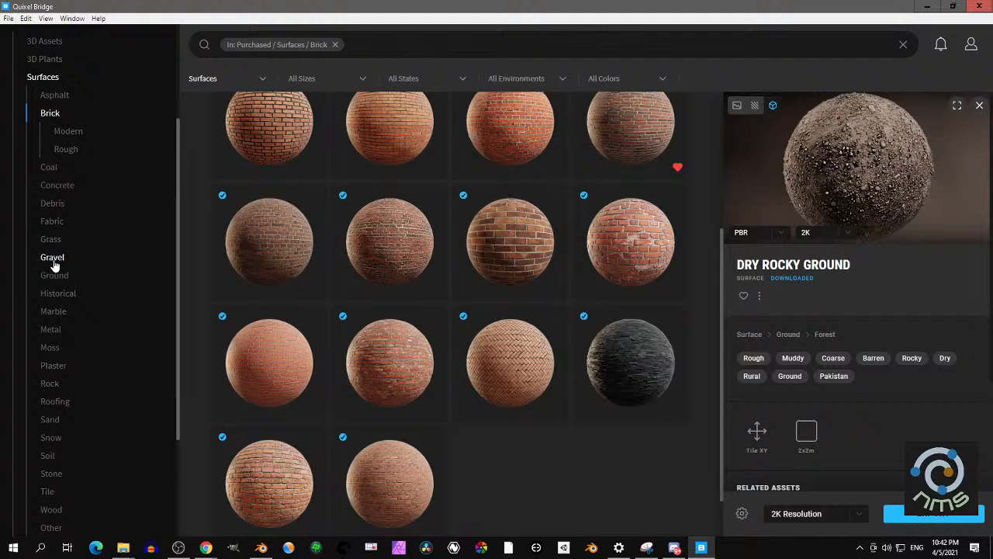
click(58, 185)
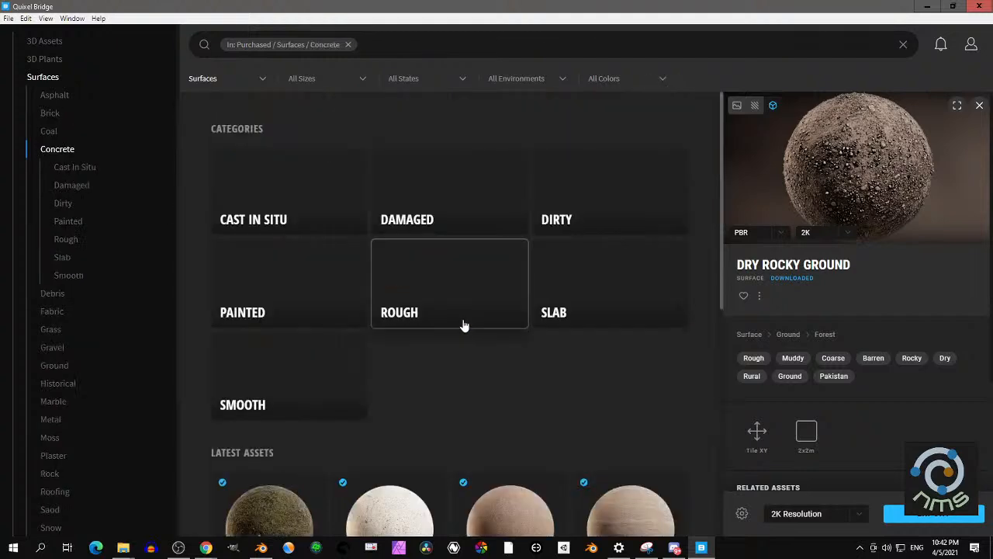
scroll(466, 325, down, 4)
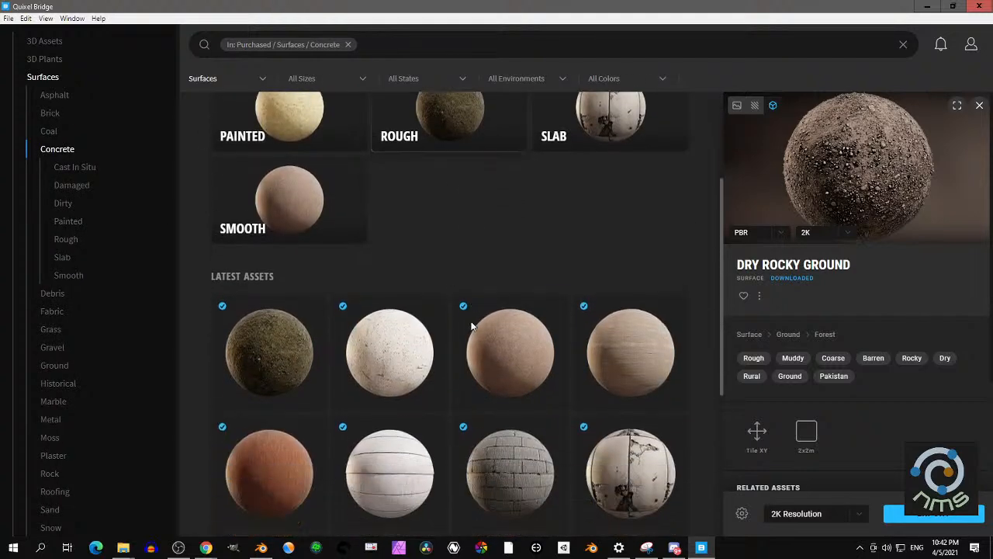
scroll(469, 325, down, 3)
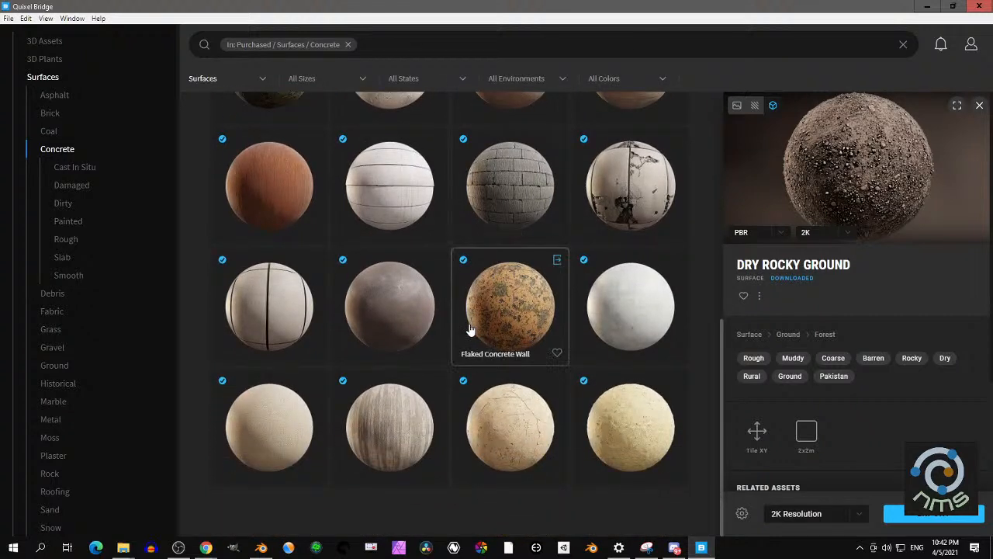
scroll(467, 326, up, 1)
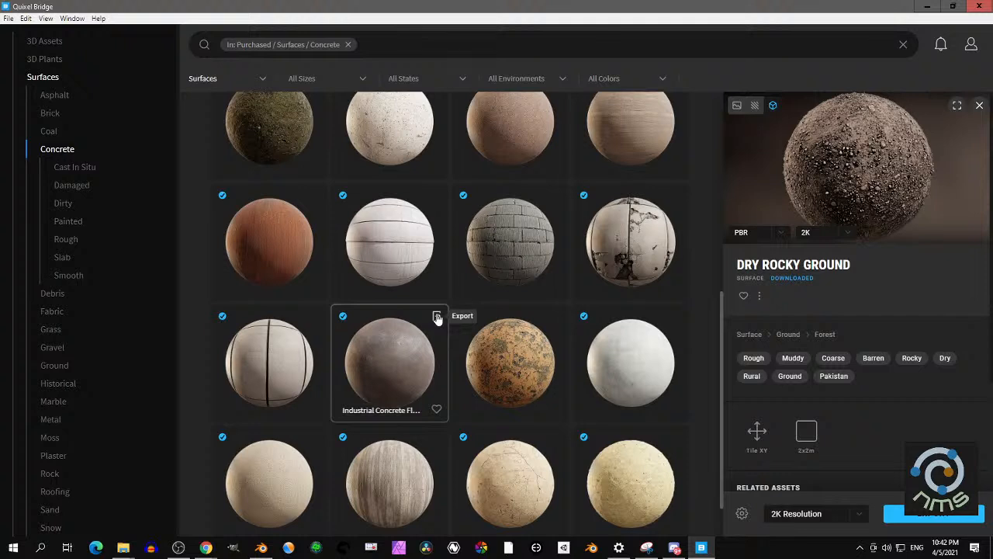
click(437, 317)
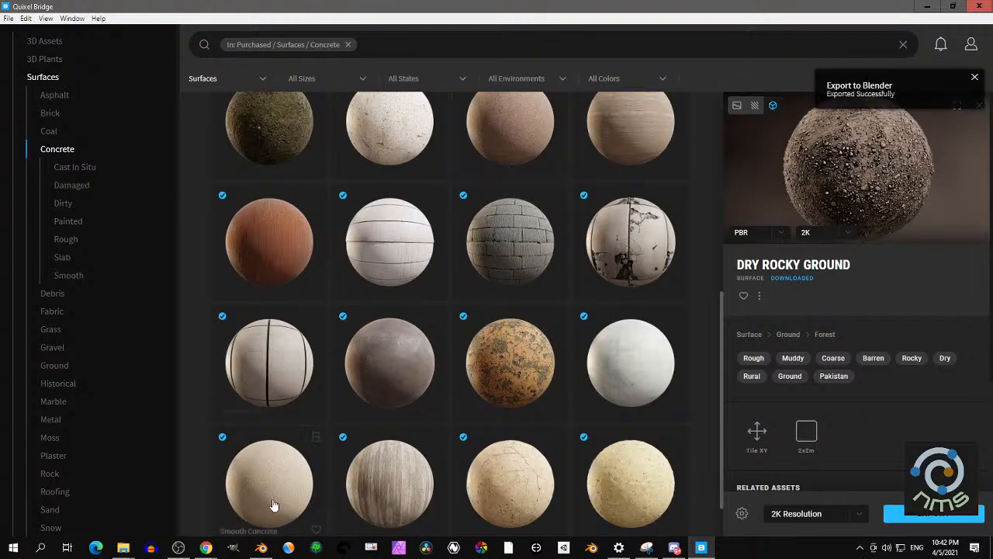
click(261, 546)
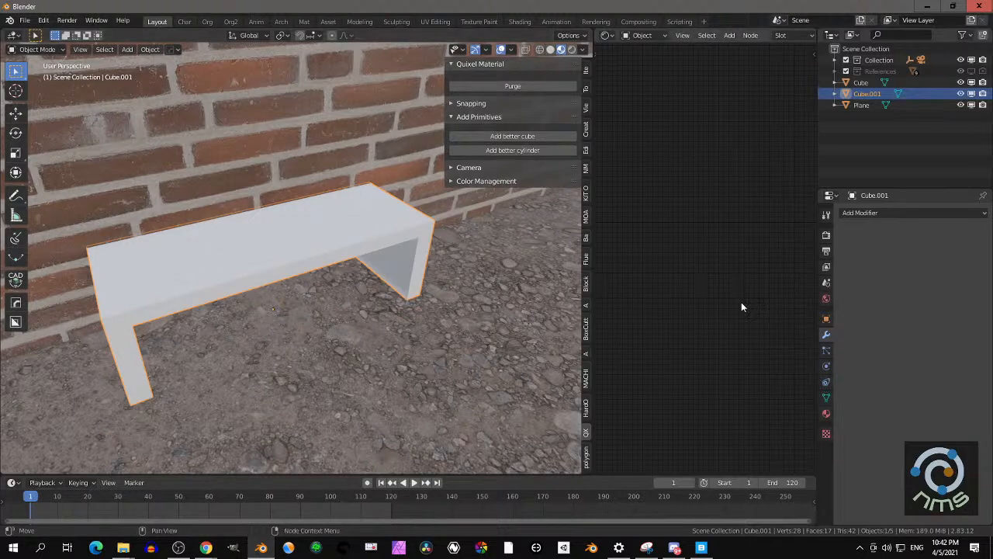
Assign the existing Industrial_Concrete_Floor_2x2_sl2qedtp material to the bench and check it from several angles
click(826, 415)
click(846, 260)
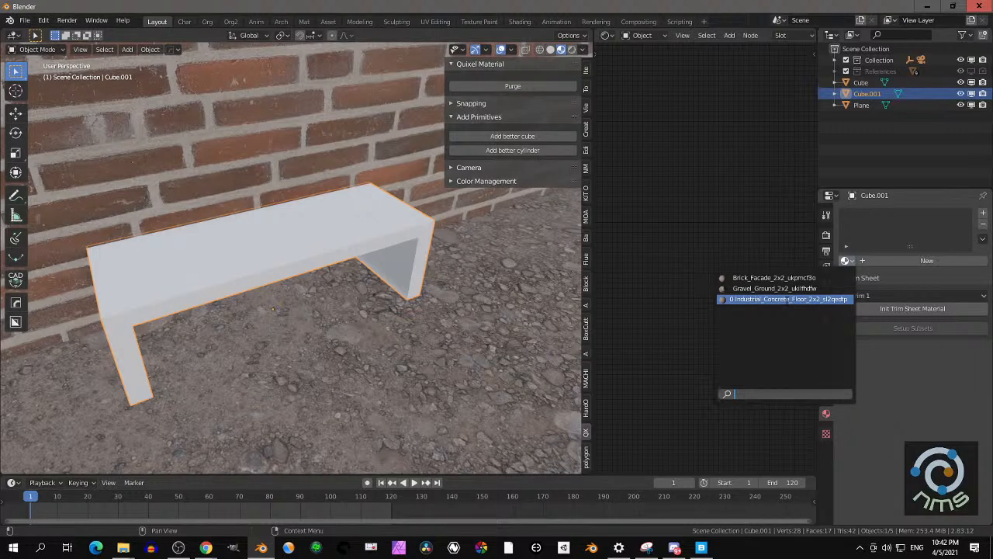
click(788, 300)
middle_drag(279, 295, 342, 281)
scroll(691, 304, down, 2)
scroll(691, 304, down, 1)
scroll(671, 276, down, 1)
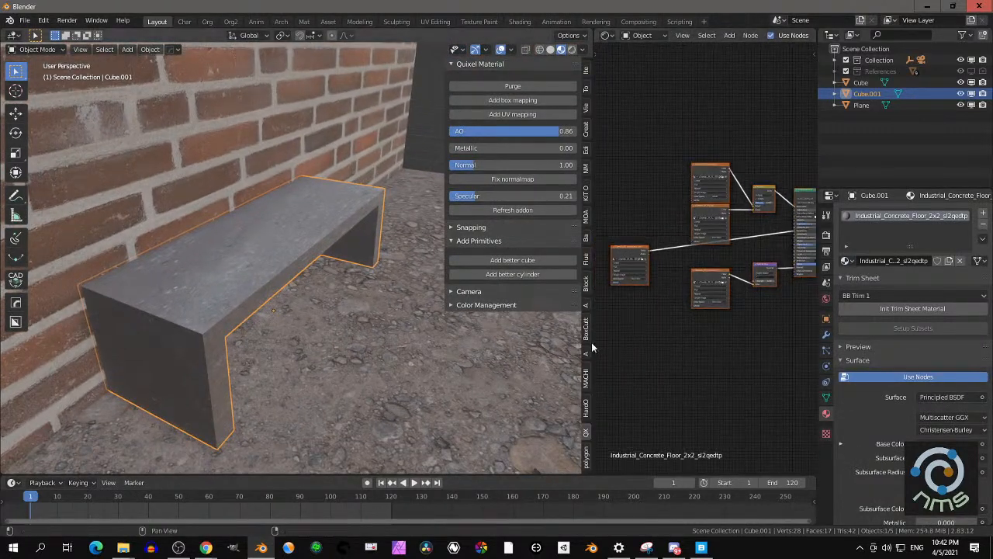
middle_drag(672, 304, 665, 306)
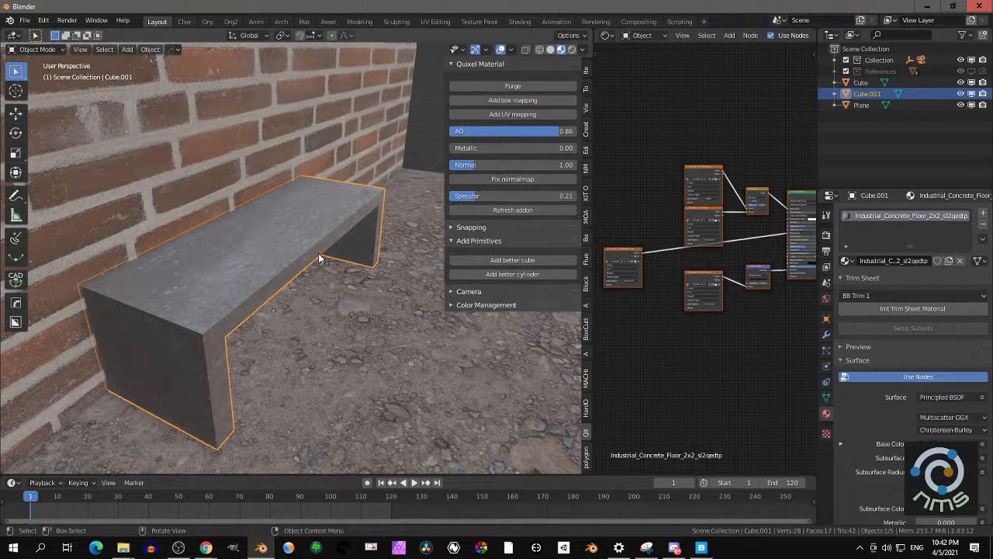
middle_drag(314, 266, 324, 288)
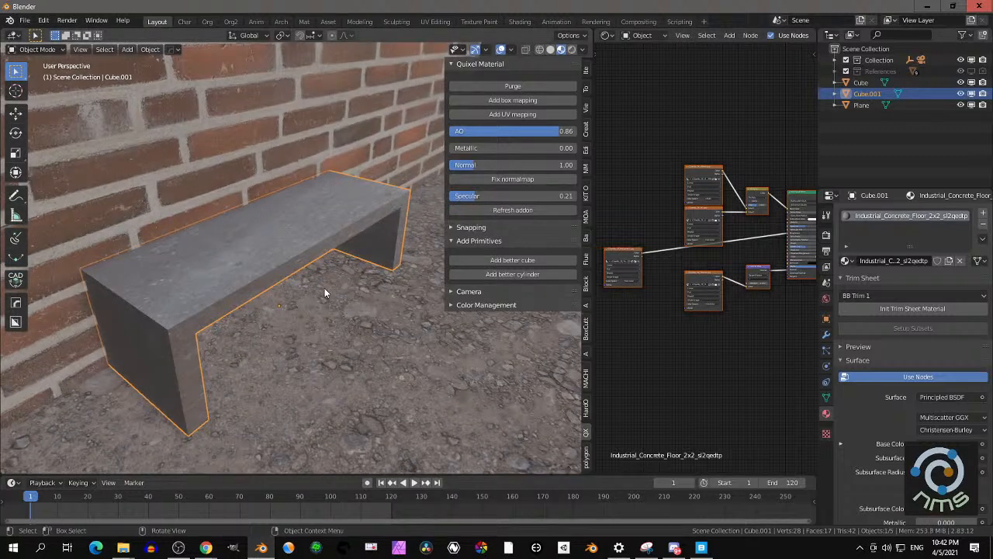
Unwrap all faces of the bench with Smart UV Project at a 66 angle limit and check the UV layout over the texture
key(Tab)
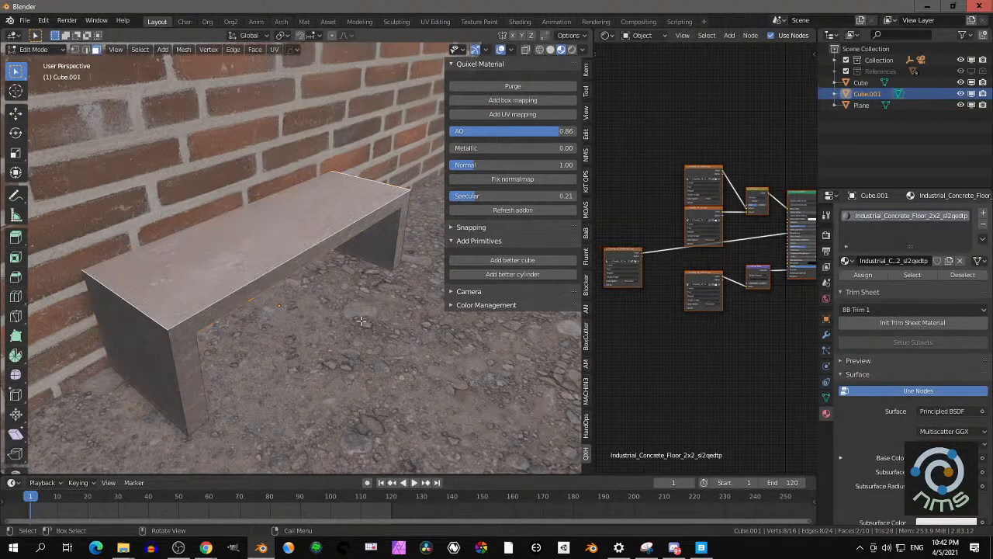
key(alt+a)
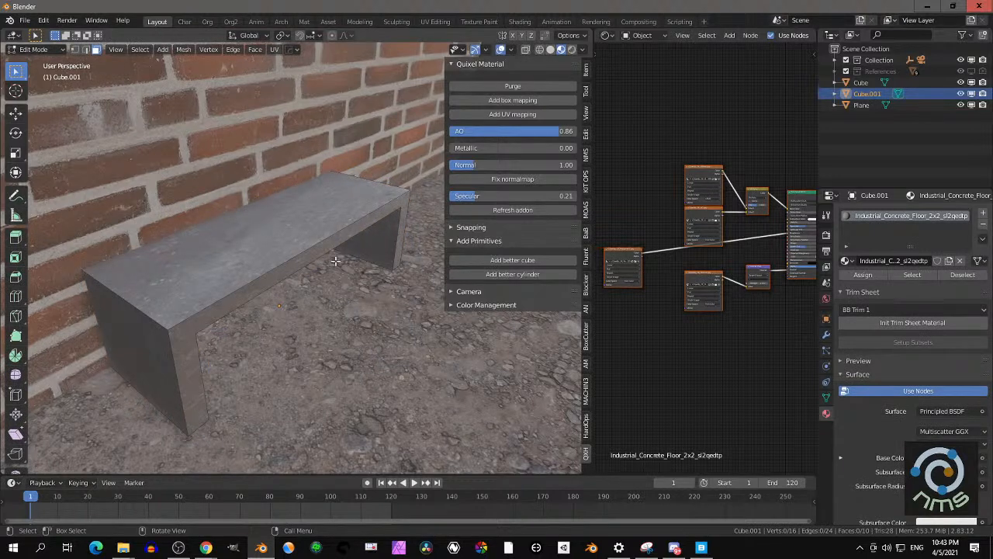
key(a)
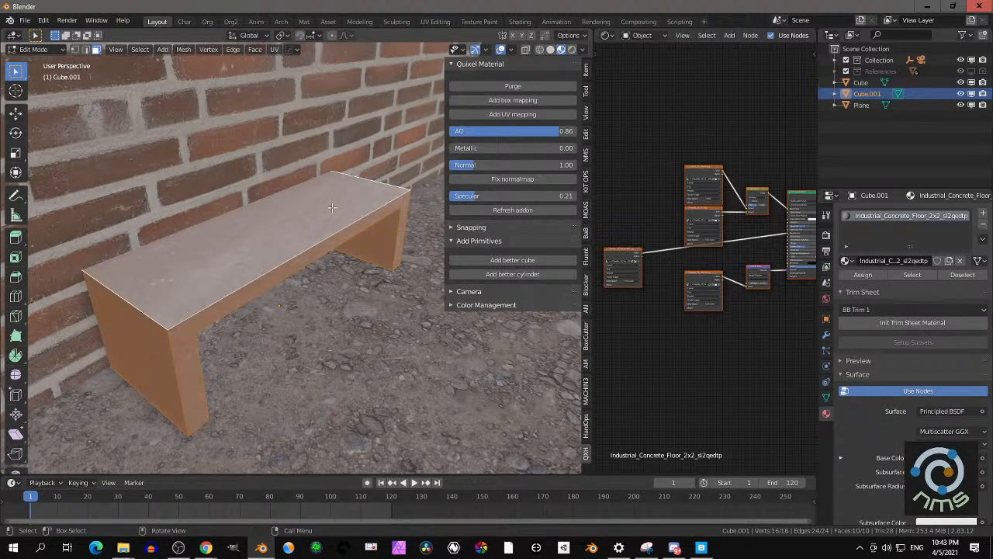
key(u)
click(329, 192)
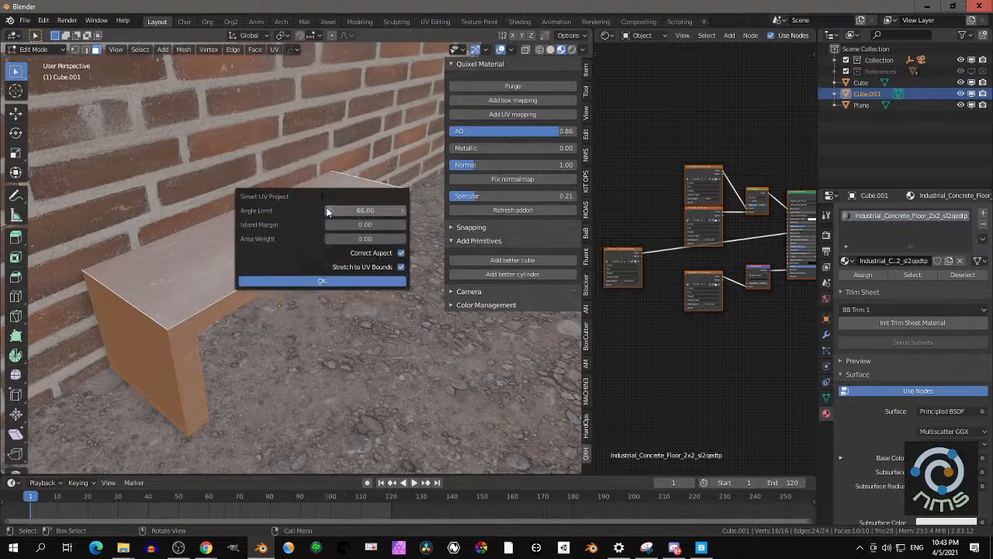
click(329, 281)
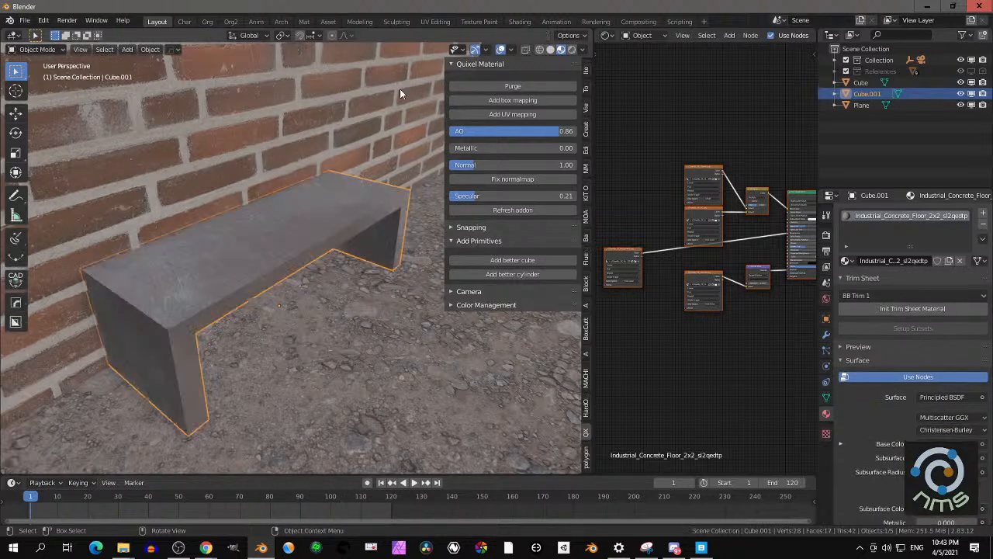
click(435, 21)
scroll(365, 177, down, 5)
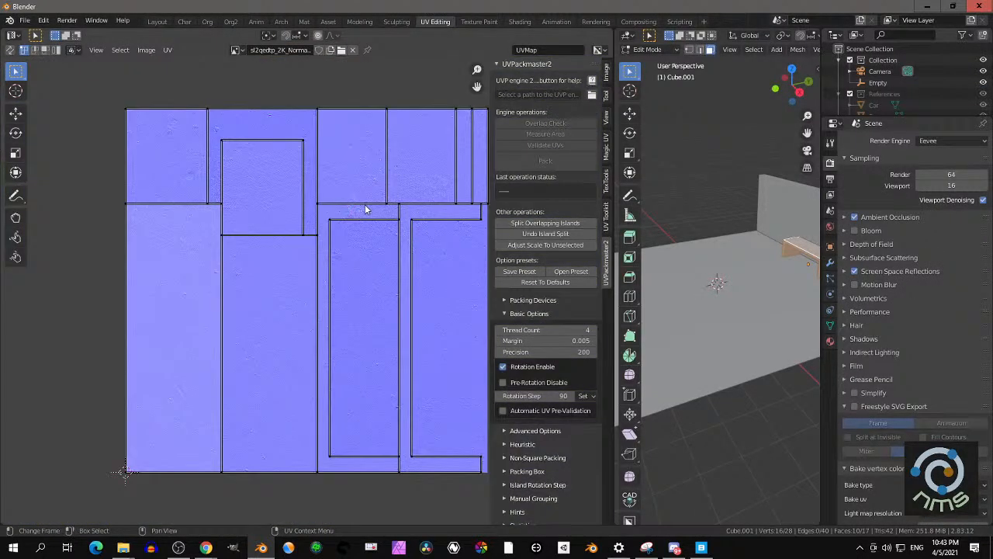
middle_drag(394, 234, 374, 233)
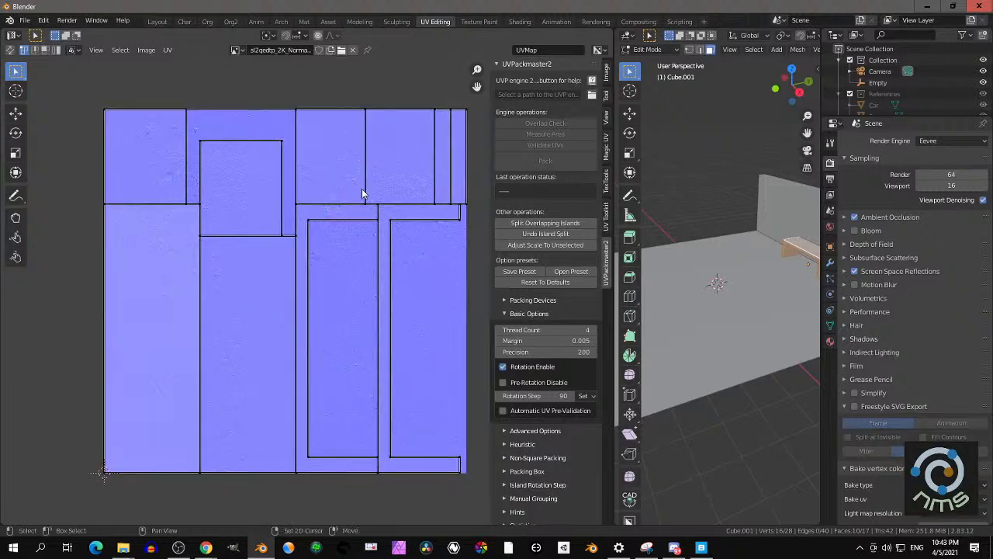
click(157, 21)
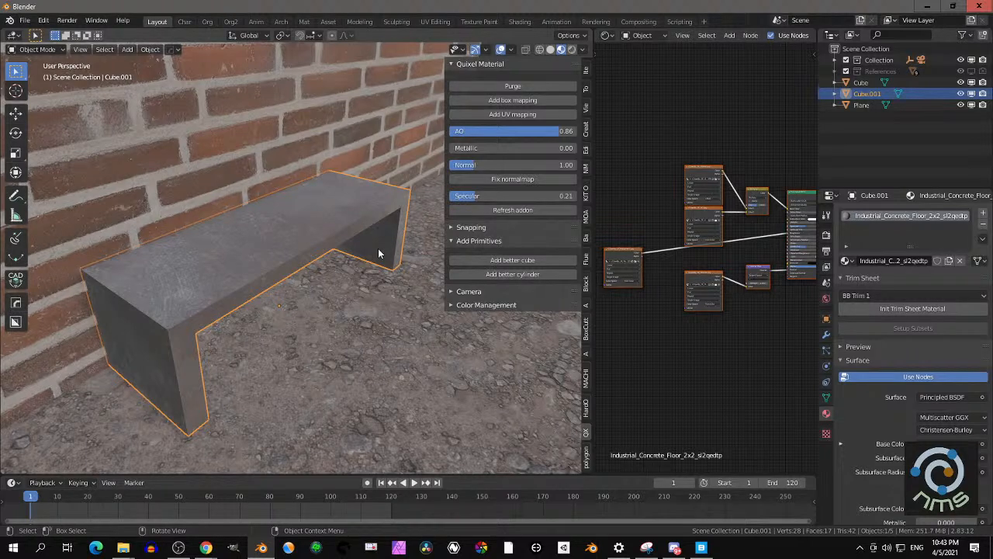
Add box mapping to the bench's concrete material and check its new mapping nodes and the surface
middle_drag(389, 249, 350, 243)
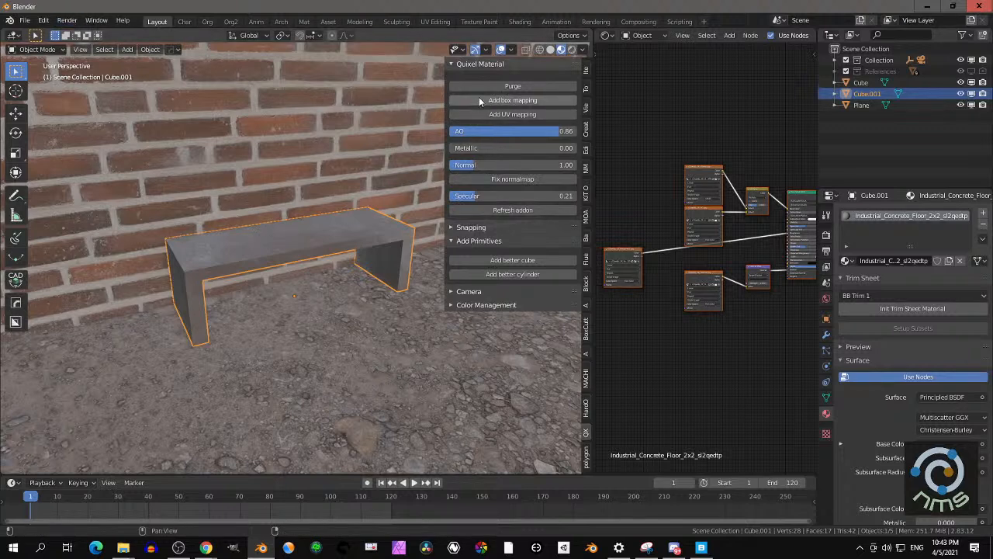
click(505, 101)
middle_drag(673, 175, 676, 115)
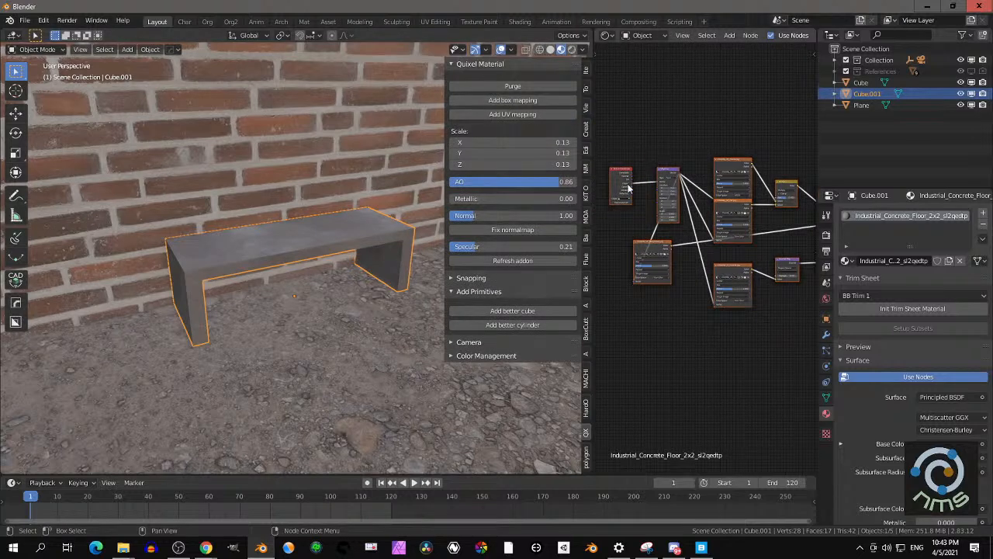
scroll(671, 215, up, 1)
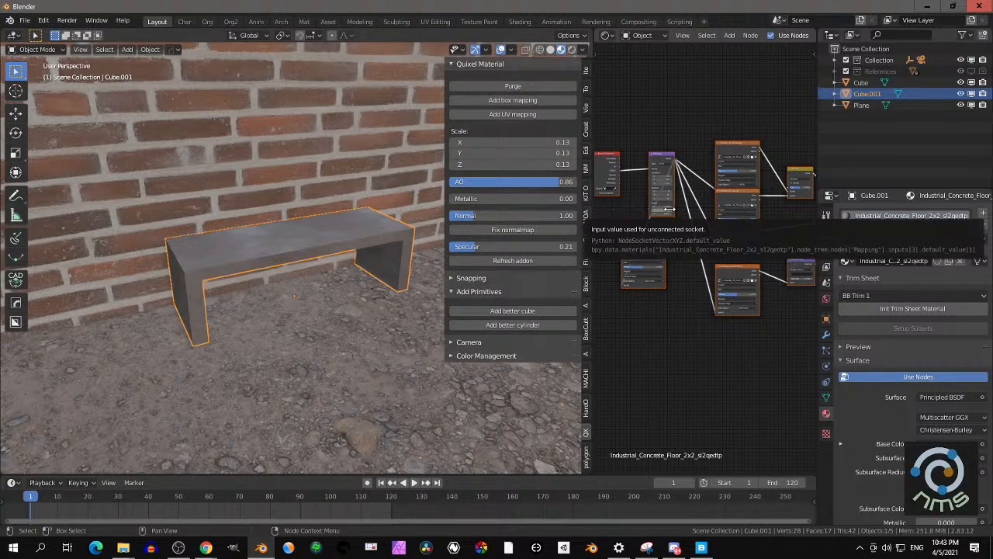
scroll(304, 256, up, 5)
middle_drag(279, 229, 315, 241)
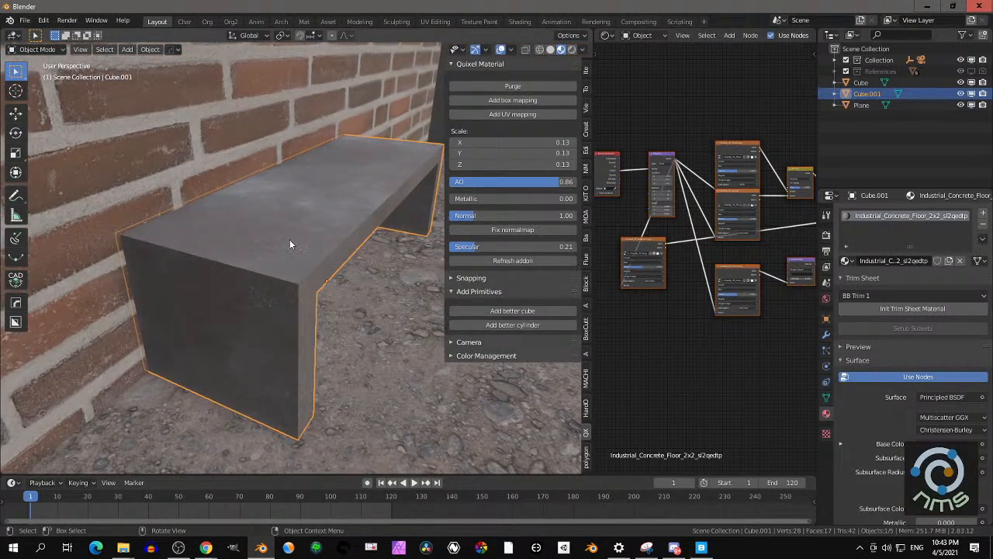
Bevel the bench with HardOps using 5 segments and a width of about 0.064, and inspect the rounded corner up close
key(q)
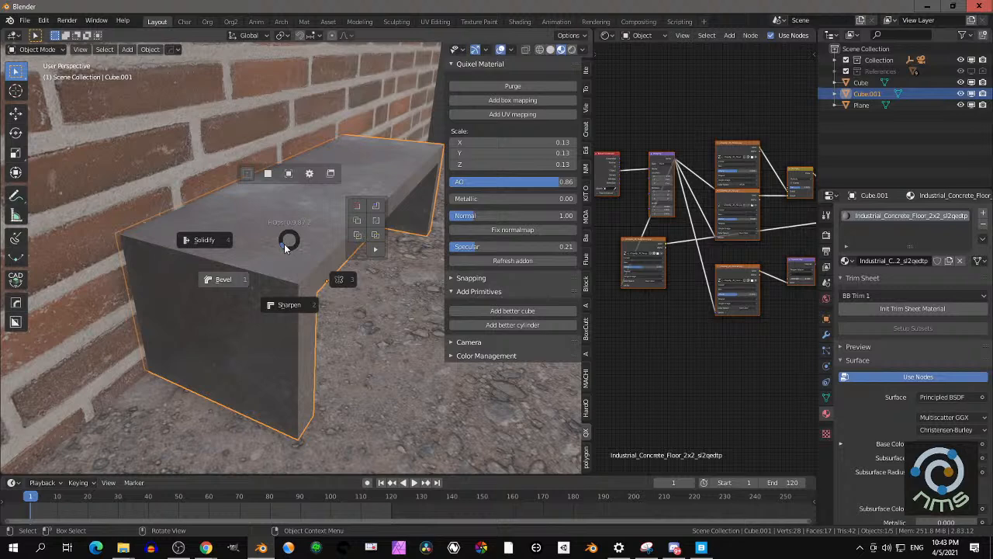
click(228, 280)
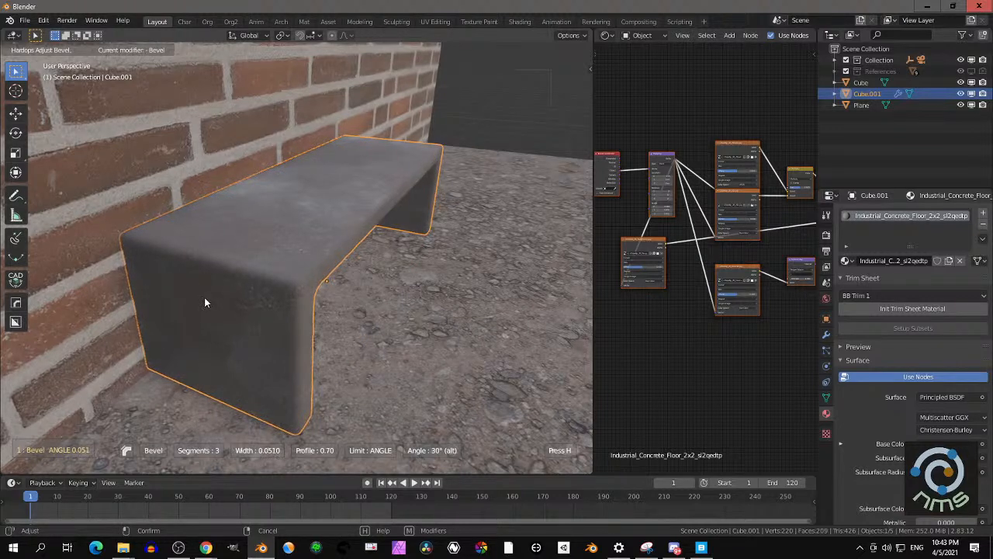
scroll(205, 302, up, 1)
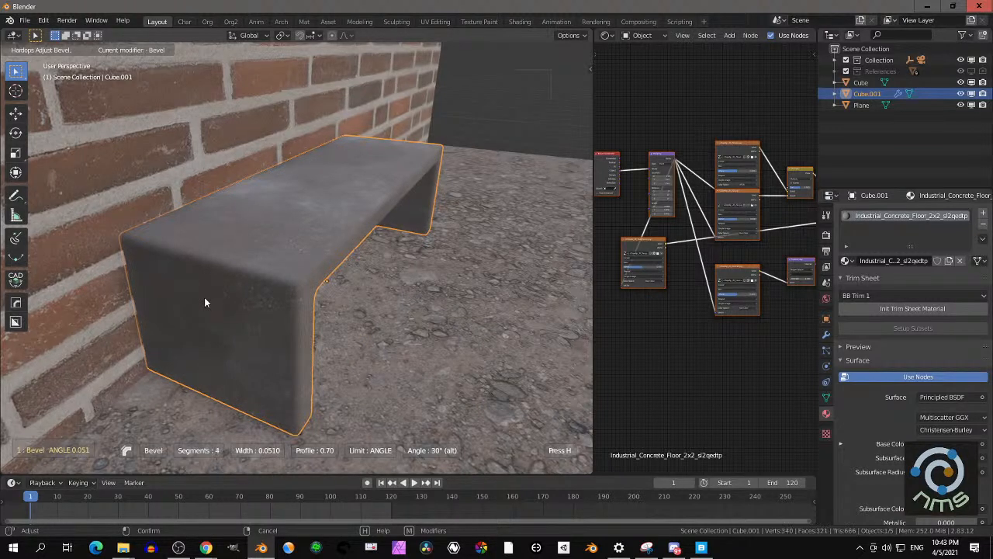
scroll(206, 301, up, 1)
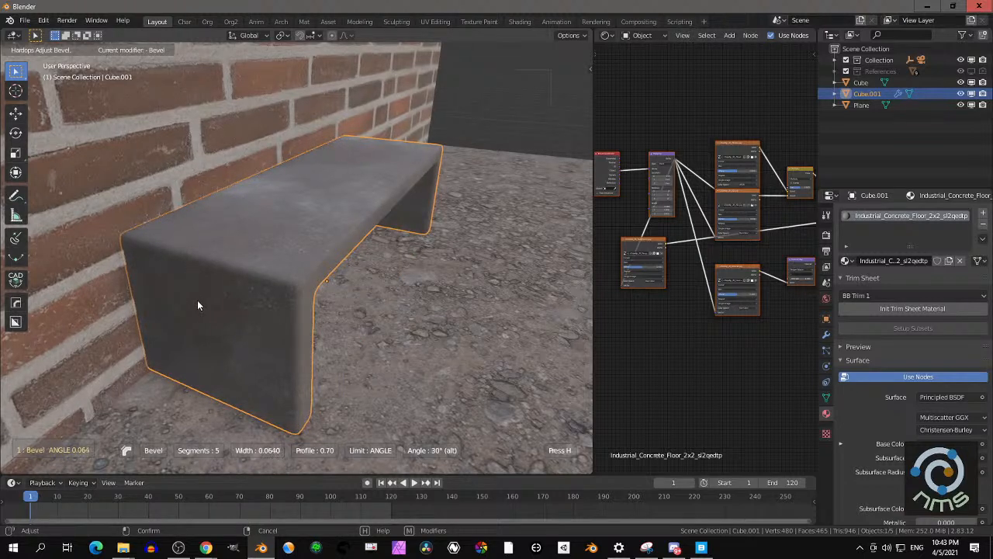
click(198, 305)
key(n)
middle_drag(202, 302, 299, 267)
scroll(302, 220, up, 4)
middle_drag(302, 221, 271, 234)
middle_drag(303, 329, 288, 294)
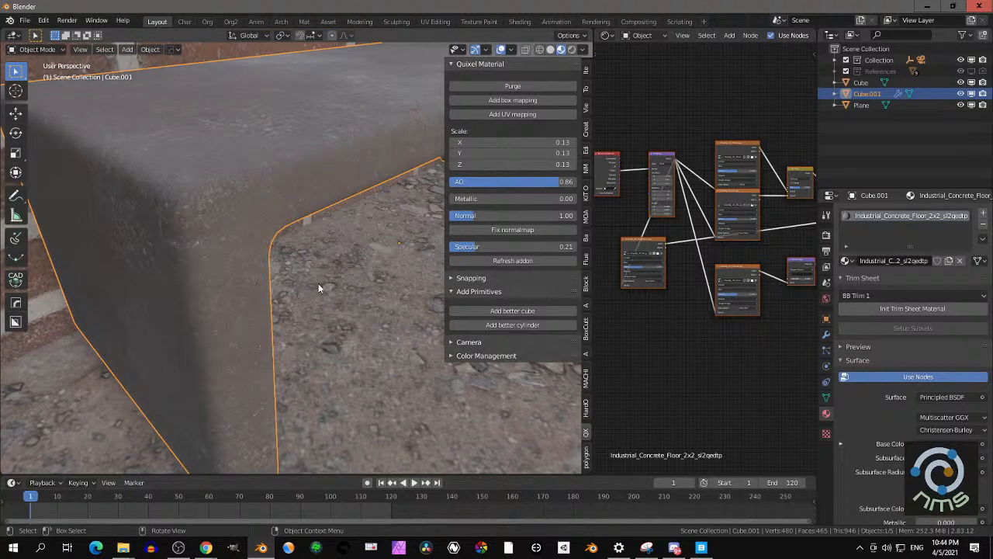
Examine the box projection blend values on the concrete material's albedo, AO and normal texture nodes
scroll(713, 222, up, 5)
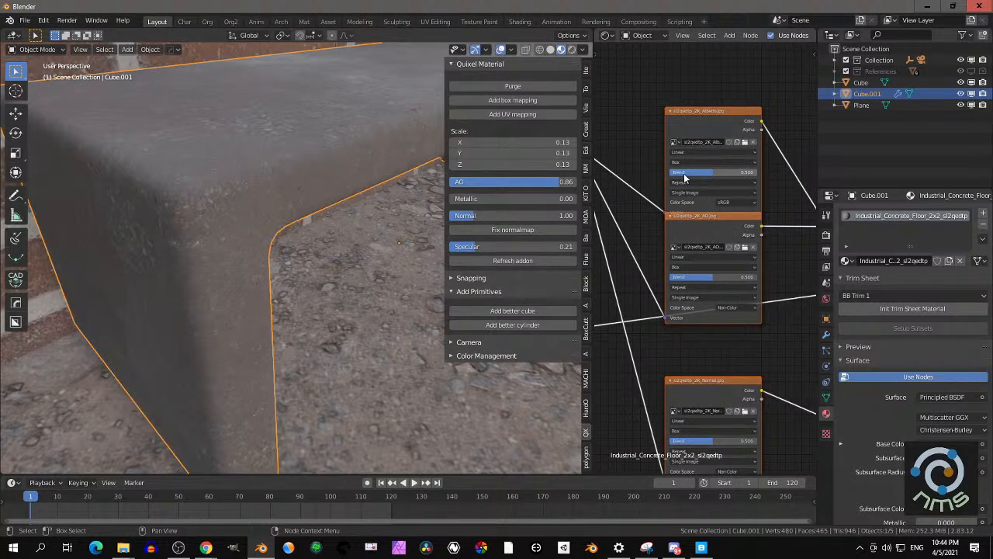
scroll(696, 178, up, 1)
drag(747, 165, 713, 165)
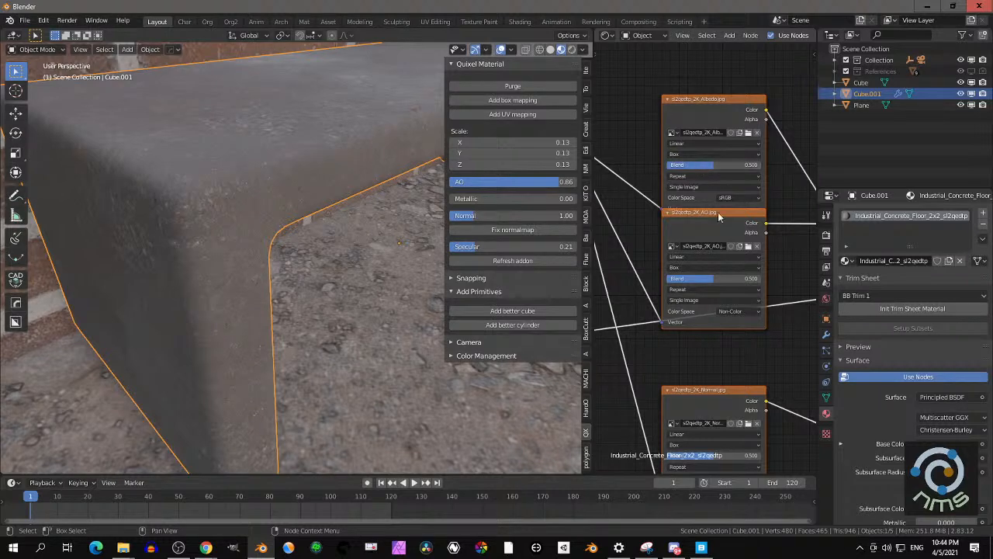
mouse_move(713, 281)
mouse_down()
mouse_move(667, 281)
mouse_move(713, 278)
mouse_up()
middle_drag(678, 378, 706, 304)
scroll(693, 282, down, 4)
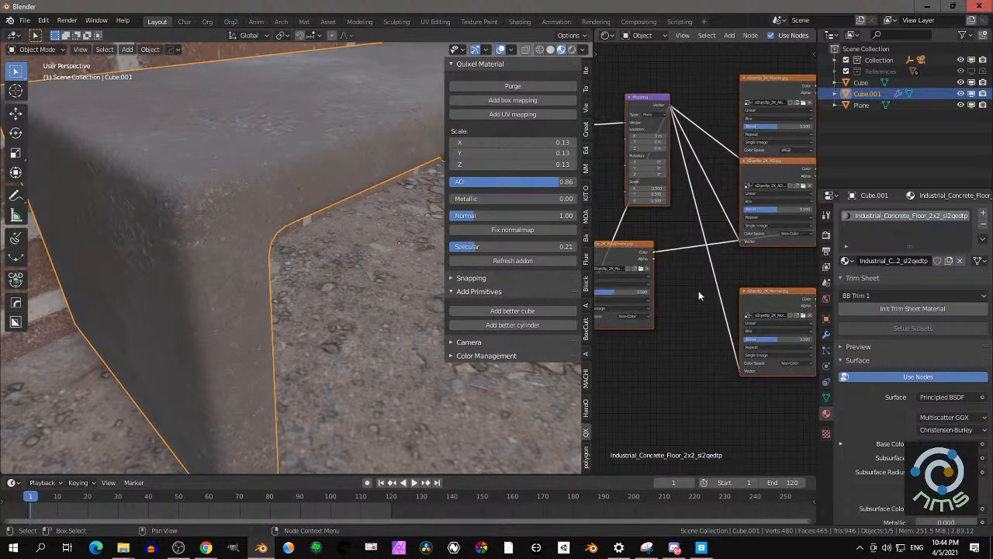
Set the box mapping scale of the bench's concrete material to about 0.23 on X, Y and Z
middle_drag(383, 140, 365, 166)
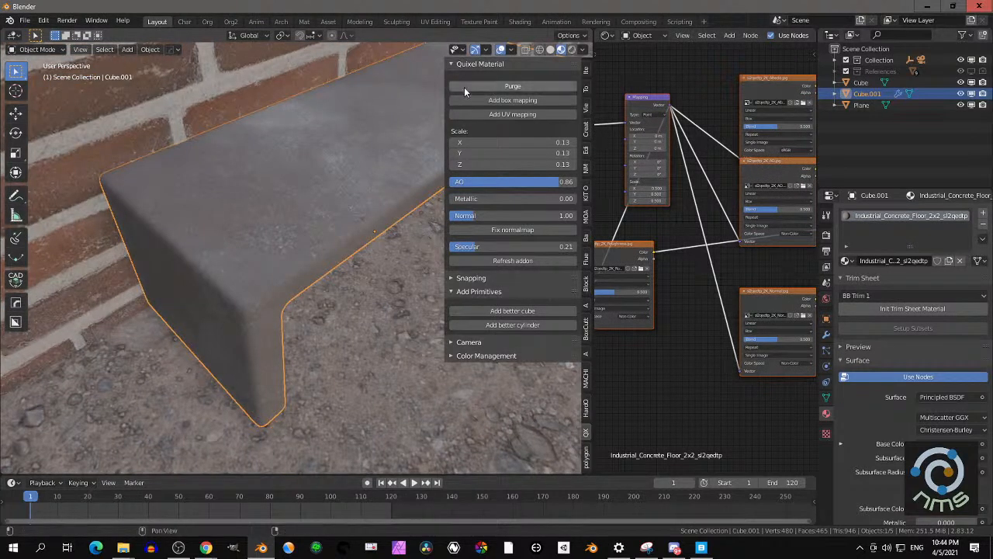
drag(543, 143, 542, 164)
middle_drag(337, 230, 347, 195)
scroll(347, 195, up, 3)
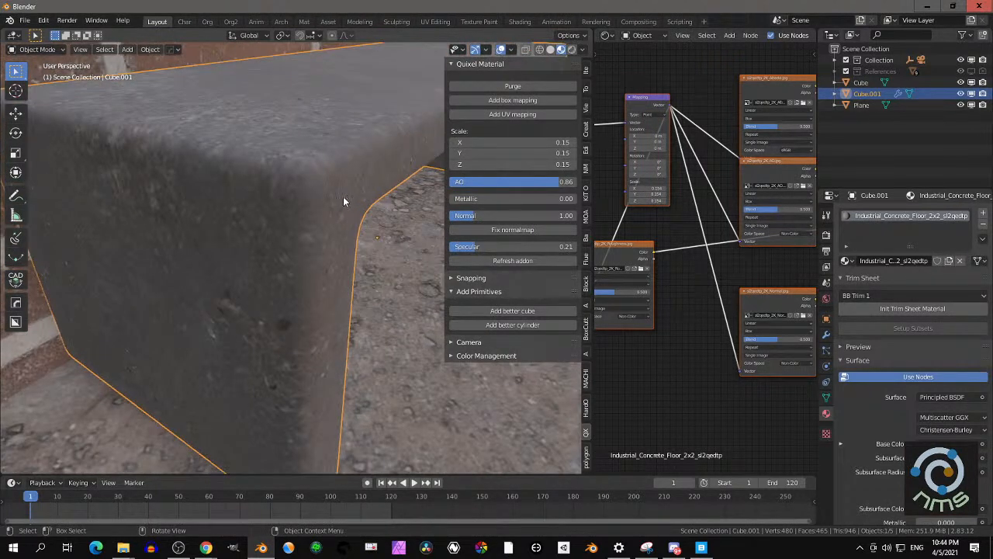
scroll(340, 197, up, 1)
drag(513, 143, 528, 143)
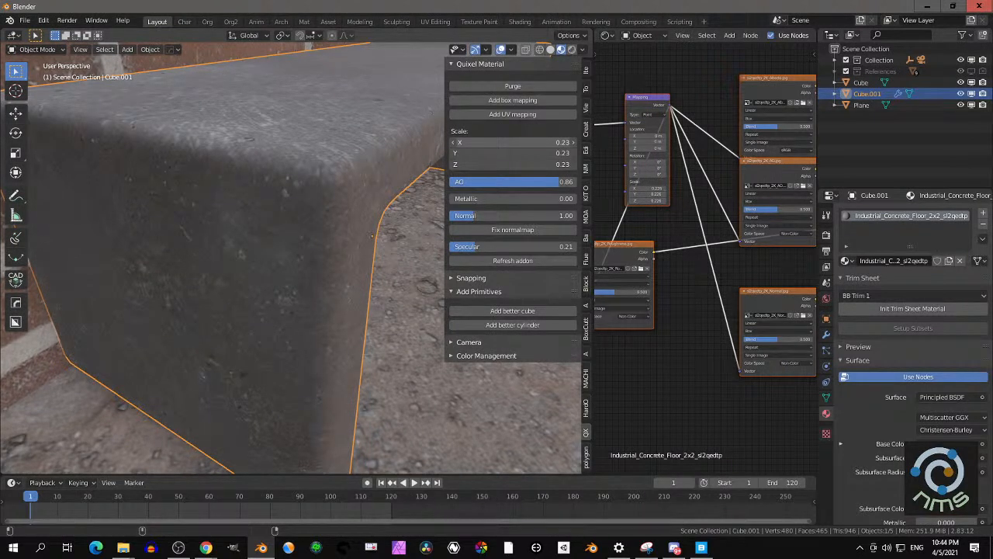
drag(513, 143, 515, 143)
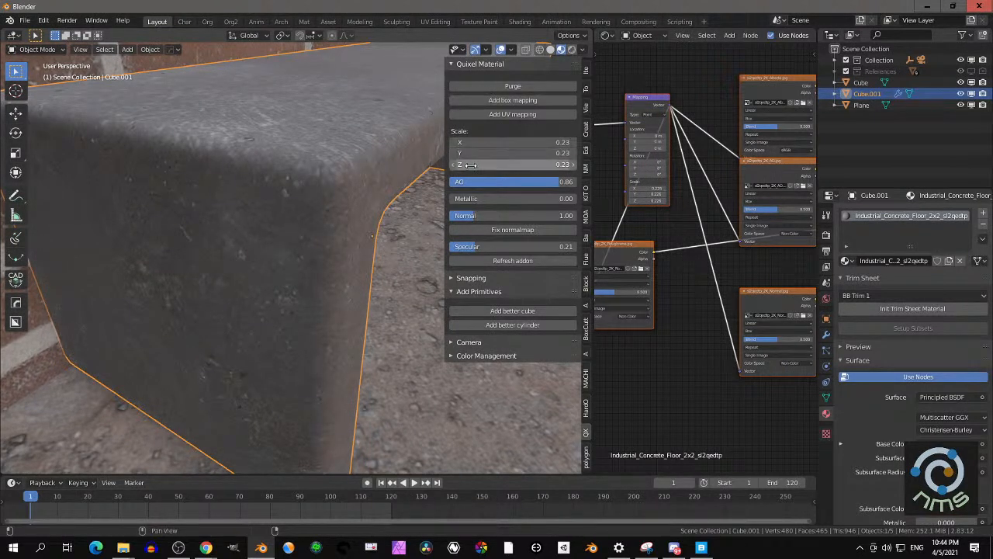
scroll(362, 162, down, 4)
middle_drag(361, 163, 299, 187)
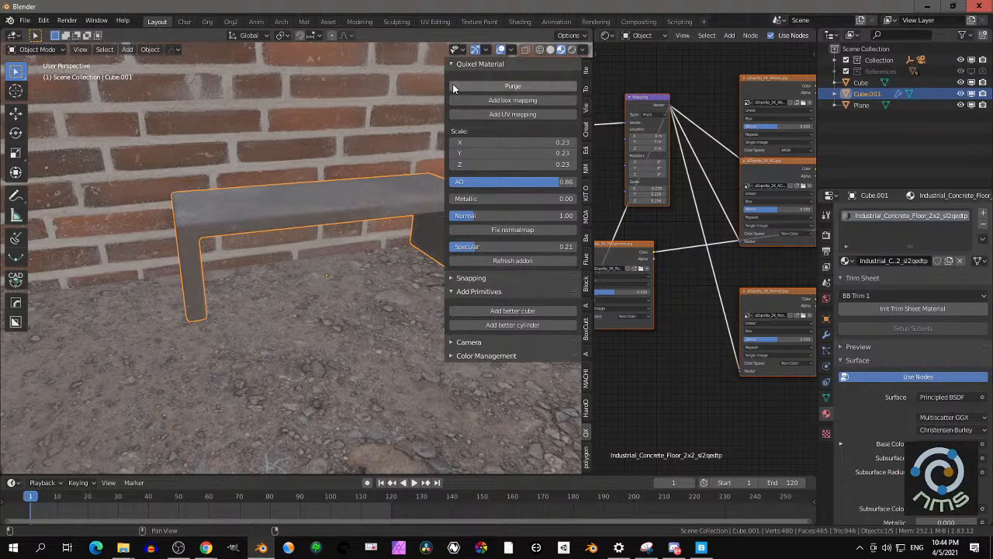
Set the AO strength of the bench's concrete material to 0.87 and inspect the surface up close
drag(521, 183, 559, 184)
middle_drag(307, 224, 349, 243)
scroll(349, 243, up, 3)
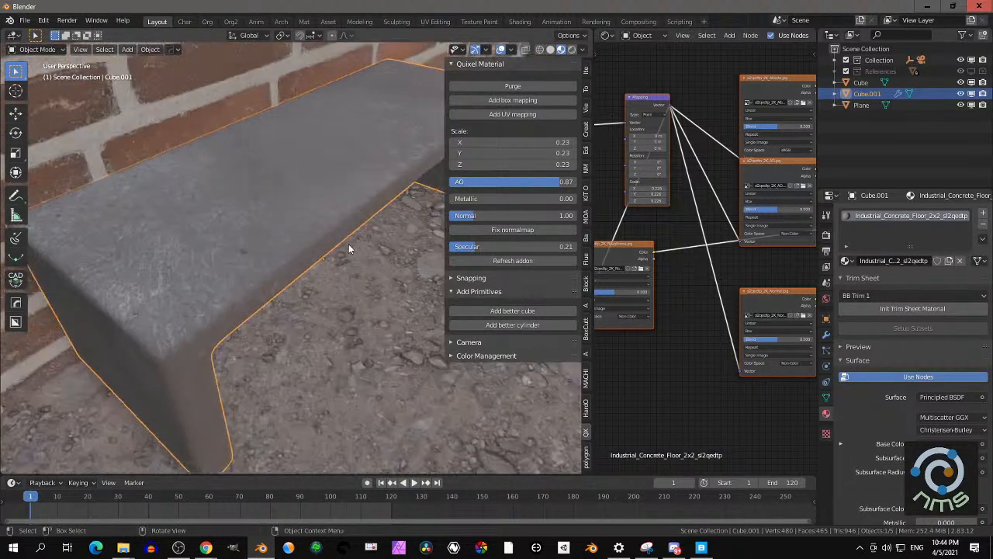
Try a higher normal strength on the concrete material, undo it, and raise the specular to 0.31
drag(471, 217, 508, 217)
key(ctrl+z)
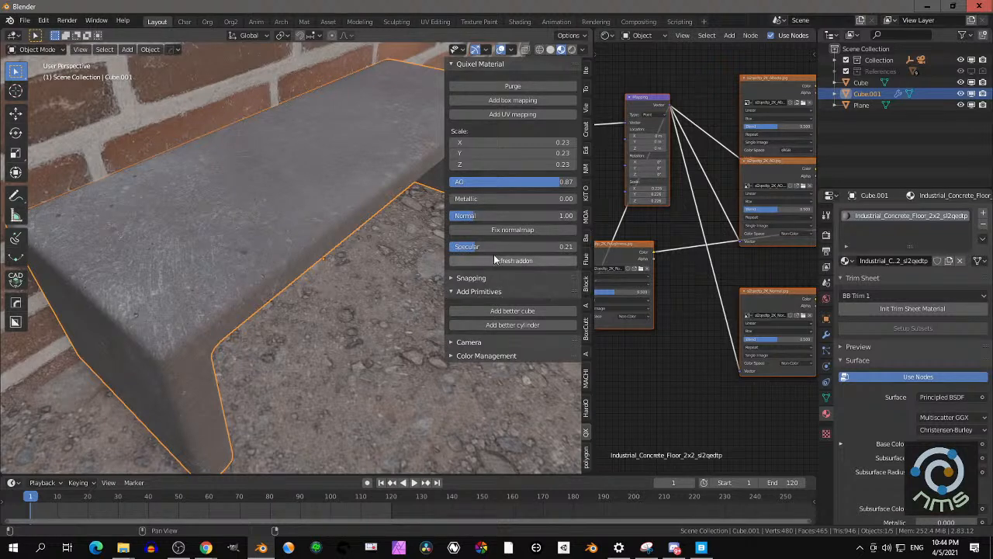
mouse_move(474, 250)
mouse_down()
mouse_move(493, 250)
mouse_move(470, 249)
mouse_move(481, 250)
mouse_up()
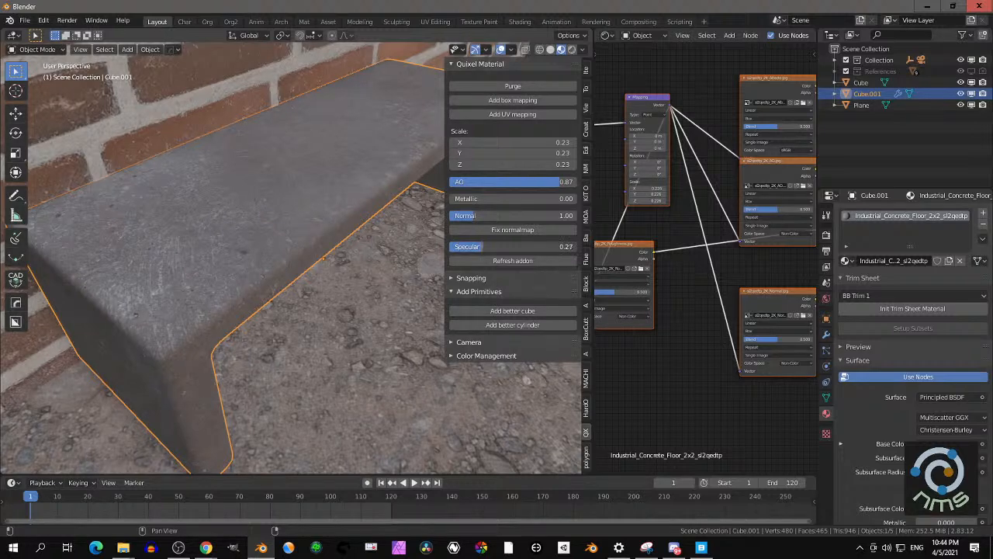
drag(481, 250, 483, 250)
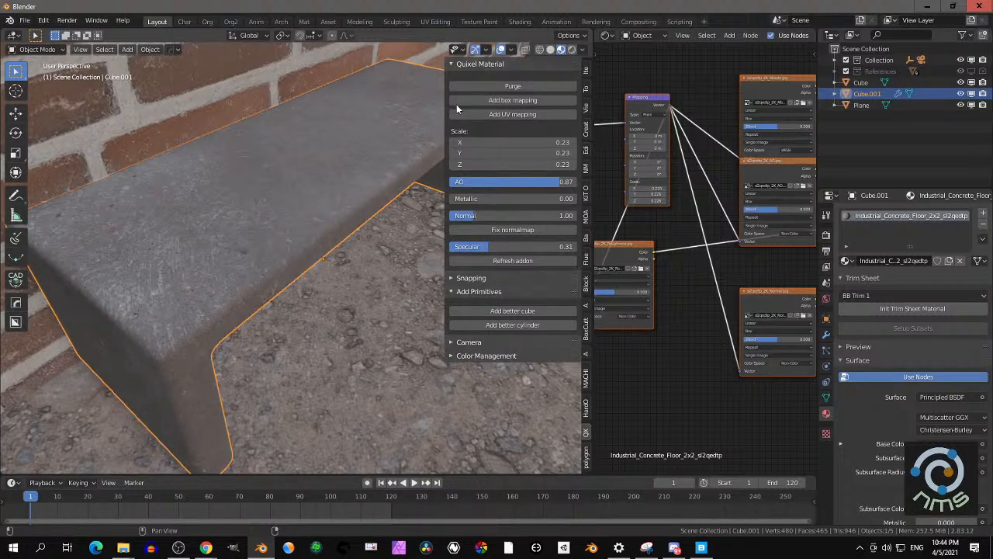
Collapse the Quixel material settings, show the add-on's camera settings, and select the scene camera while looking through it
click(451, 65)
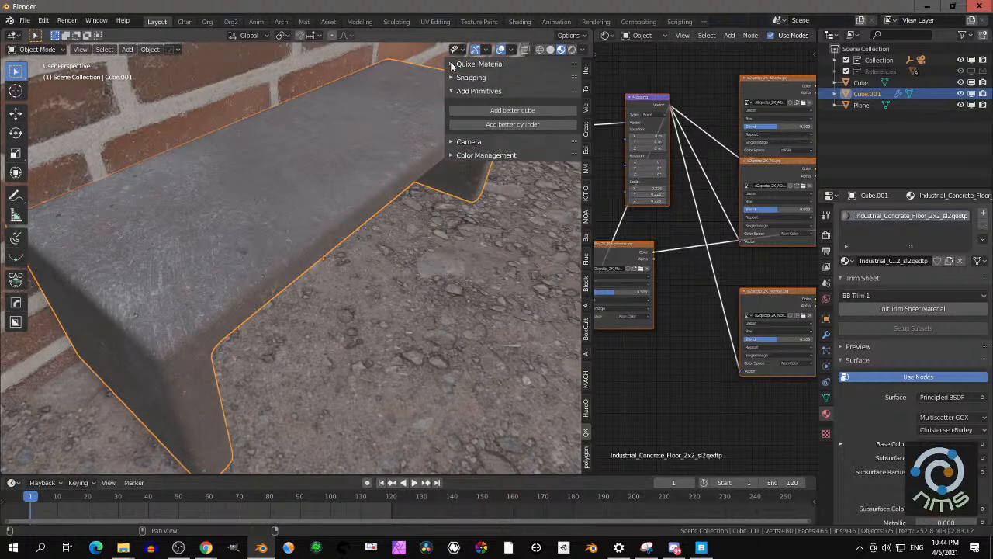
click(479, 142)
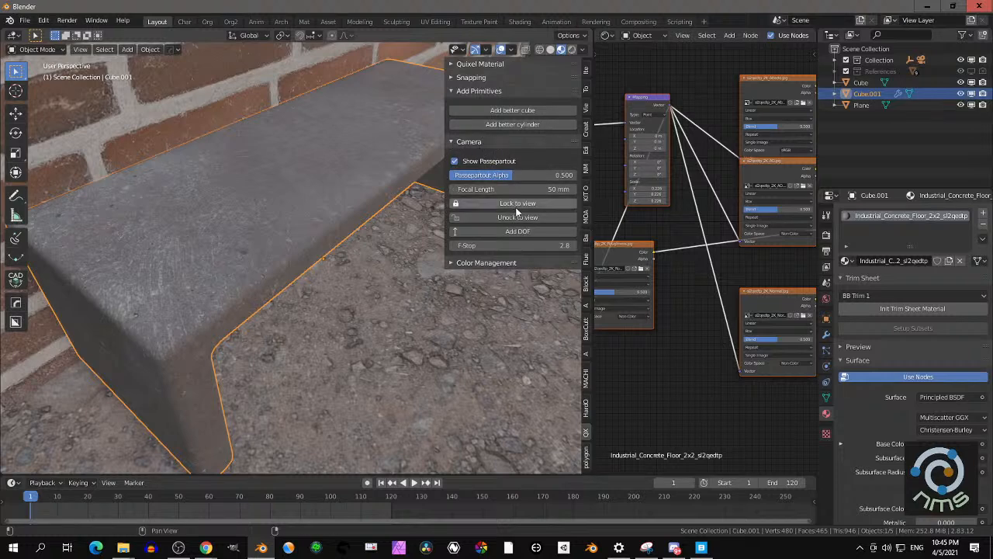
key(KP_0)
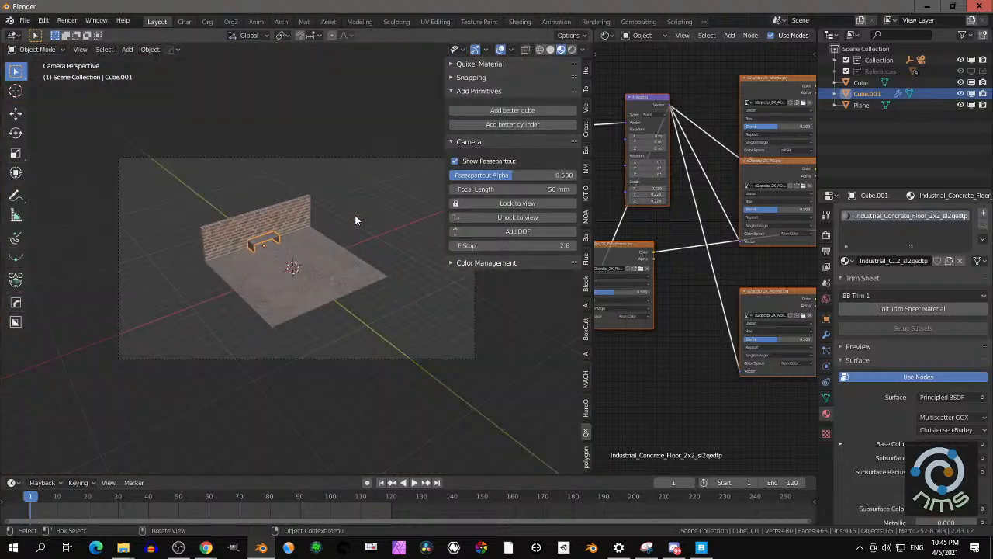
click(343, 161)
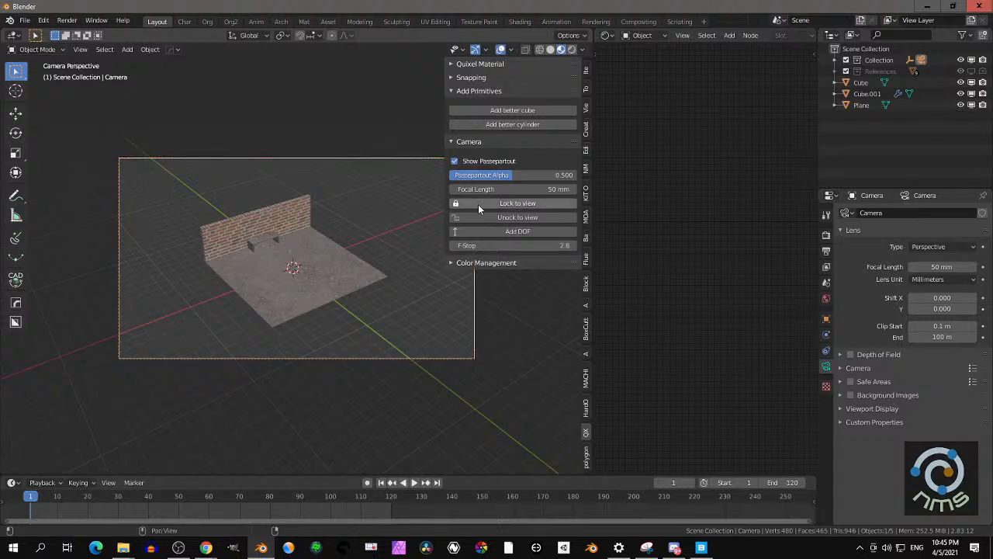
Lock the camera to the view and frame the concrete bench against the brick wall
key(KP_0)
scroll(353, 241, down, 6)
mouse_move(353, 242)
middle_down()
mouse_move(372, 233)
mouse_move(354, 226)
middle_up()
key(KP_0)
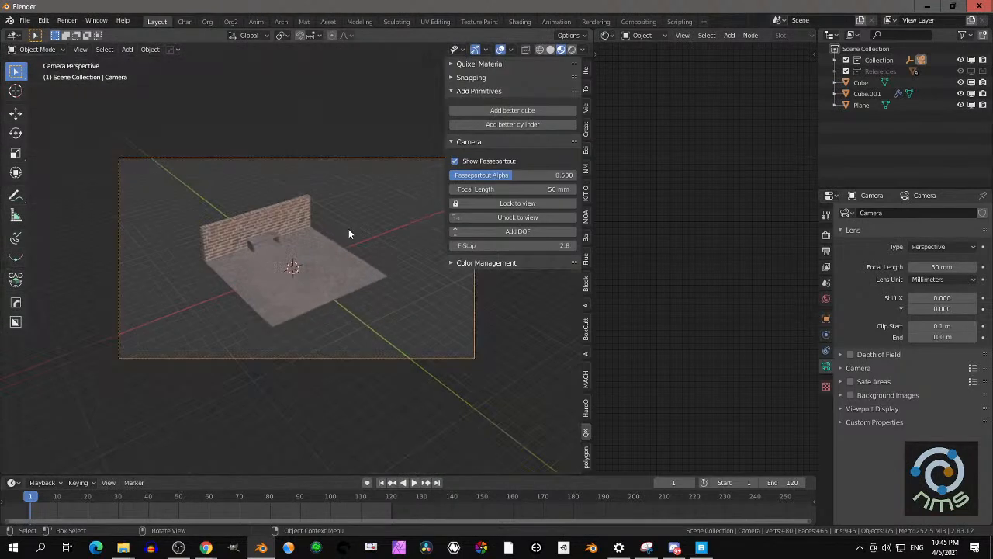
click(508, 203)
middle_drag(419, 242, 368, 229)
scroll(374, 248, up, 3)
scroll(331, 222, up, 3)
scroll(388, 284, up, 4)
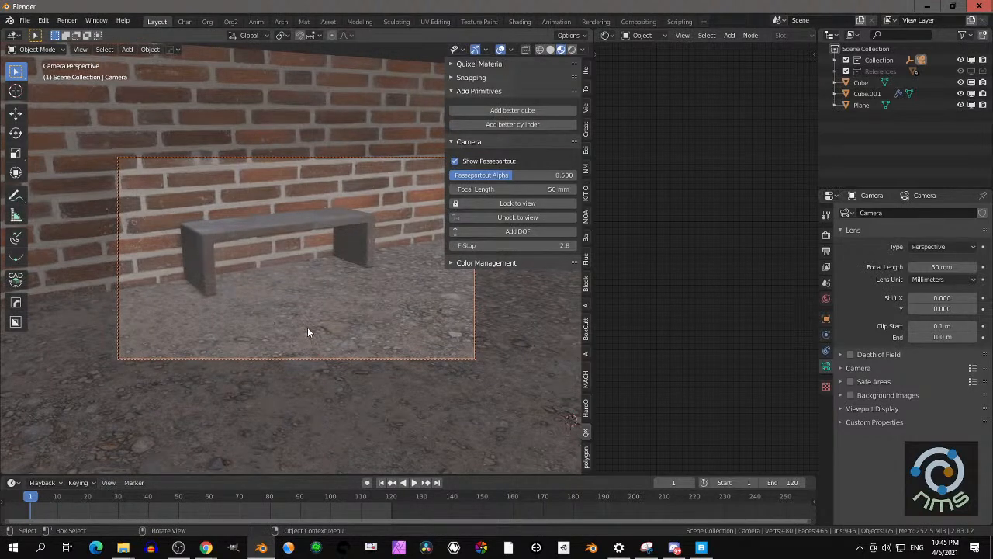
Unlock the camera to shift the view, relock it to re-angle the bench shot, and unlock it again
click(520, 221)
shift+middle_drag(325, 256, 333, 281)
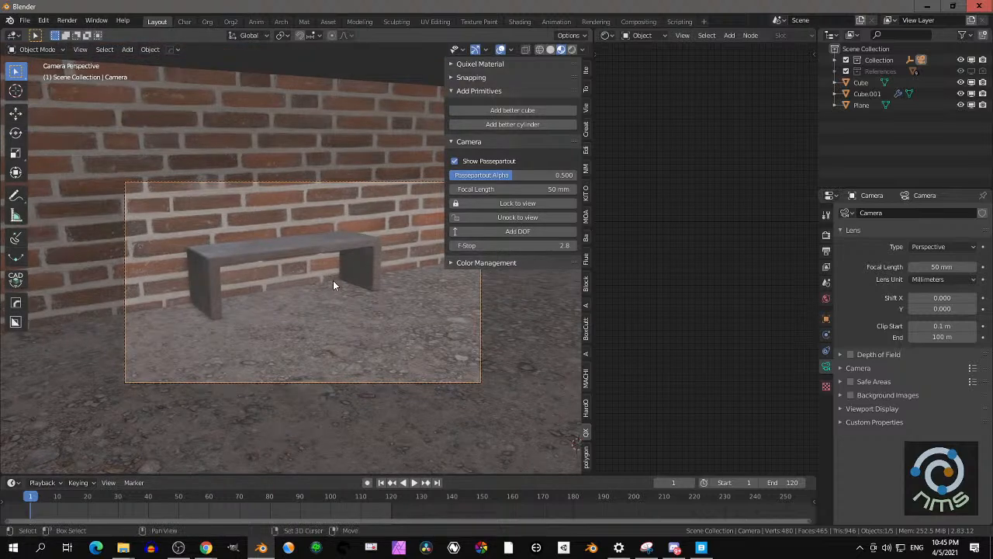
click(517, 204)
middle_drag(436, 222, 387, 235)
click(514, 218)
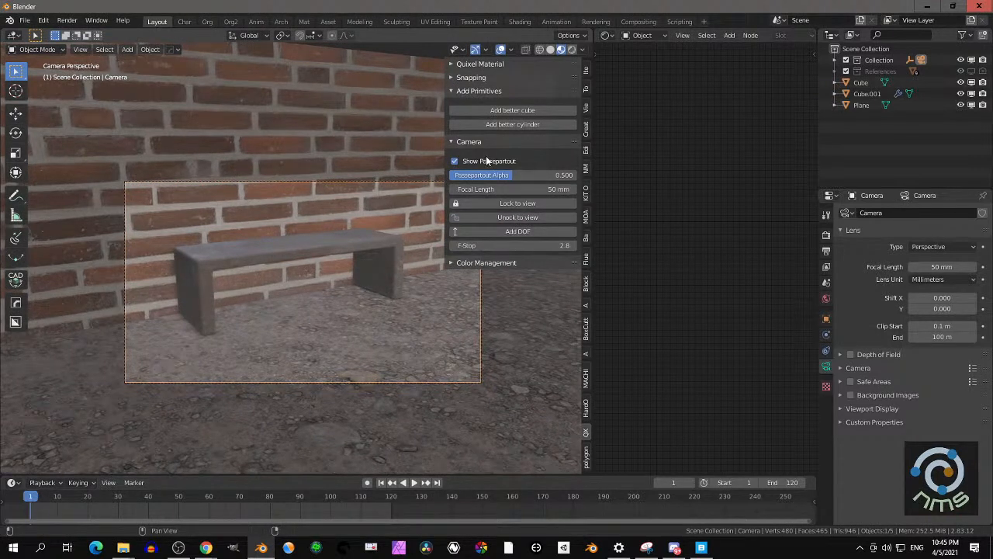
Check Blender's native Lock Camera to View option and return to the add-on's camera tools
click(589, 106)
click(469, 63)
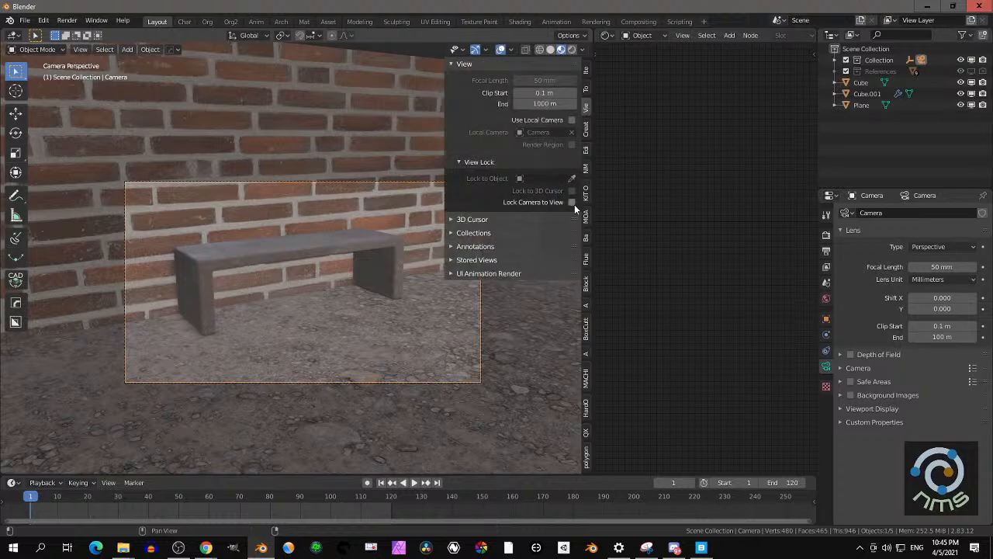
click(589, 433)
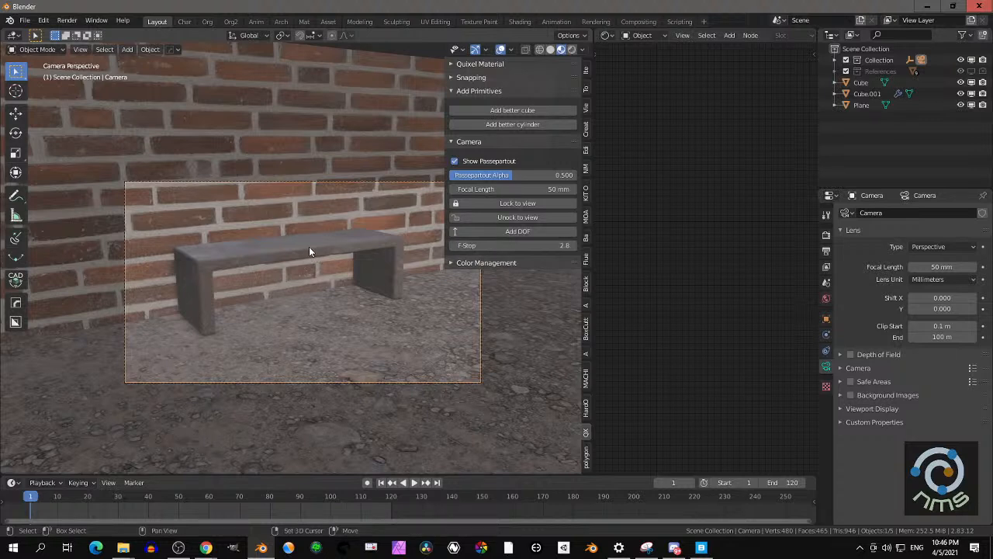
Add a depth-of-field focus empty on the bench seat and set the camera's F-stop to 13.8
click(497, 232)
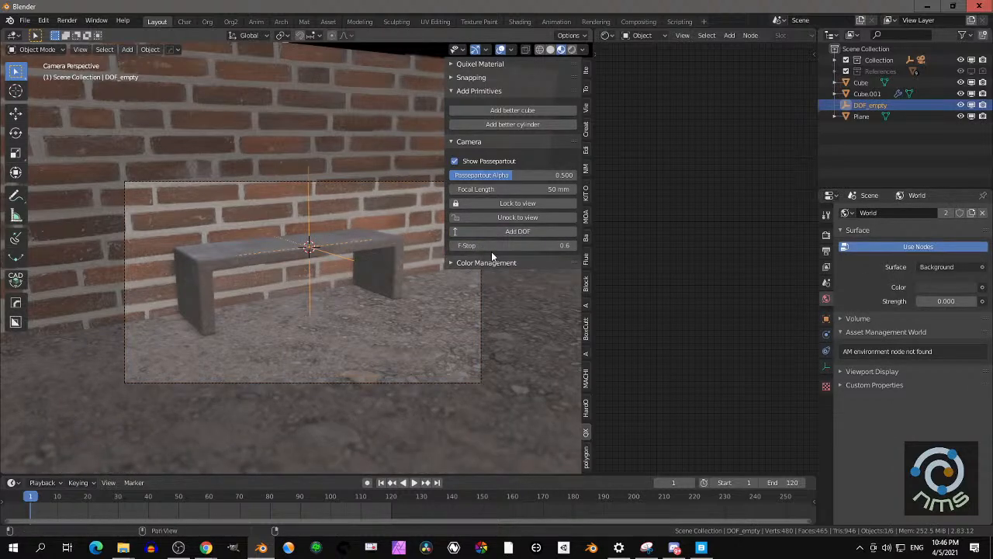
mouse_move(515, 245)
mouse_down()
mouse_move(496, 246)
mouse_move(532, 245)
mouse_up()
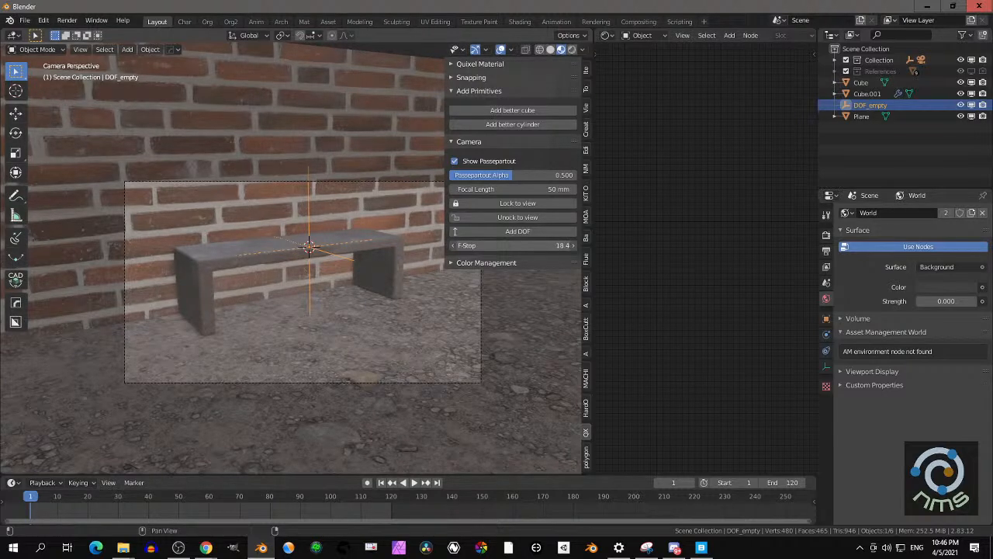
drag(510, 244, 504, 244)
Lock the camera to the view, reframe it closer to the bench's near end, and set the F-stop to 1.8
click(516, 204)
scroll(337, 274, up, 2)
middle_drag(336, 275, 373, 304)
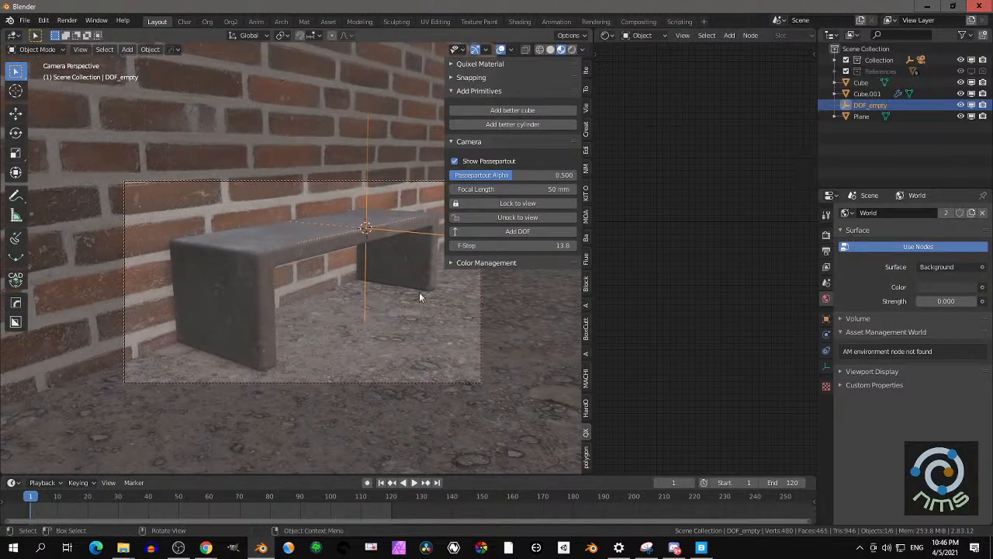
drag(495, 242, 507, 242)
drag(435, 245, 403, 245)
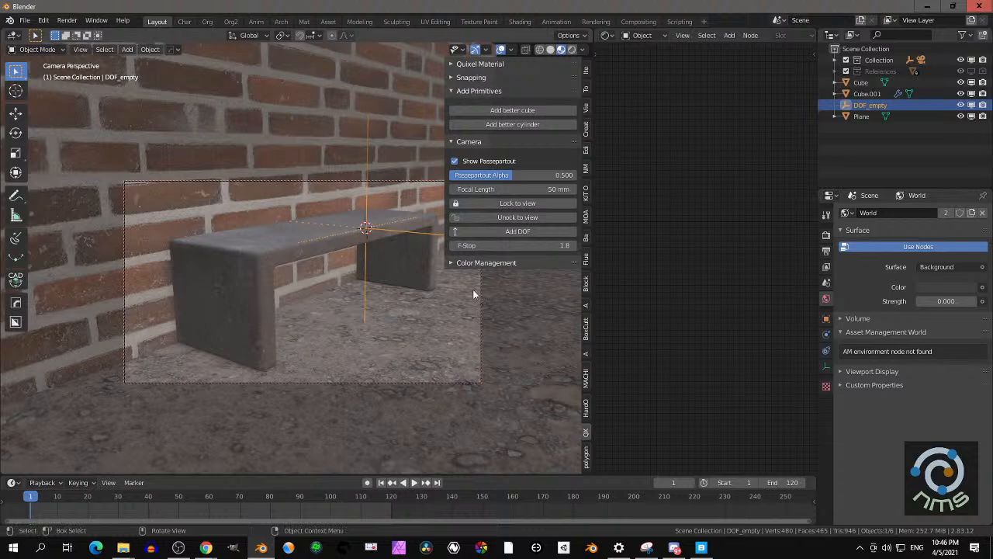
Switch the render engine to Cycles and set the color management look to Medium High Contrast
click(503, 263)
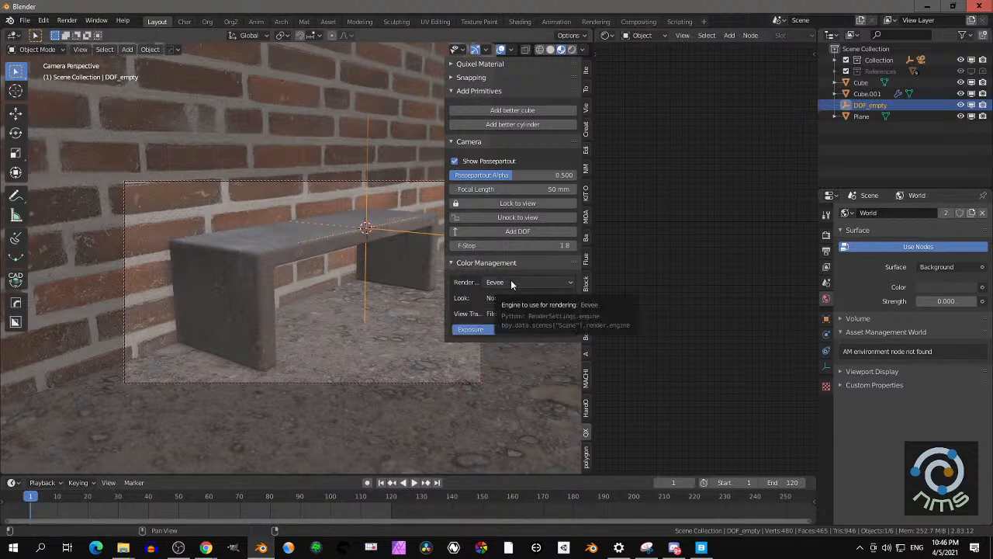
click(511, 282)
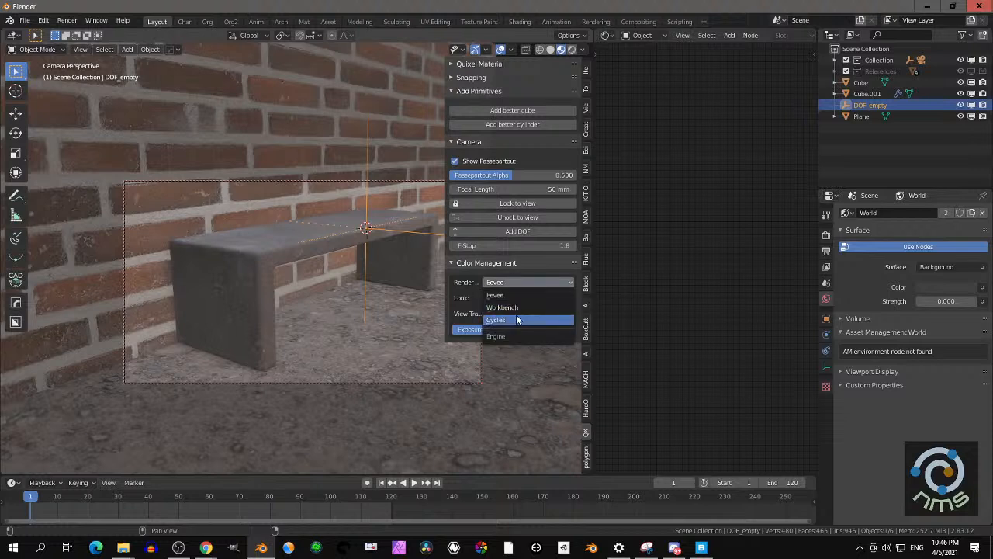
click(515, 313)
click(509, 297)
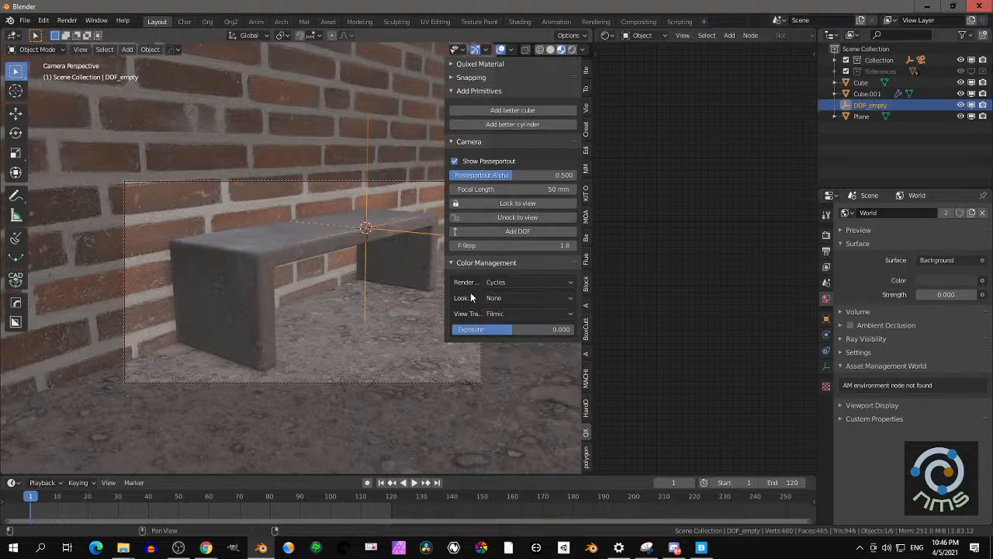
click(514, 298)
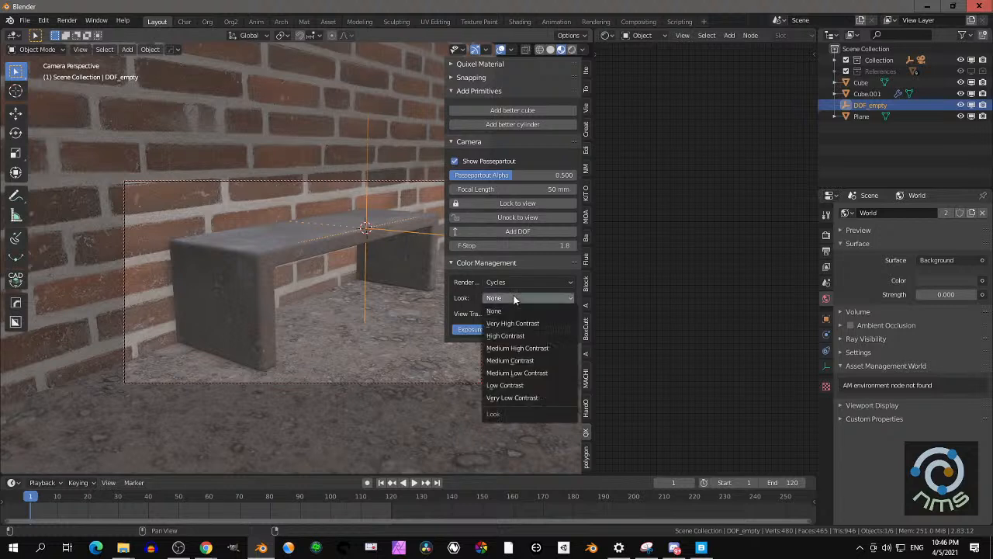
click(525, 350)
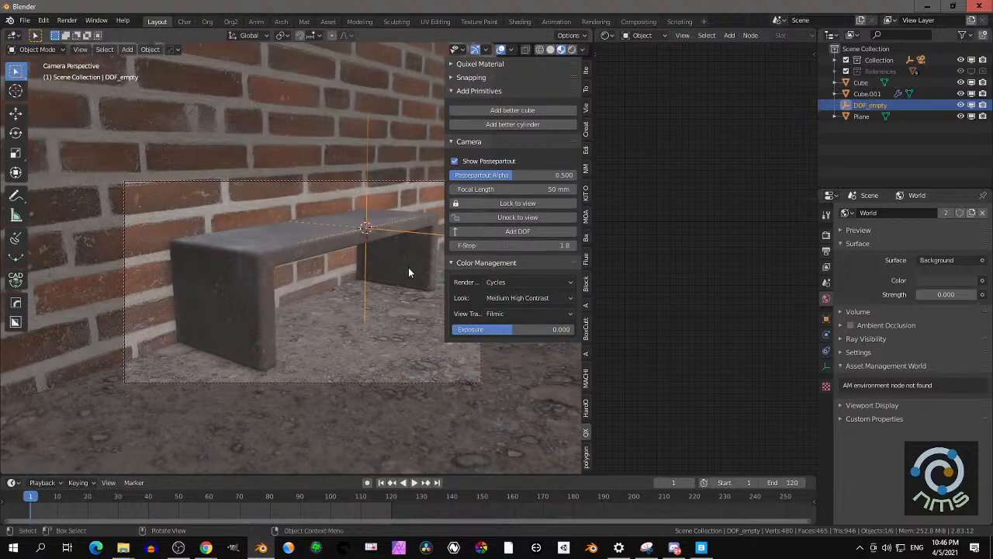
Adjust the camera's angle on the bench slightly and set the passepartout alpha to 1.000
middle_drag(409, 271, 395, 272)
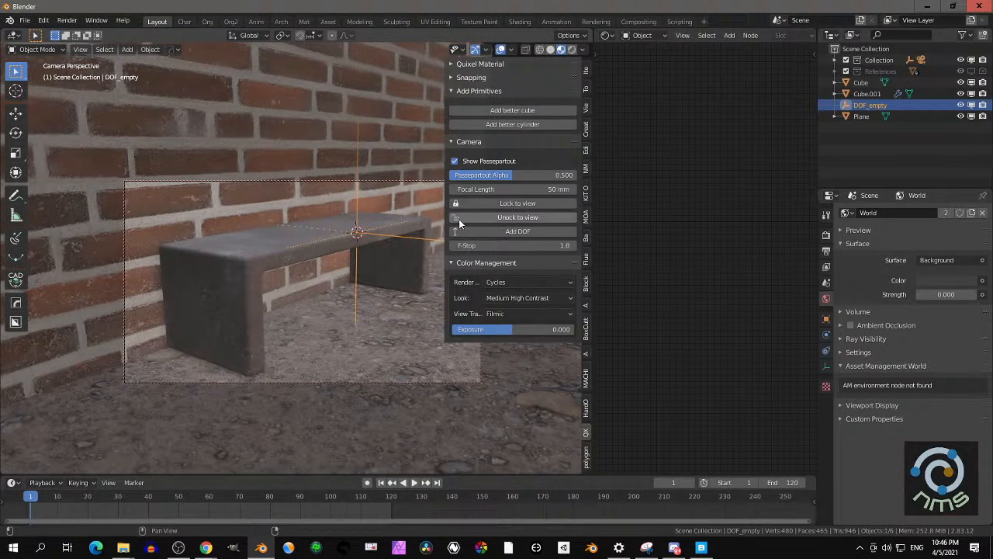
shift+middle_drag(350, 266, 326, 280)
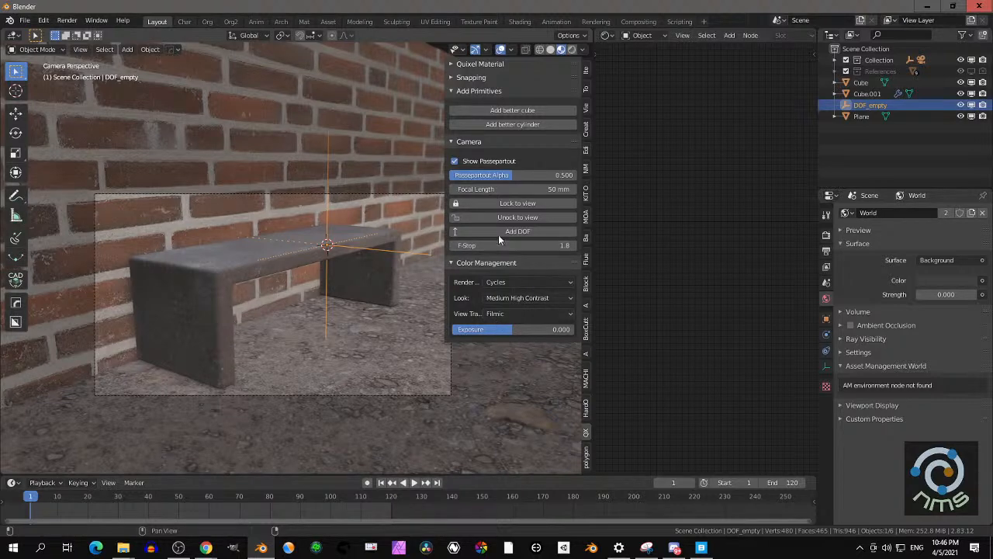
drag(462, 180, 574, 175)
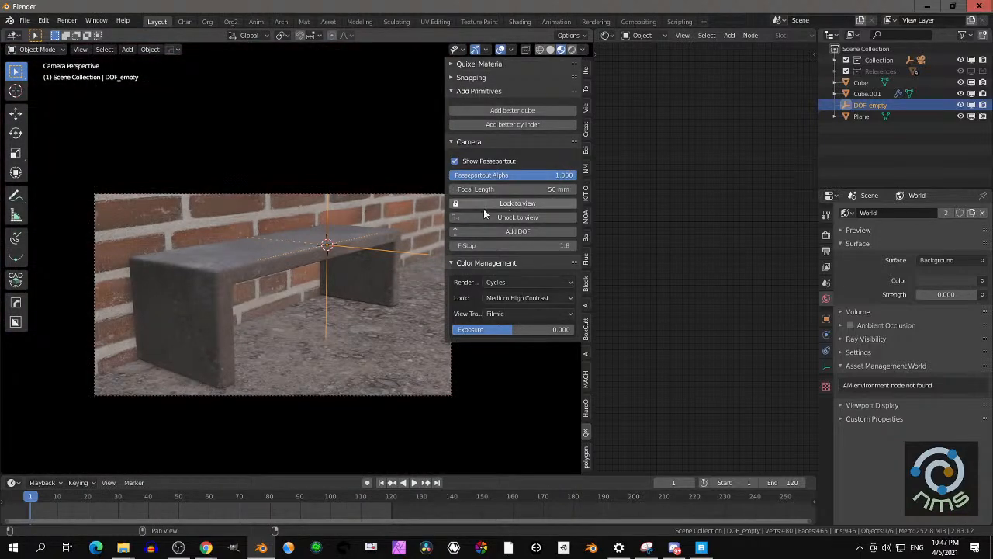
Orbit the camera to a more frontal bench shot, set the focal length to 51 mm, and unlock the camera
middle_drag(397, 273, 335, 301)
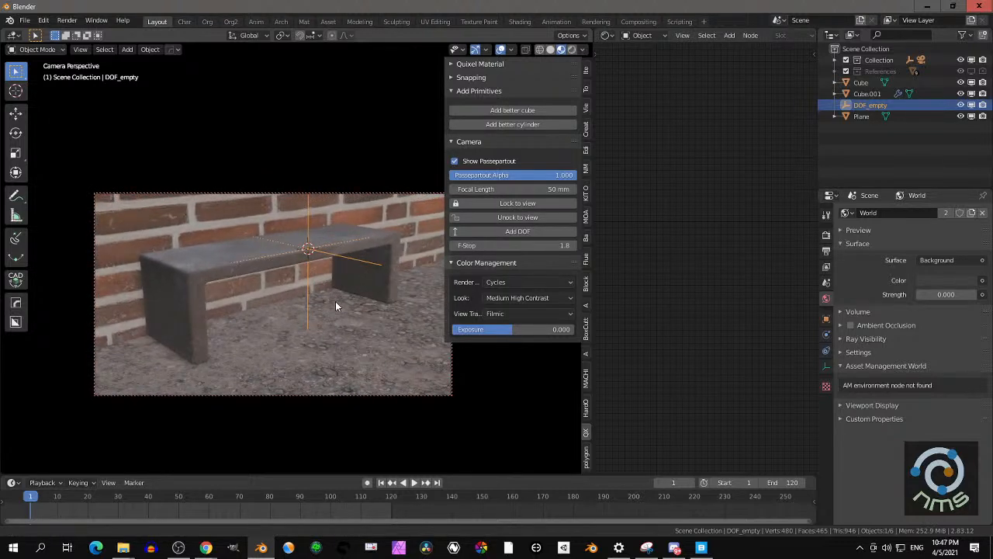
mouse_move(512, 188)
mouse_down()
mouse_move(488, 189)
mouse_move(516, 188)
mouse_up()
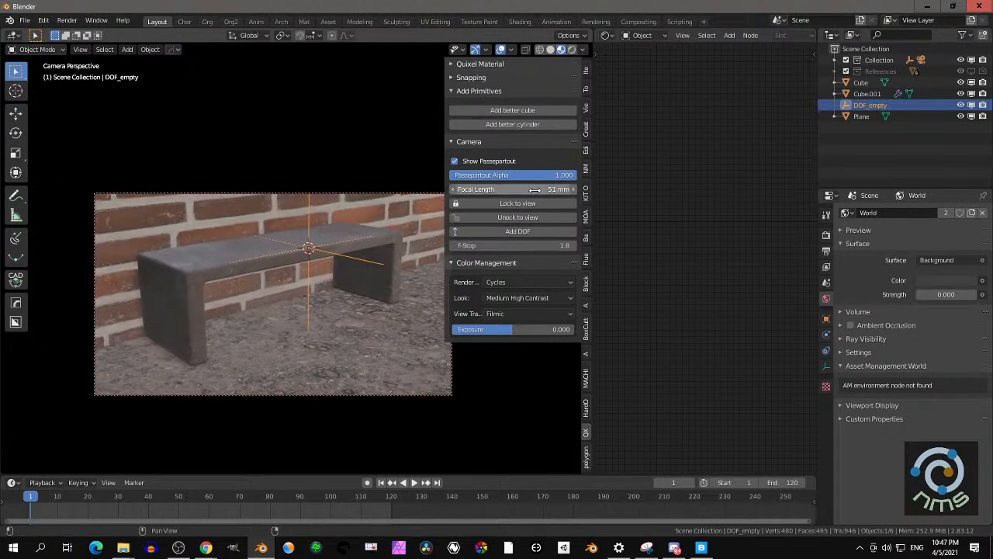
shift+middle_drag(394, 300, 397, 302)
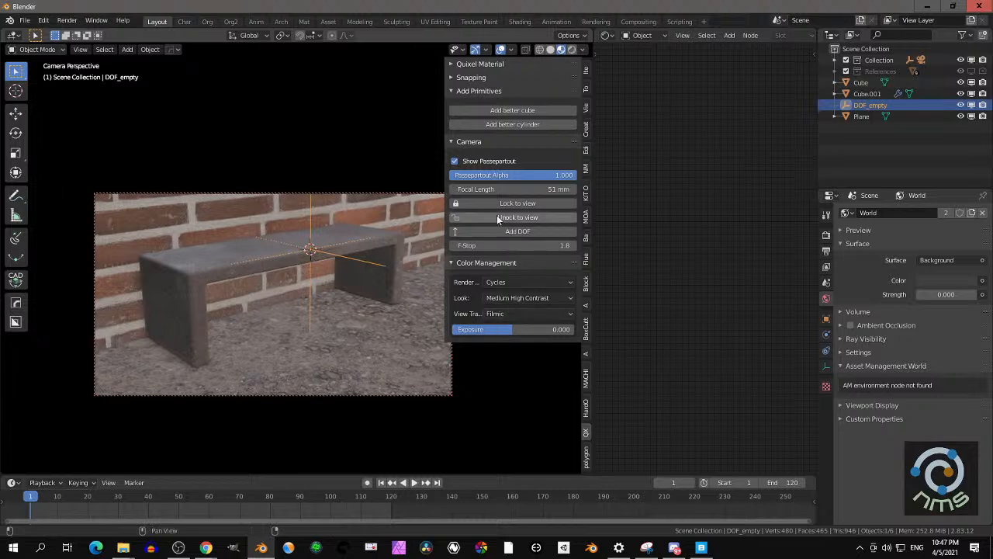
click(496, 217)
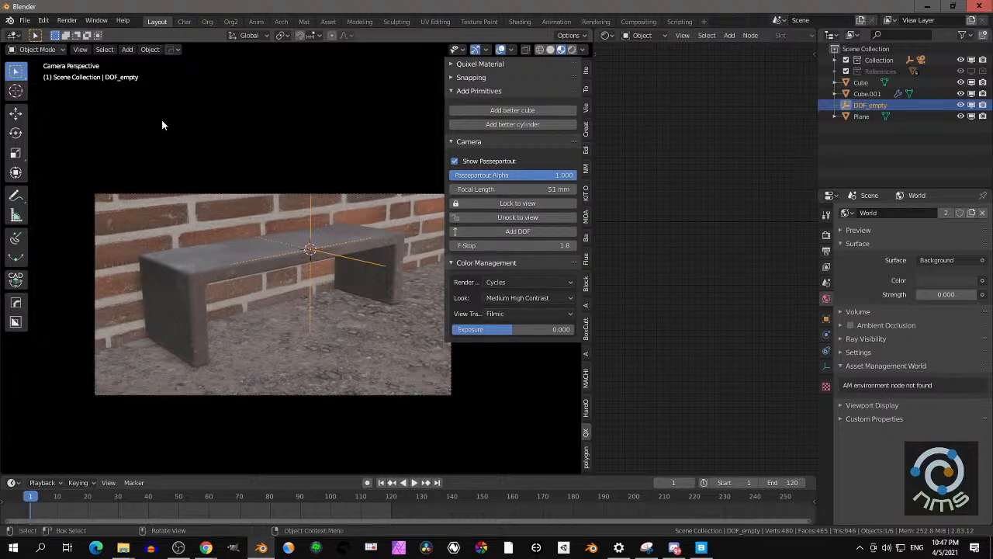
Render a still image of the bench scene and close the render window
click(67, 21)
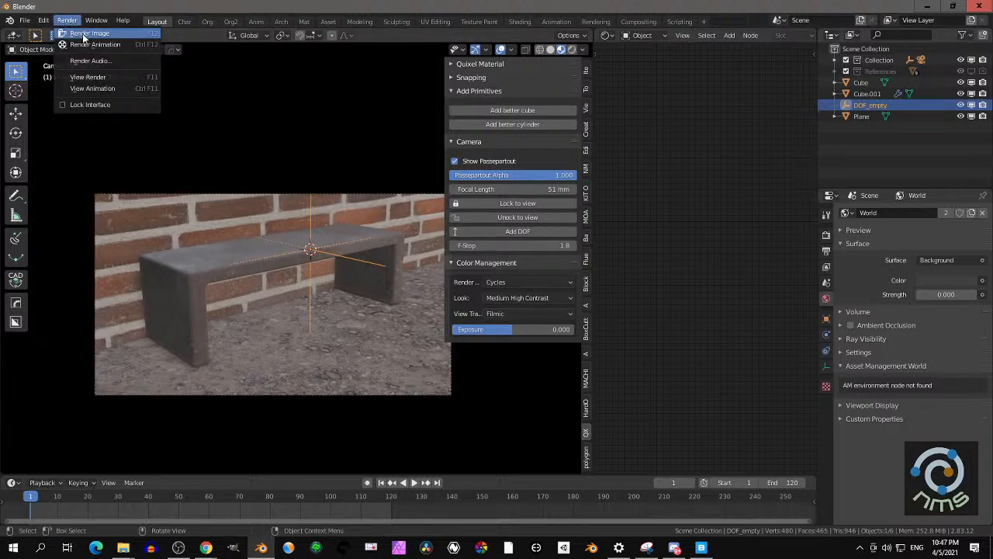
click(81, 32)
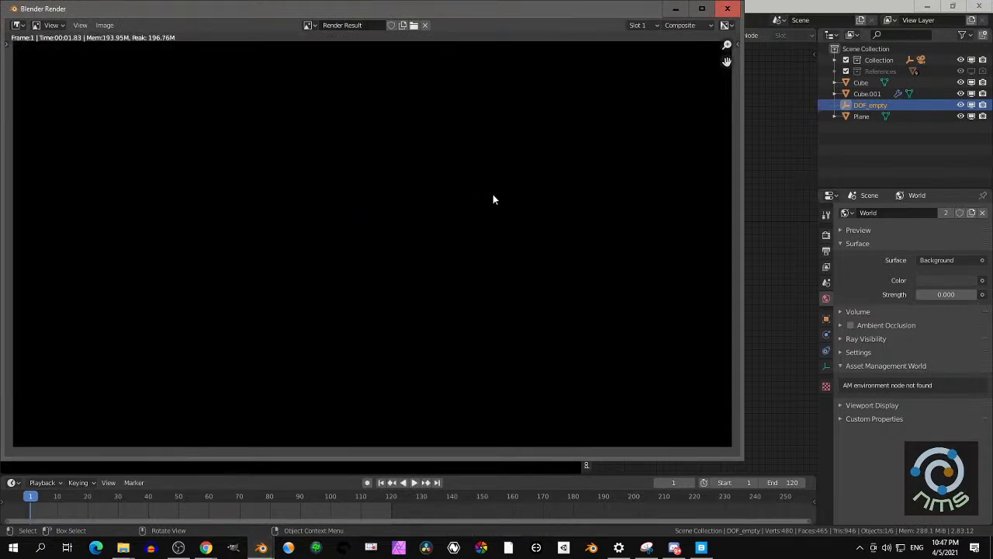
click(727, 9)
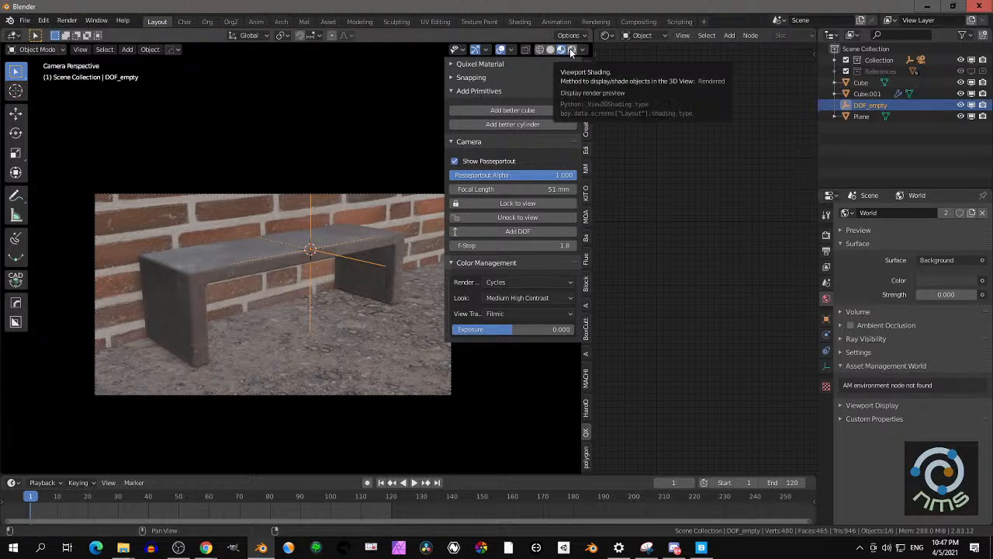
Set up an outdoor HDRI environment for the scene from the June2020 category of the AssetManagerD library
click(585, 308)
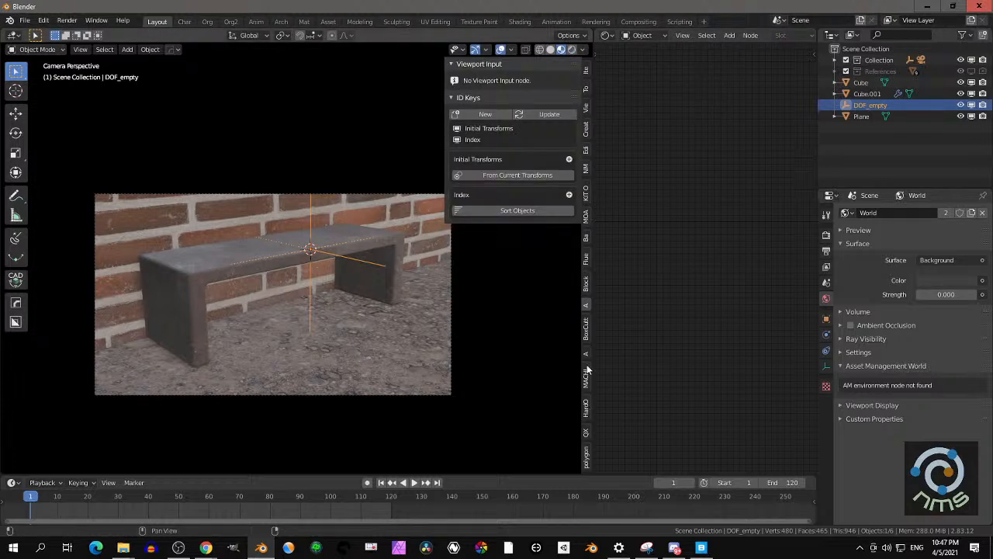
click(585, 355)
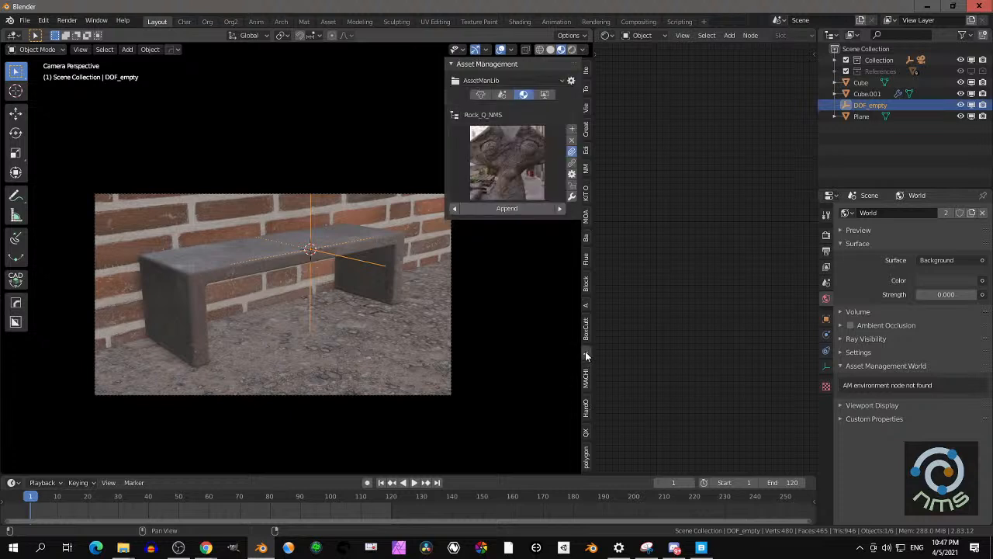
click(544, 95)
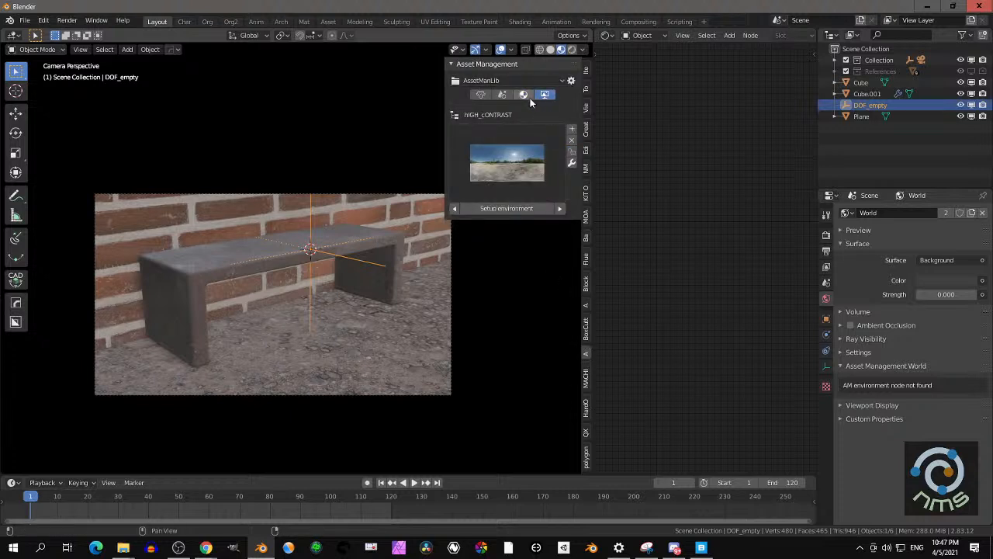
click(506, 163)
click(528, 80)
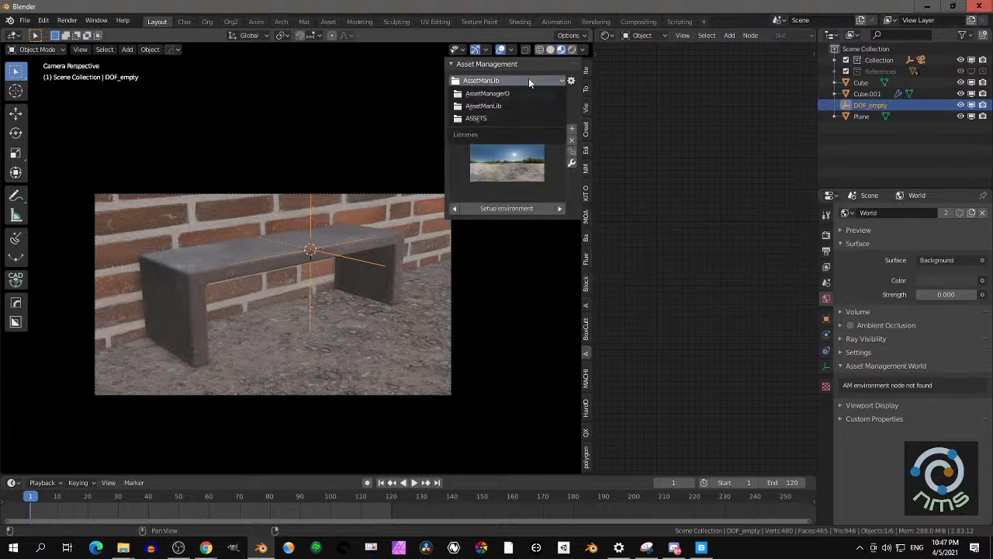
click(506, 94)
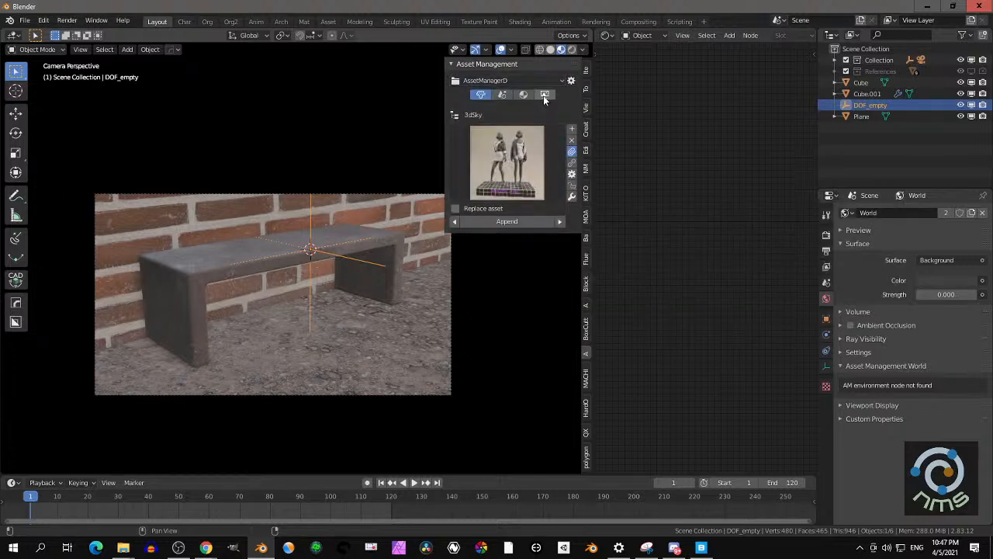
click(545, 95)
click(512, 160)
click(484, 297)
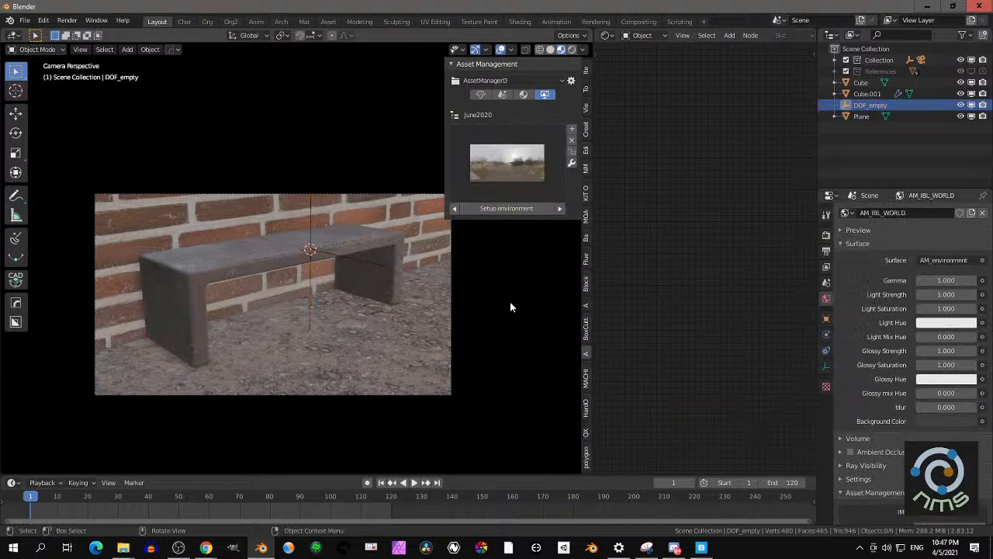
Preview the HDRI-lit bench scene in rendered shading from the camera and a freely orbited view, and return to material preview
click(571, 49)
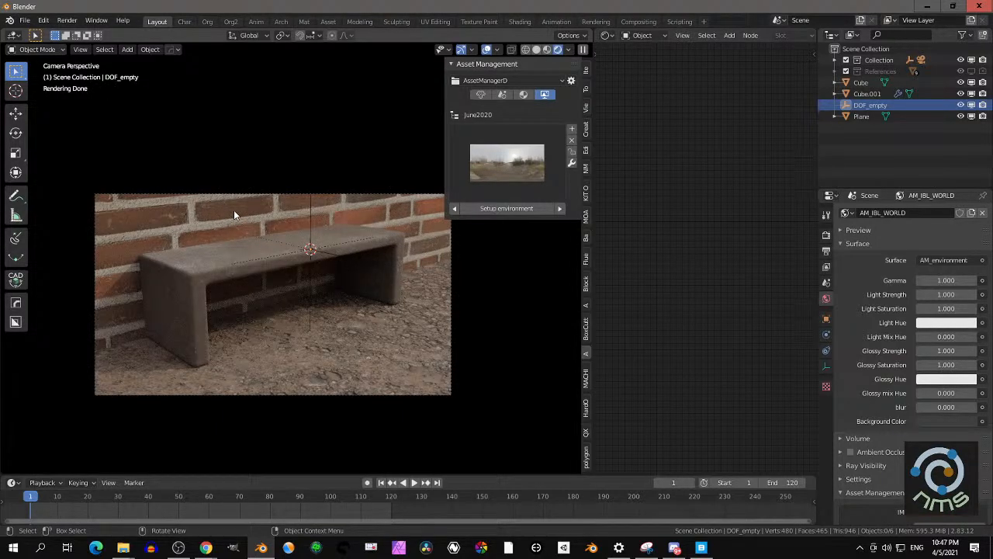
middle_drag(233, 209, 229, 210)
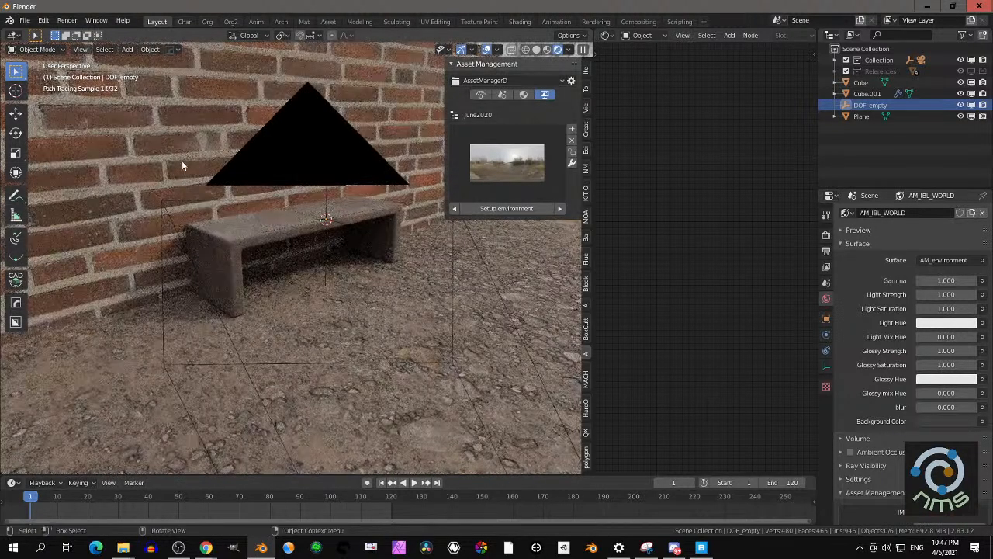
click(547, 49)
Set the brick wall's Quixel material scale to 0.22 on X, Y and Z
click(139, 139)
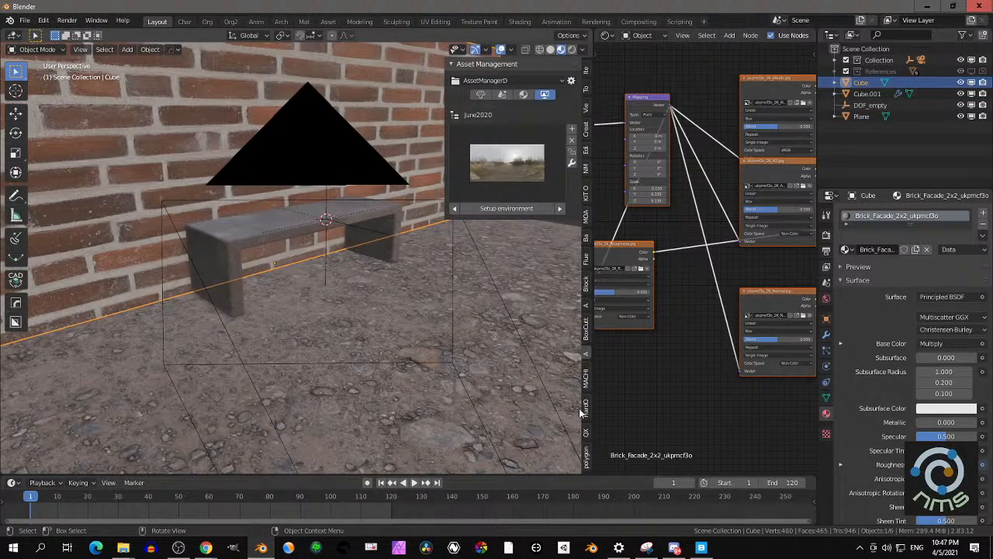
click(586, 437)
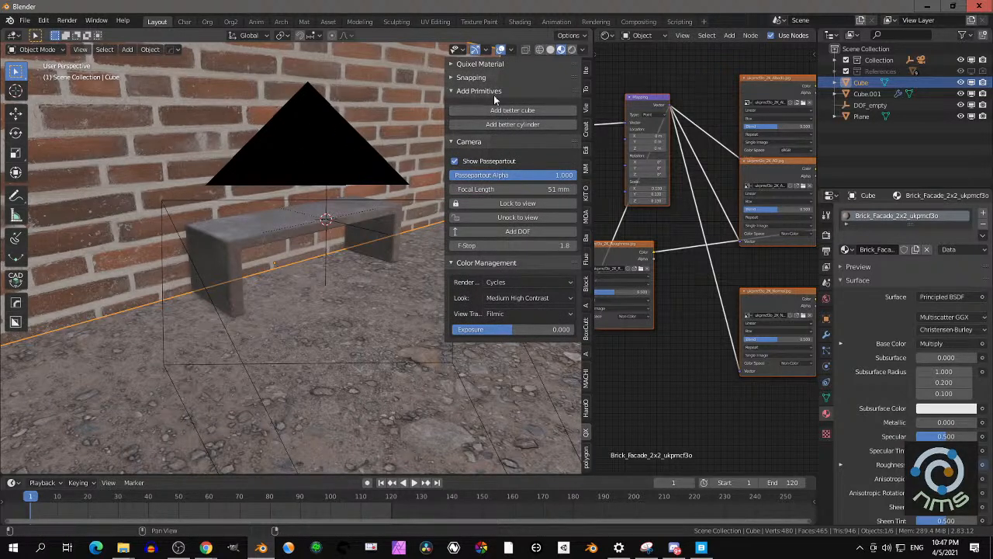
click(512, 64)
drag(538, 145, 531, 145)
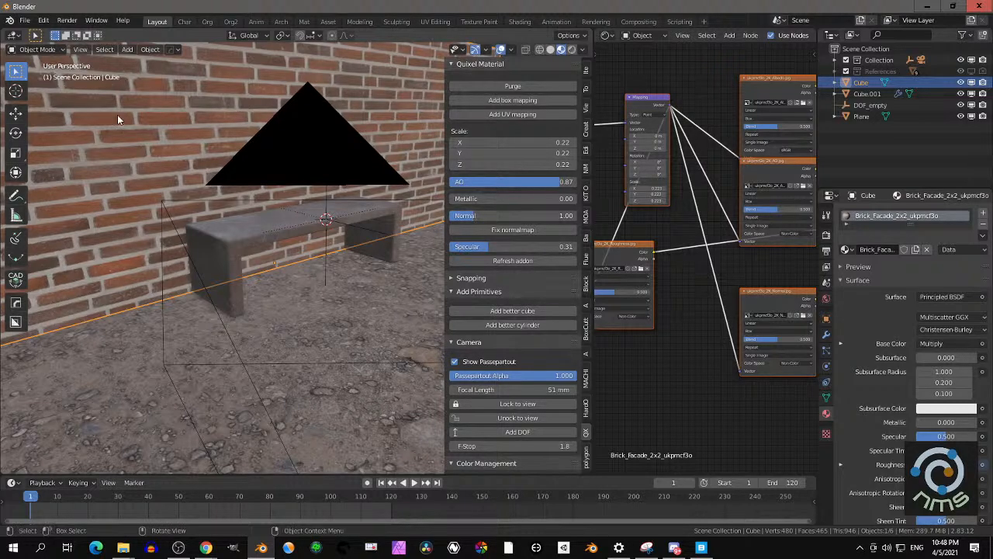
Render a still image of the bench against the rescaled brick wall, inspect it, and close the render window
click(63, 20)
click(89, 33)
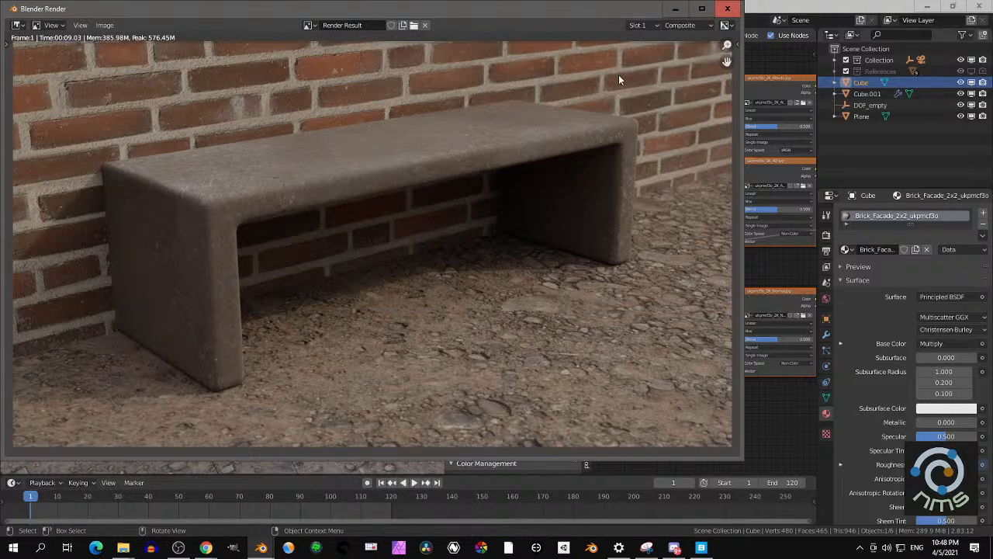
scroll(570, 177, down, 2)
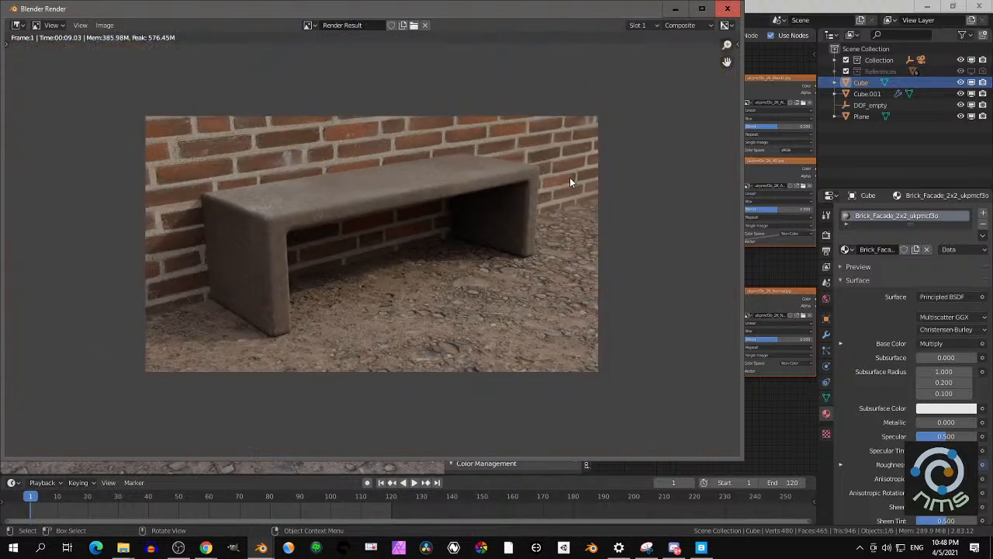
click(719, 13)
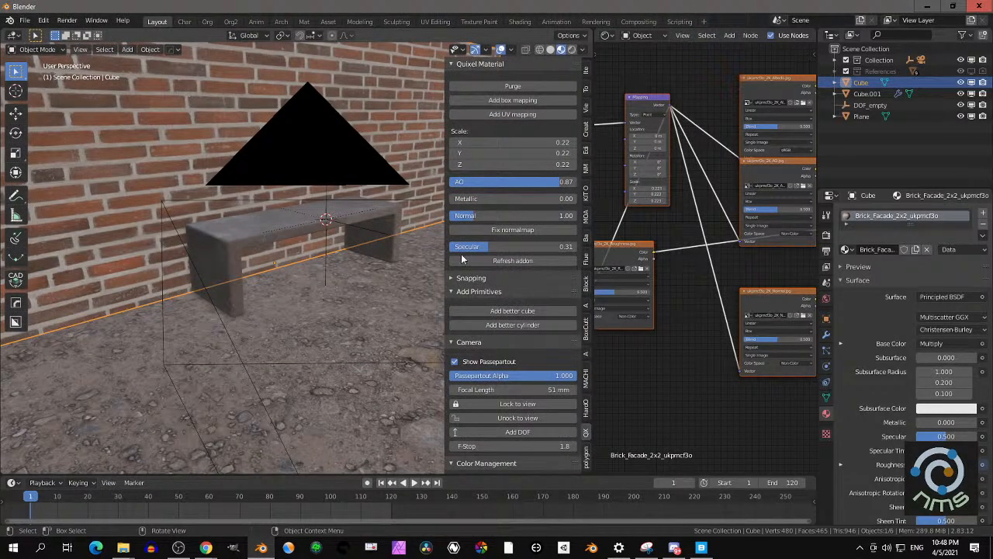
Switch to Chrome and look through the Quixel Helper Addon product page on Blender Market, down to its solution section
scroll(510, 292, down, 2)
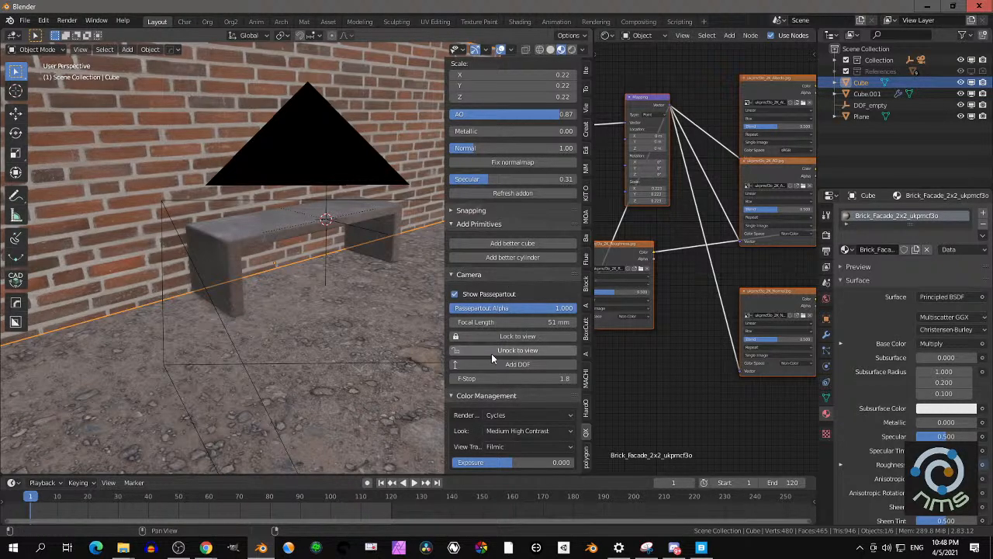
mouse_move(205, 547)
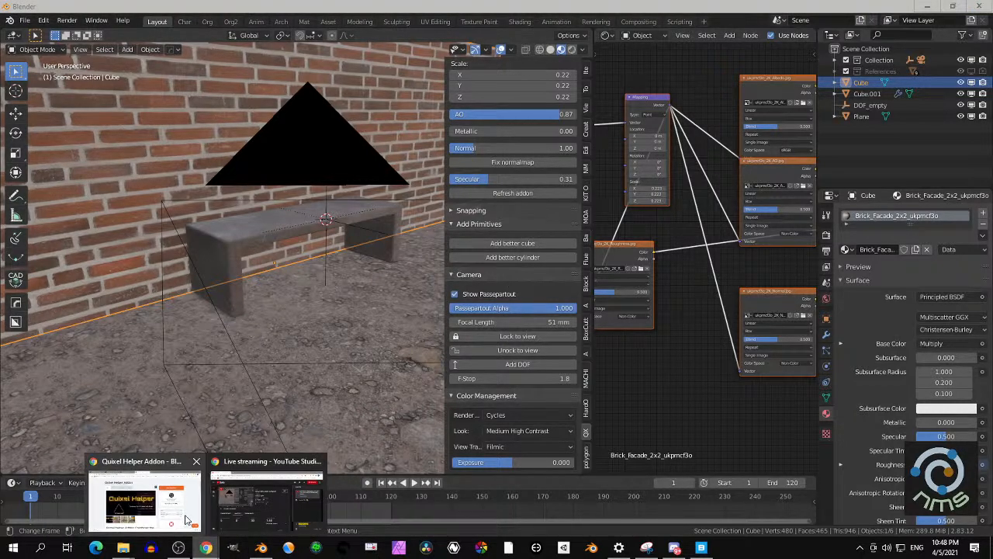
click(143, 500)
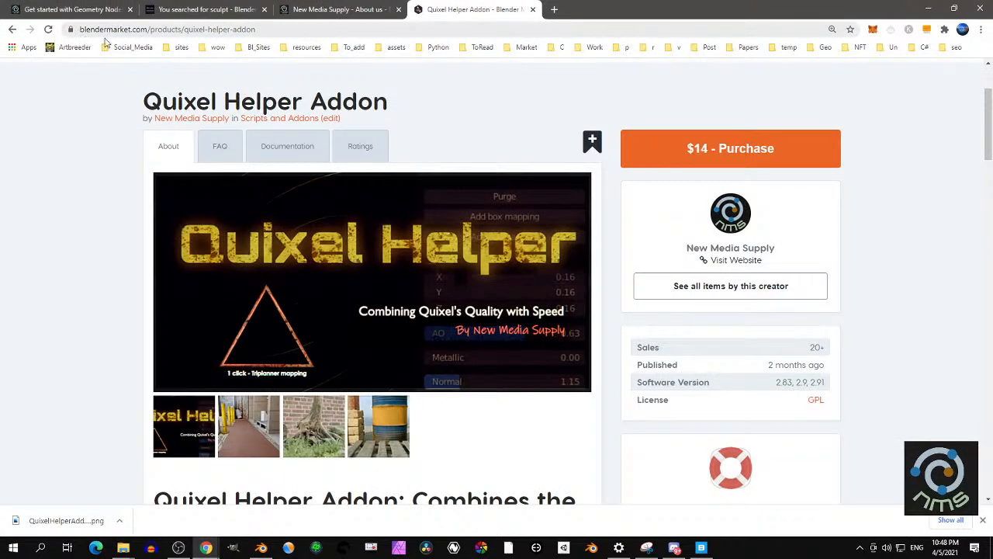
scroll(471, 217, down, 2)
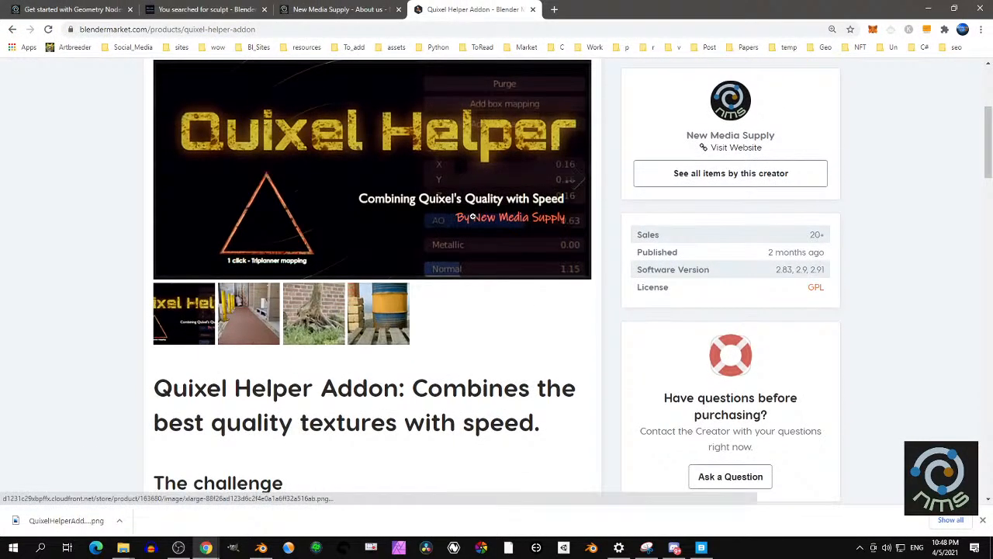
scroll(472, 217, down, 4)
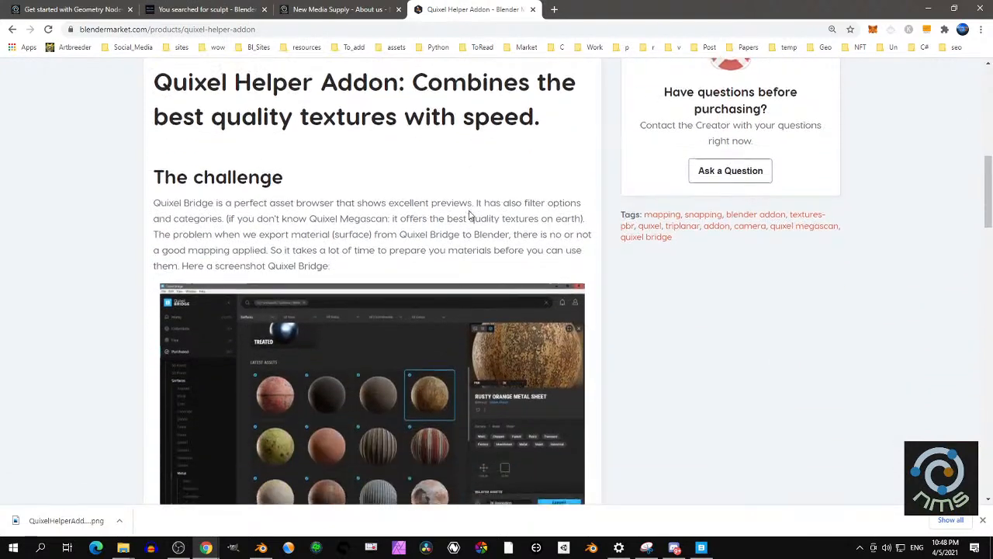
scroll(469, 216, down, 3)
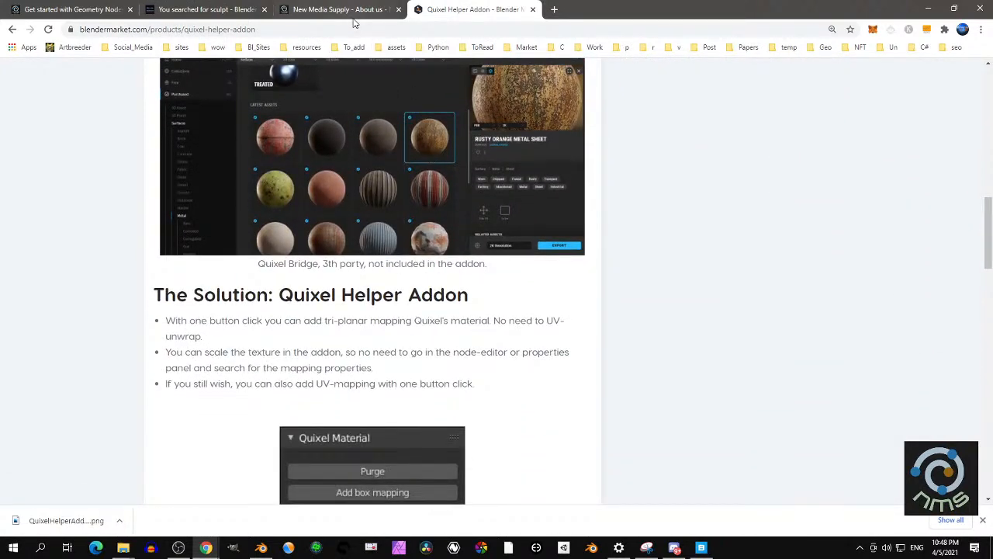
Look through the search results for "sculpt" on the blender-addons.org website
click(78, 9)
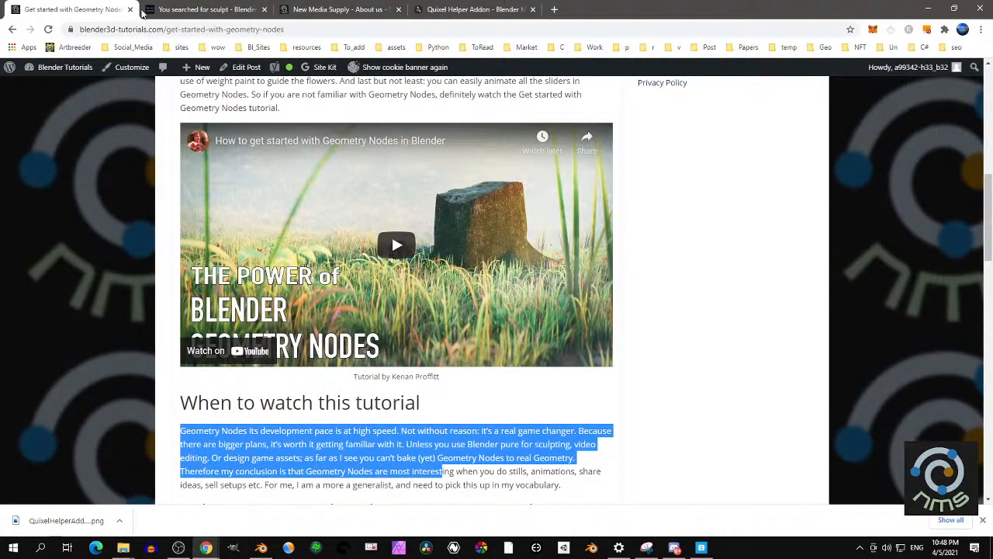
click(198, 8)
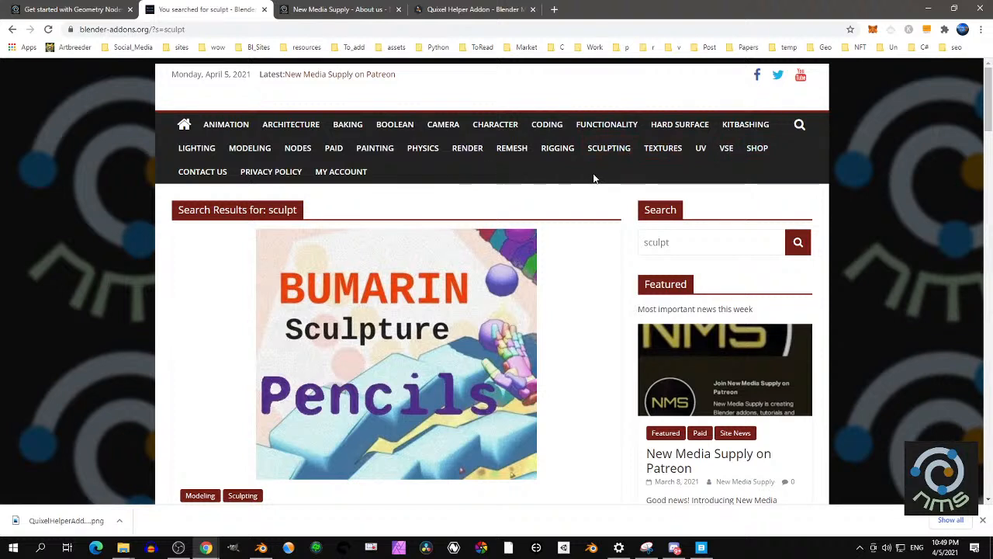
click(701, 246)
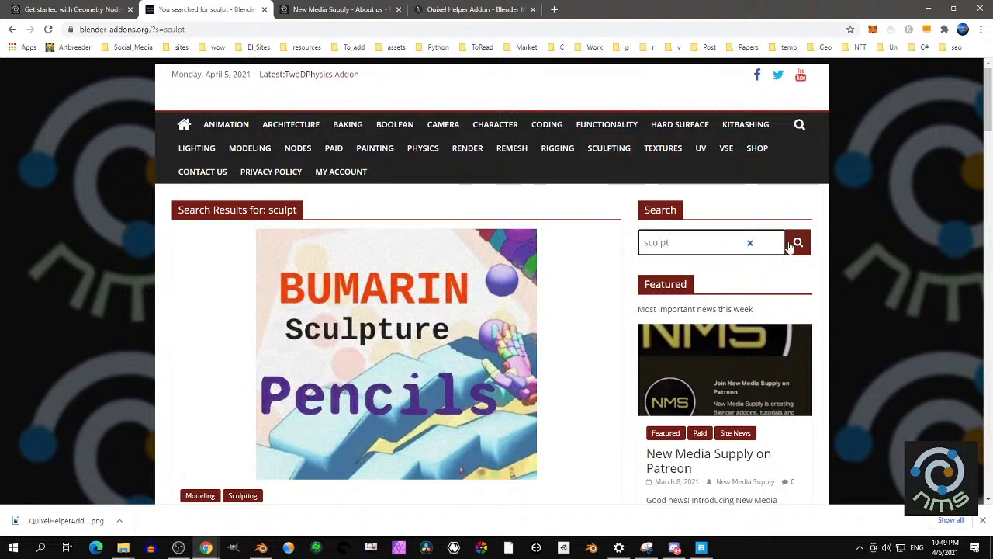
drag(698, 243, 616, 253)
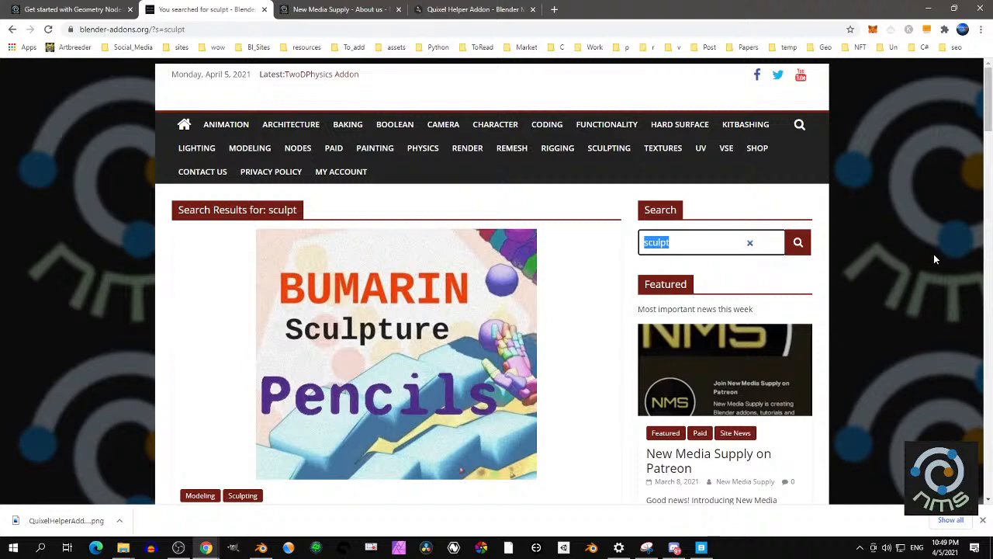
scroll(875, 222, down, 5)
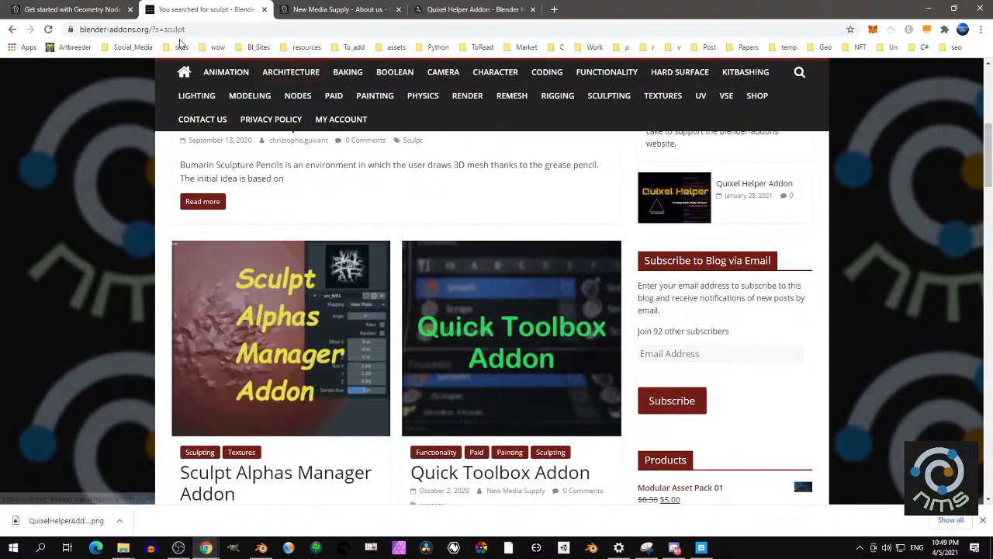
scroll(510, 145, up, 2)
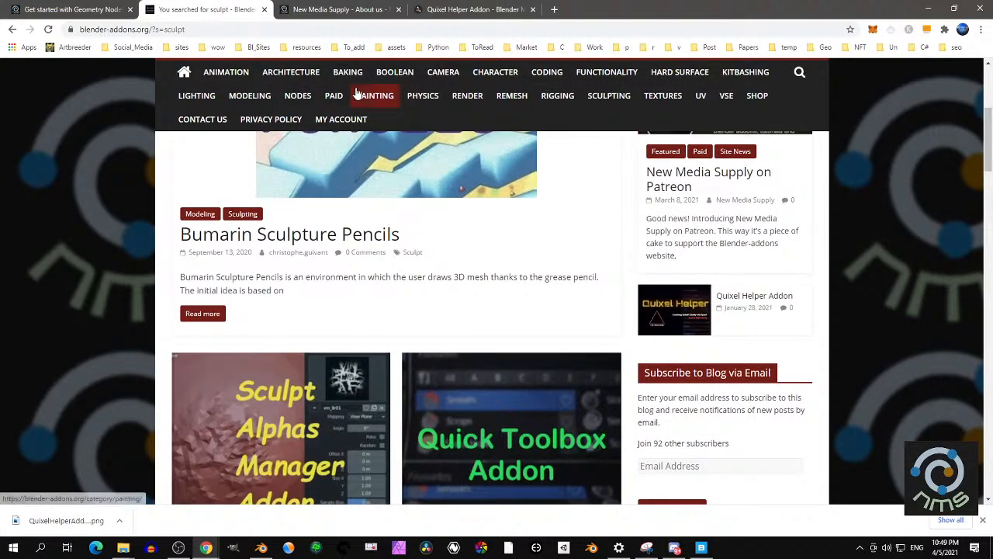
Examine the Get started with Geometry Nodes page on blender3d-tutorials.com, including its category menu and tags
click(83, 6)
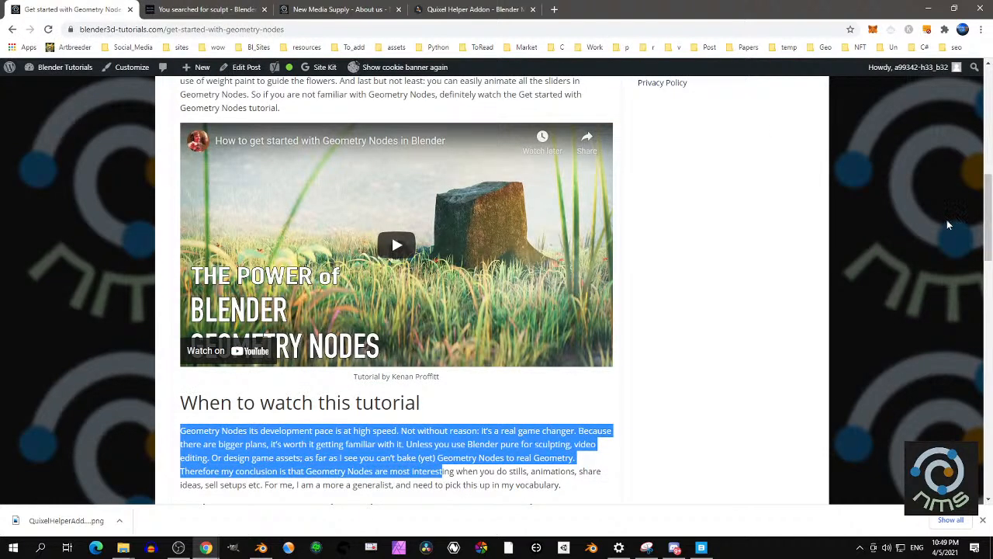
drag(988, 224, 982, 111)
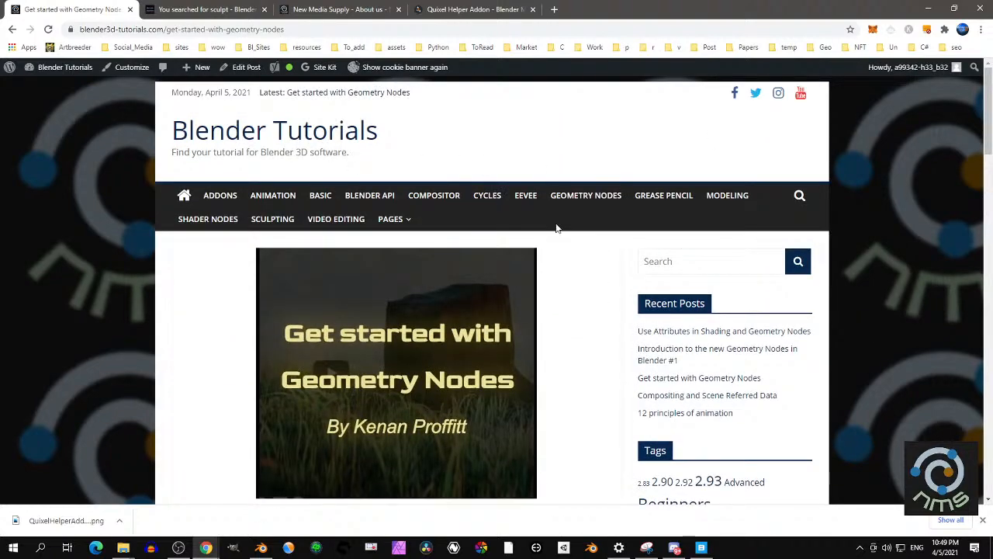
scroll(572, 249, down, 2)
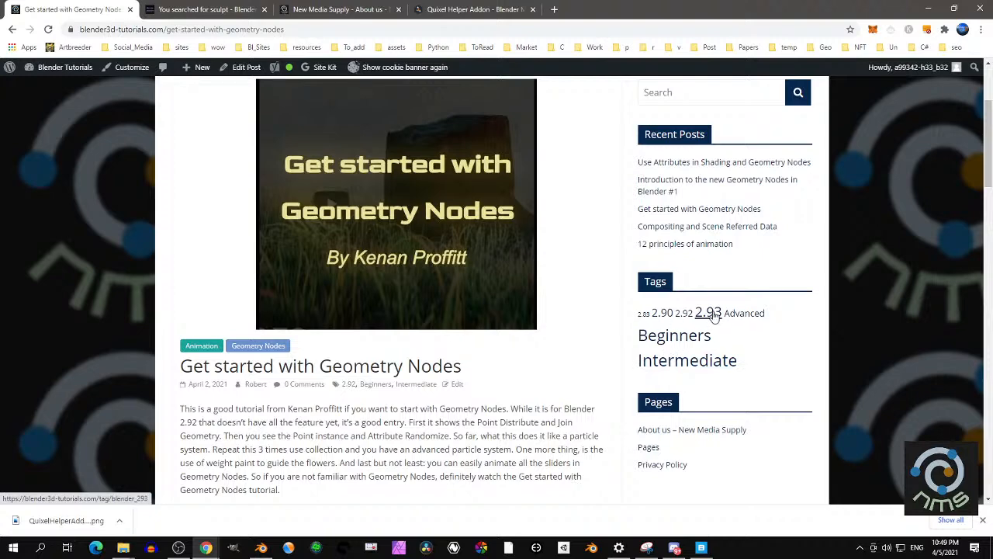
scroll(771, 318, up, 3)
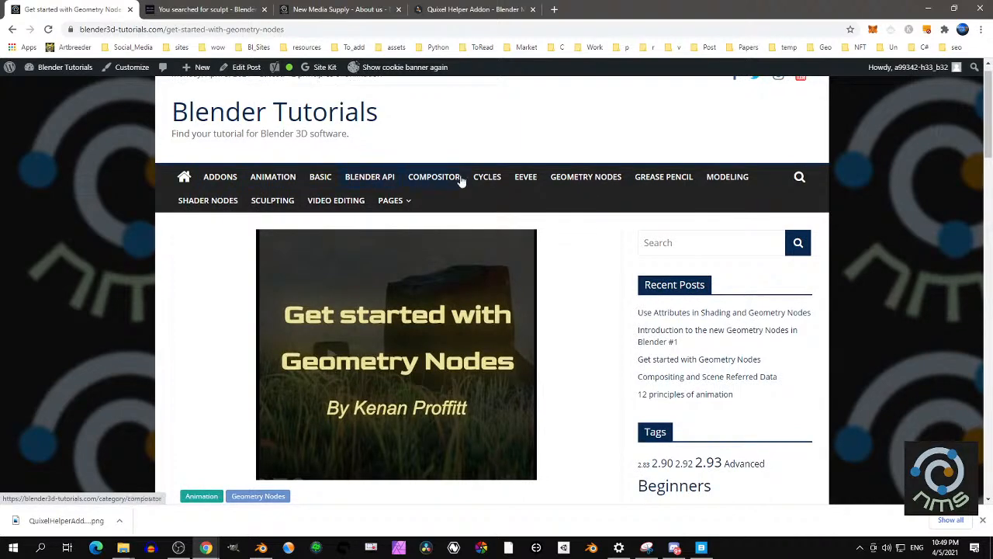
Open the Geometry Nodes category on the Blender Tutorials site and look through its listed tutorials
click(567, 183)
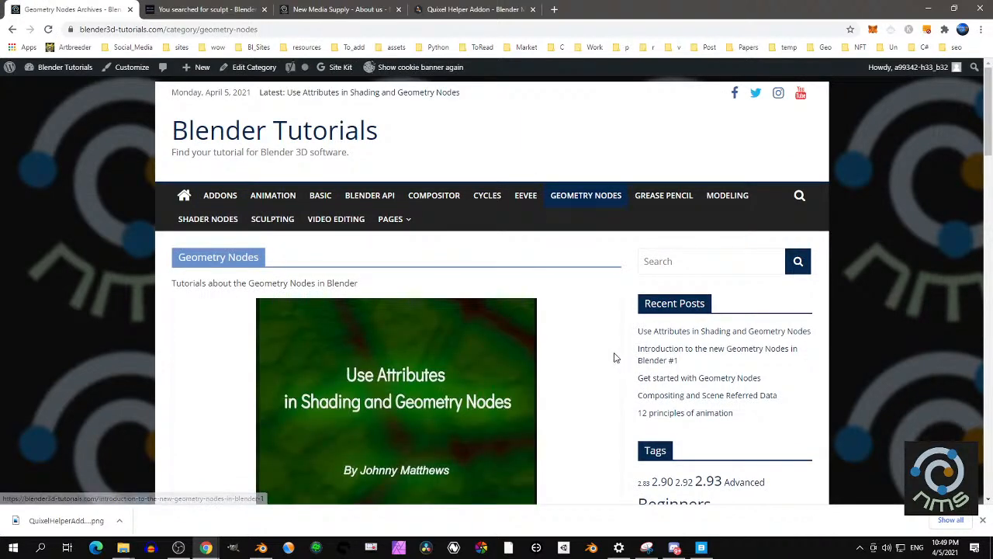
scroll(618, 354, down, 5)
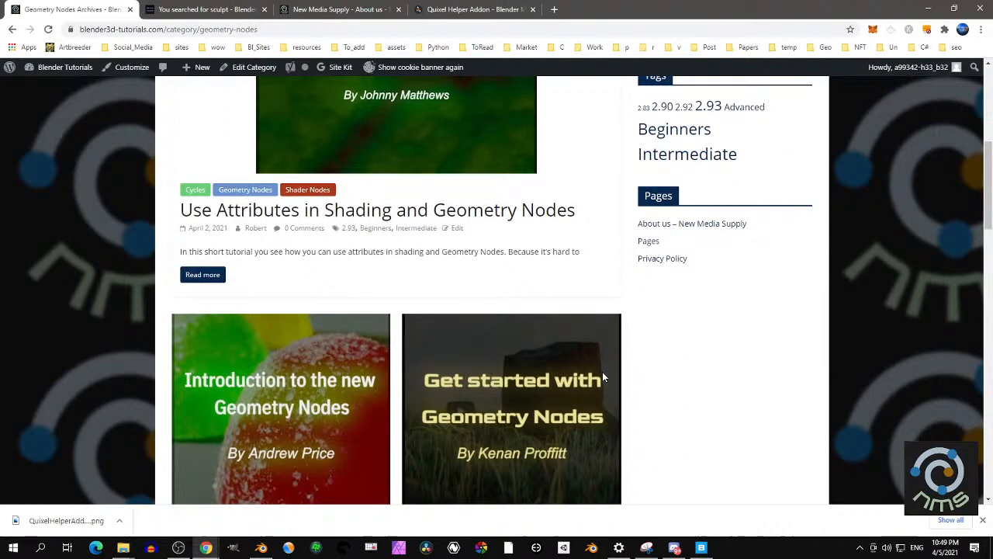
scroll(603, 378, down, 2)
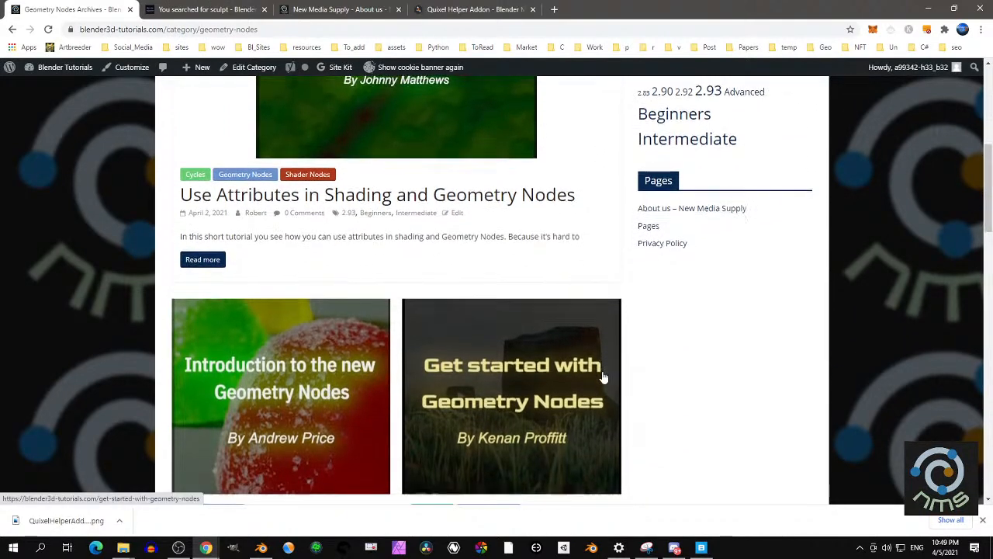
scroll(603, 378, down, 3)
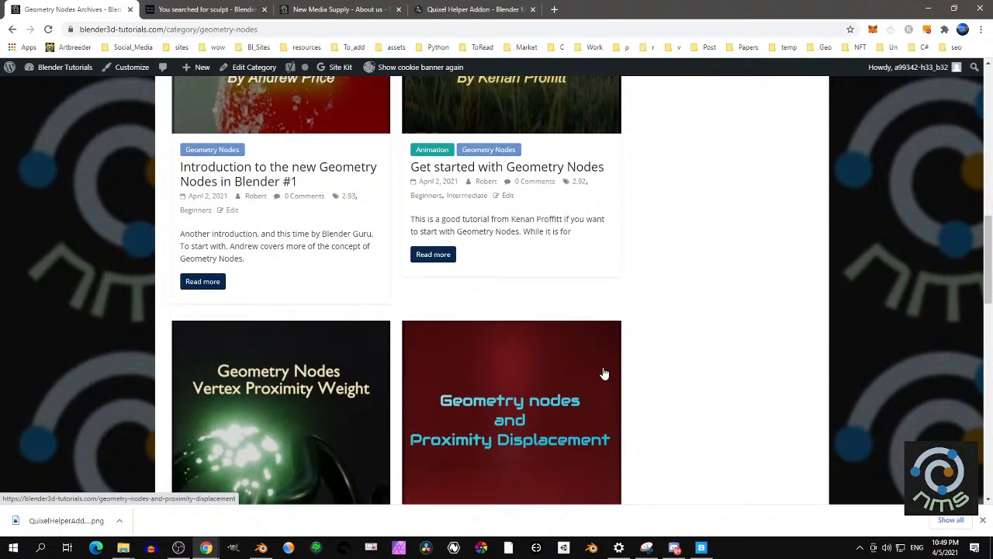
scroll(604, 374, down, 2)
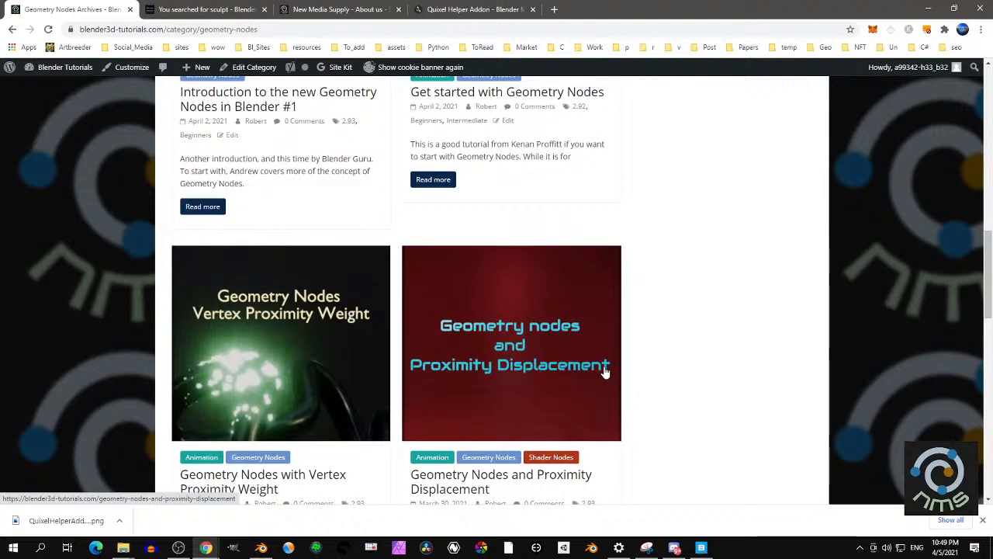
scroll(607, 373, up, 1)
drag(990, 289, 985, 141)
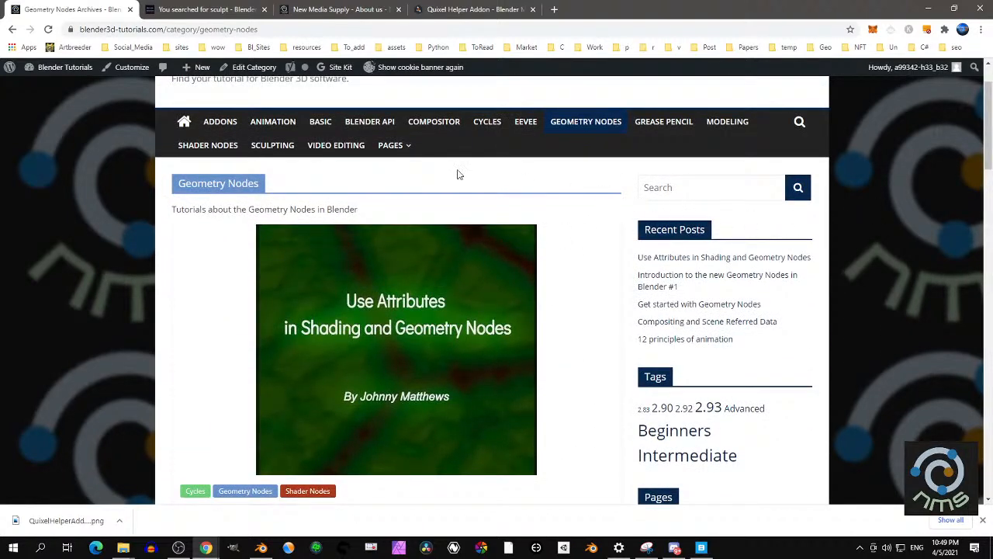
scroll(497, 256, up, 1)
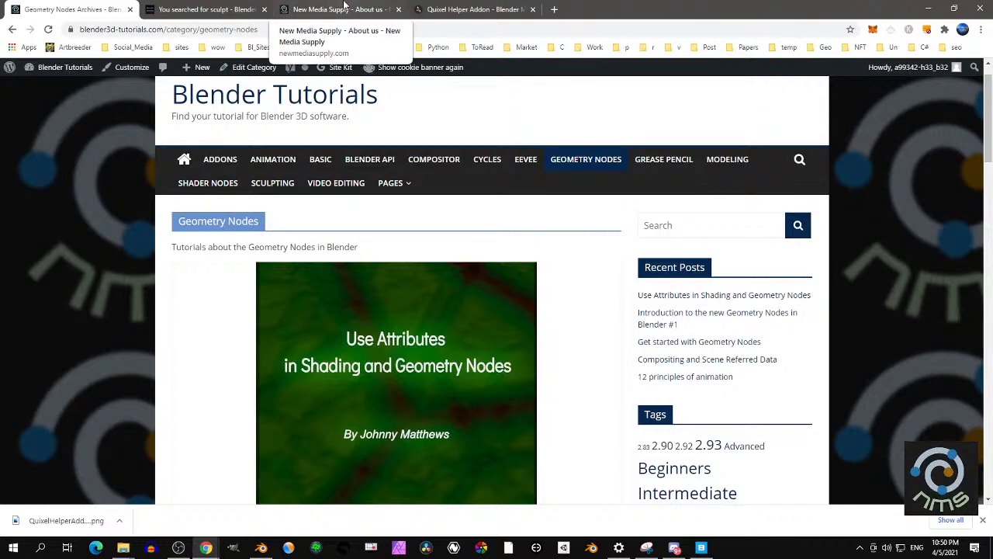
Read through the New Media Supply About us page, down to where its work can be found on the internet
click(344, 8)
scroll(932, 235, down, 1)
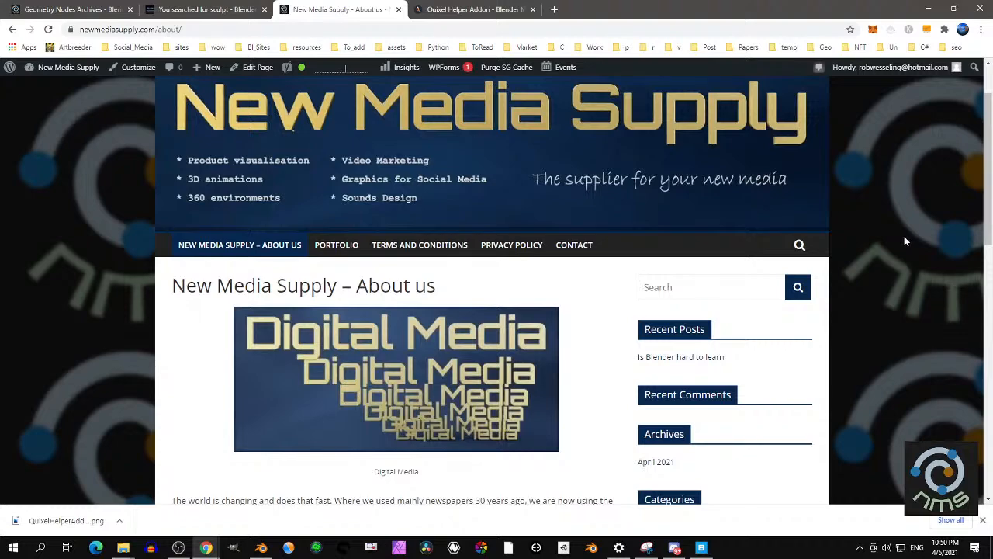
scroll(904, 236, down, 2)
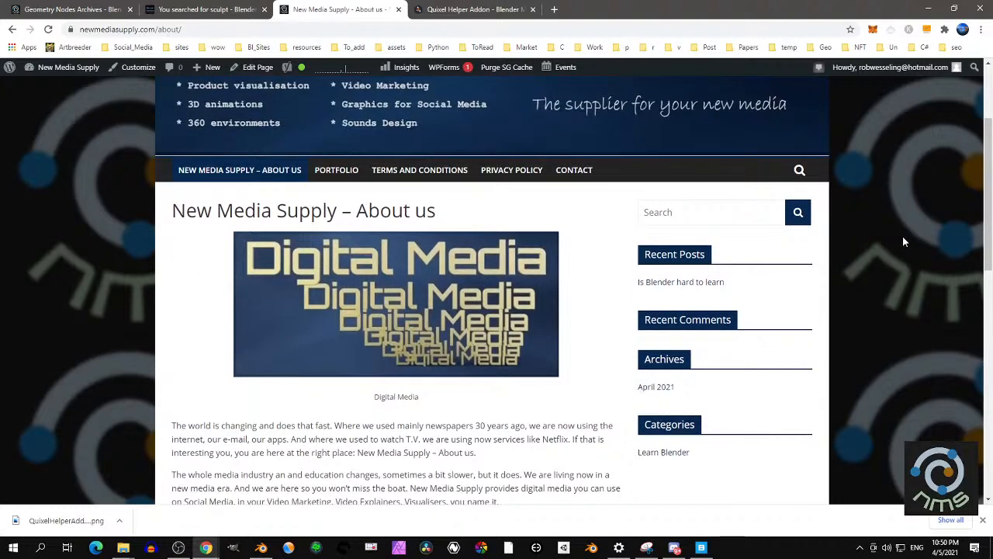
scroll(902, 242, down, 2)
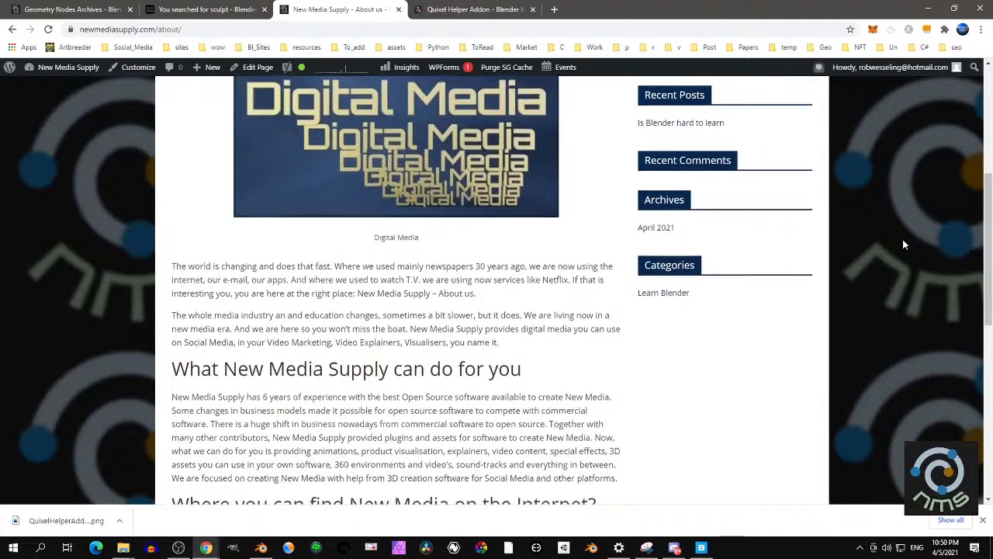
scroll(902, 244, down, 2)
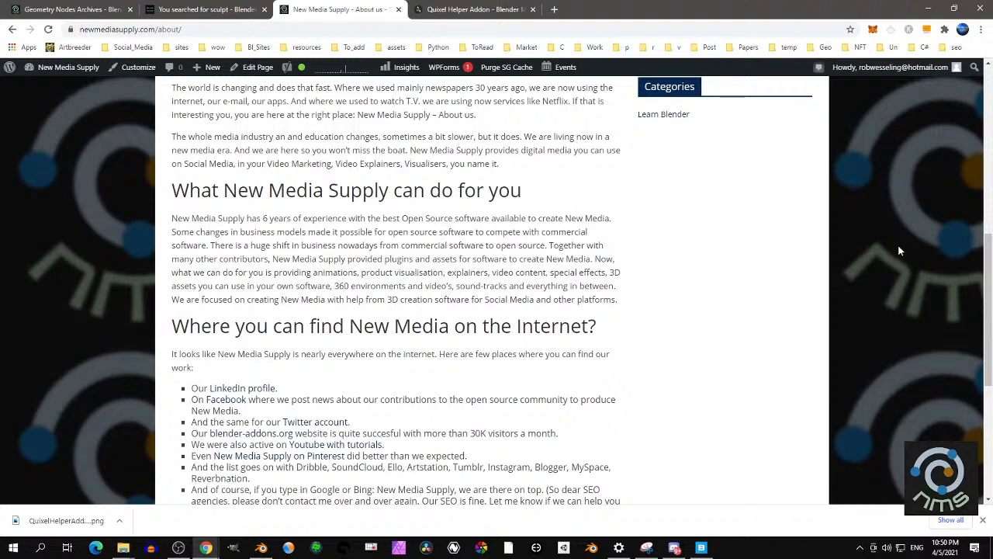
Review the New Media Supply About us page again, from its digital media introduction to its list of services
drag(981, 256, 988, 195)
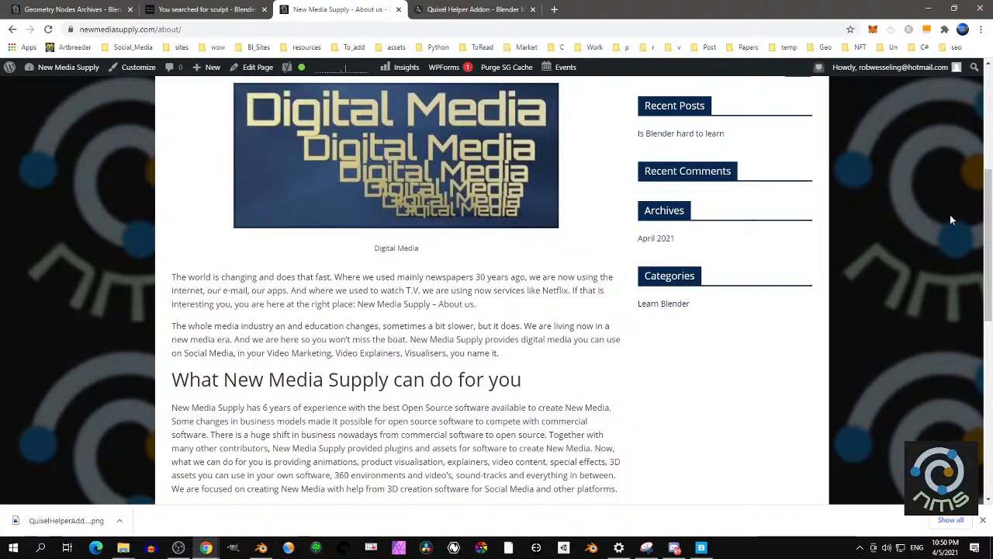
scroll(950, 214, up, 1)
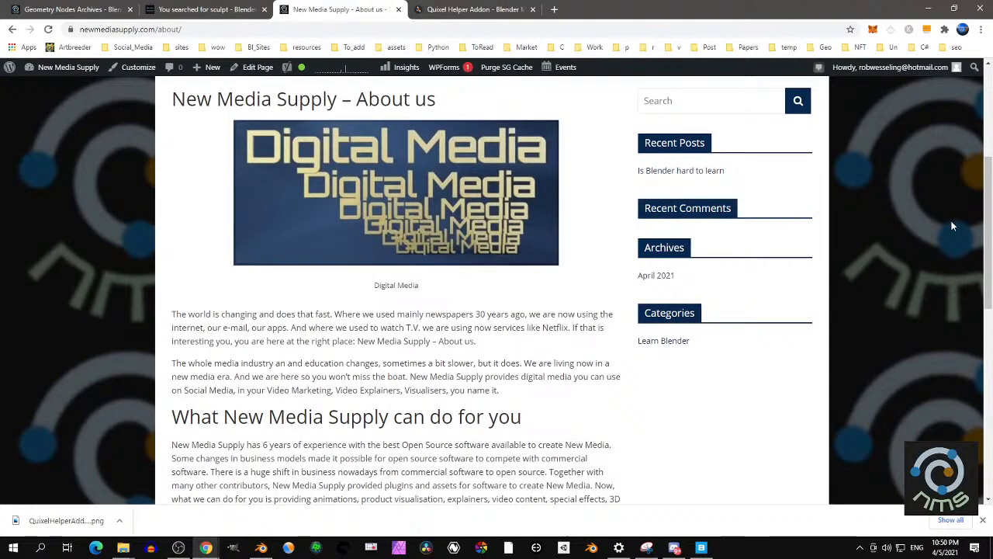
scroll(953, 227, up, 1)
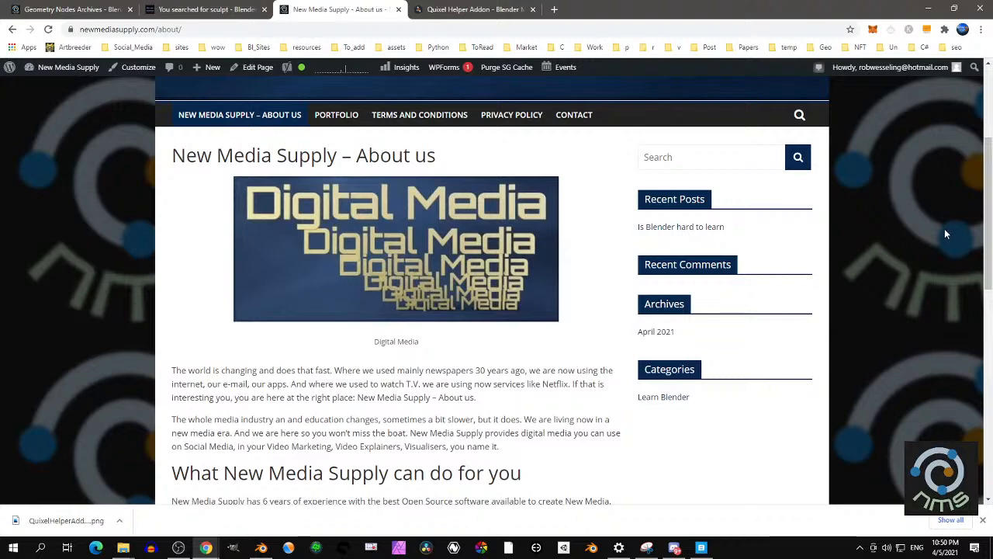
scroll(939, 236, down, 4)
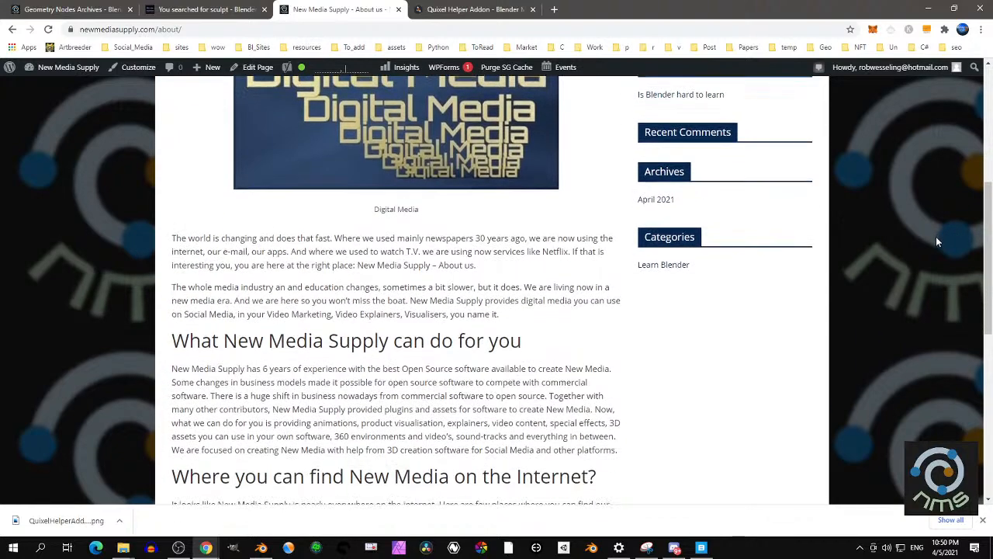
scroll(661, 195, up, 2)
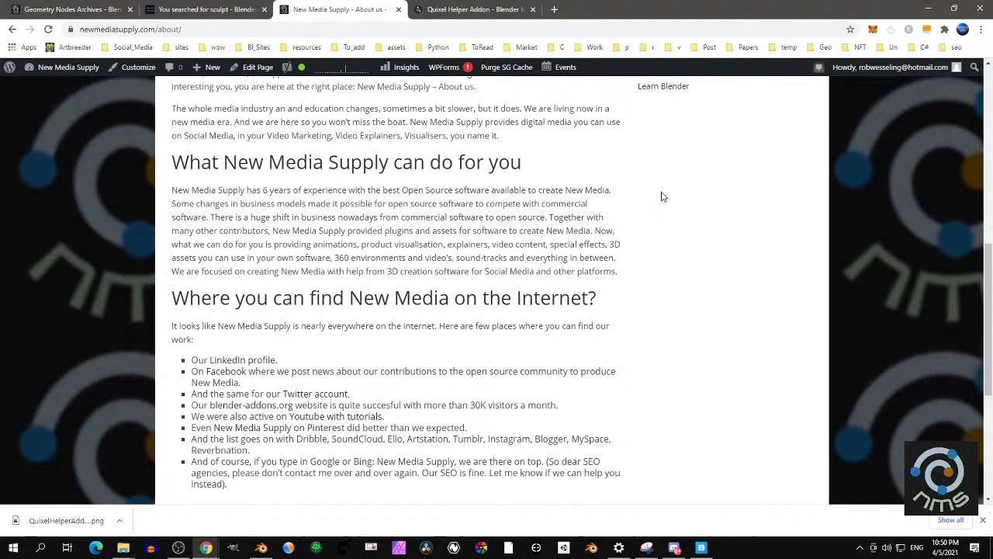
Revisit the Geometry Nodes category page, the "sculpt" search results and the header of the New Media Supply site
click(54, 8)
scroll(96, 132, up, 1)
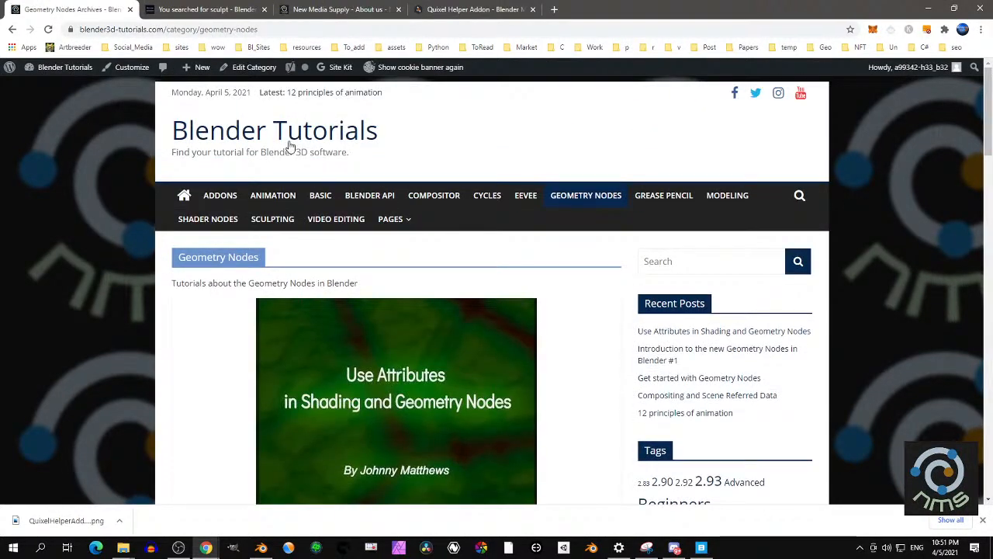
click(184, 5)
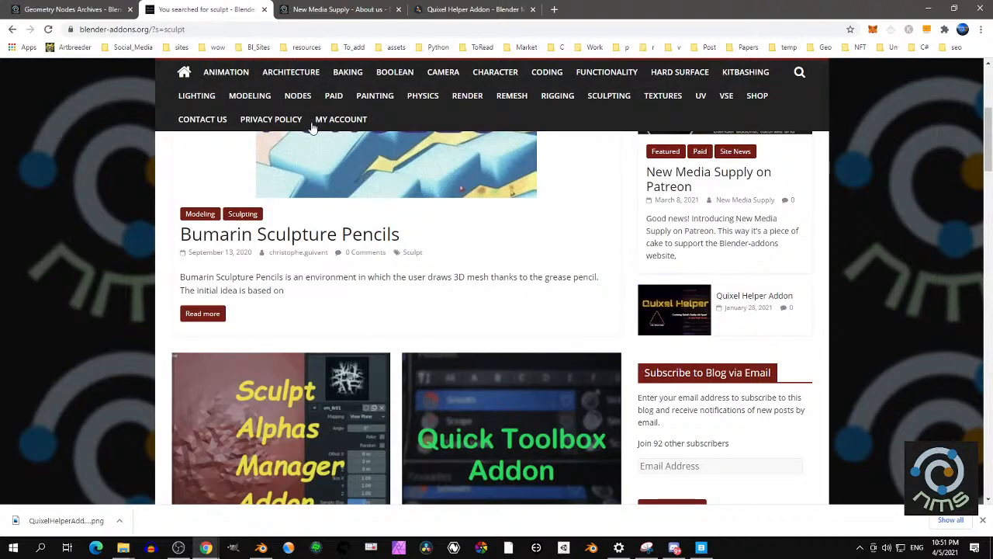
scroll(251, 165, up, 3)
scroll(251, 165, up, 3)
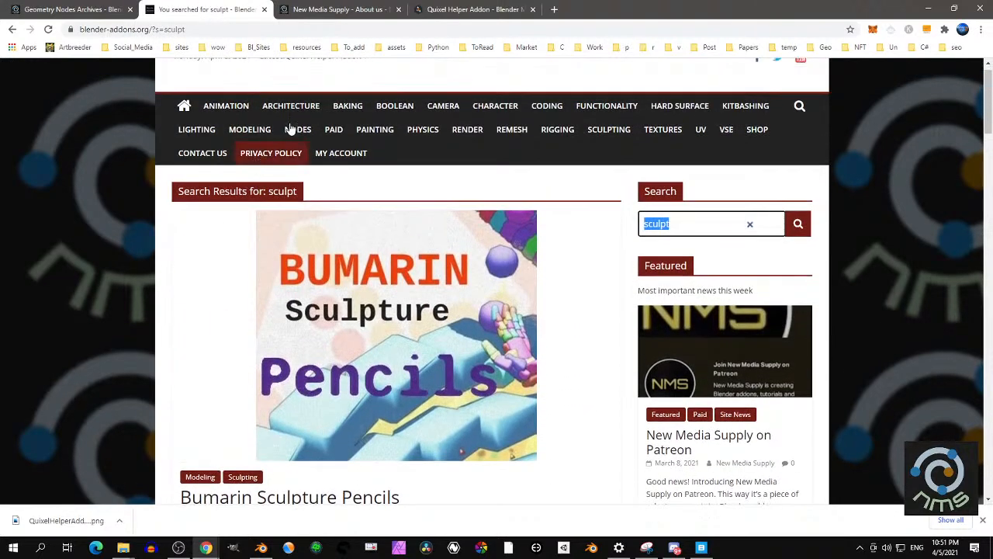
click(342, 8)
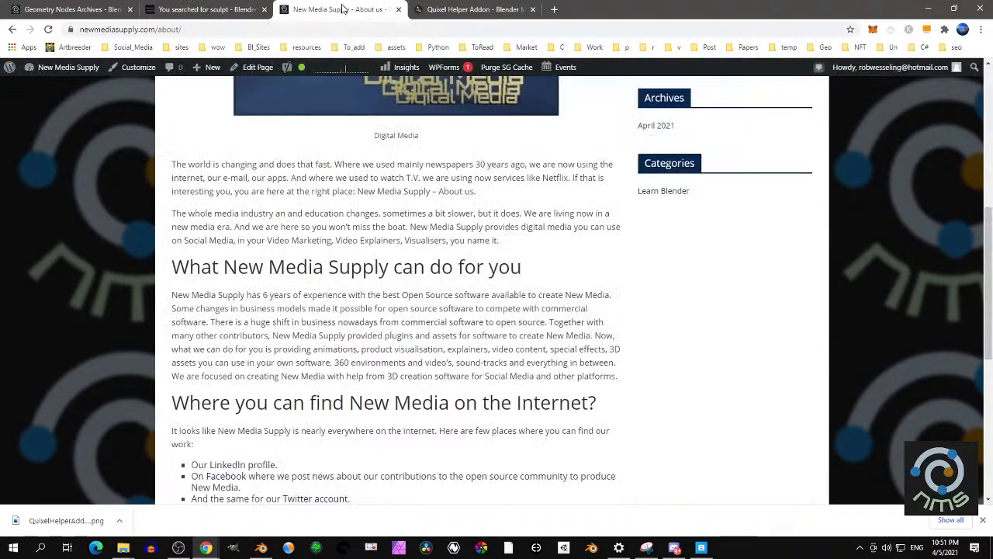
scroll(816, 236, up, 1)
drag(988, 271, 988, 144)
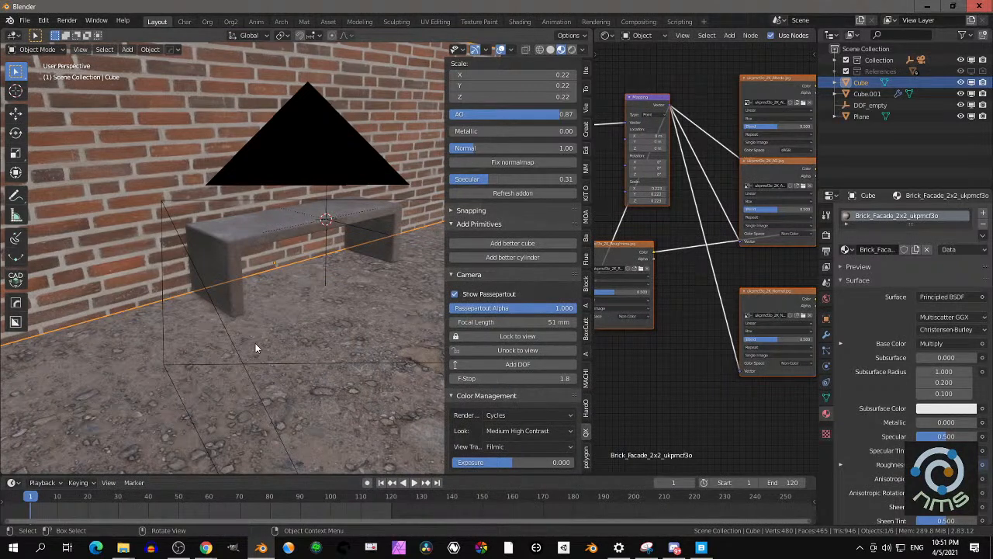
Inspect the bench scene in Blender and preview the Industrial Concrete Floor surface in Quixel Bridge
scroll(494, 154, up, 3)
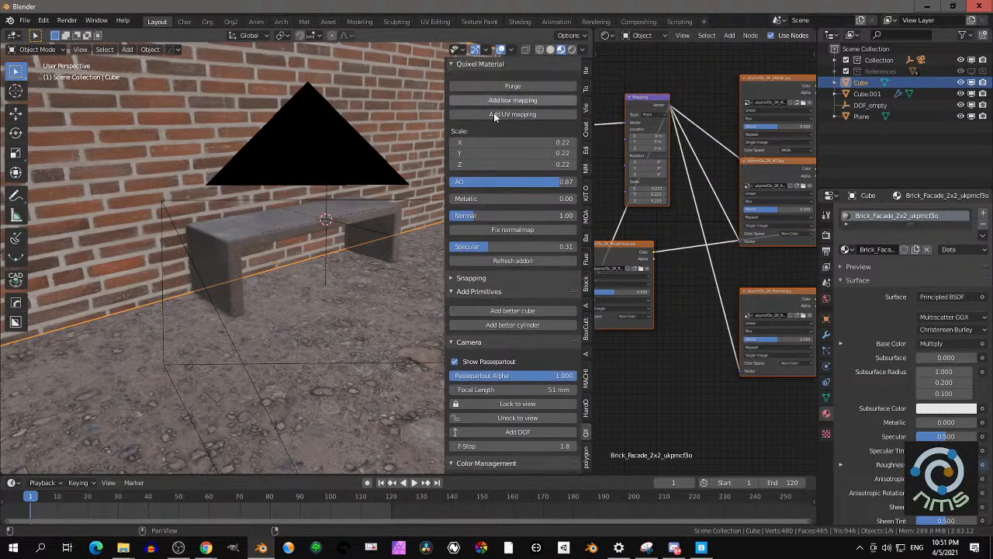
scroll(310, 349, up, 3)
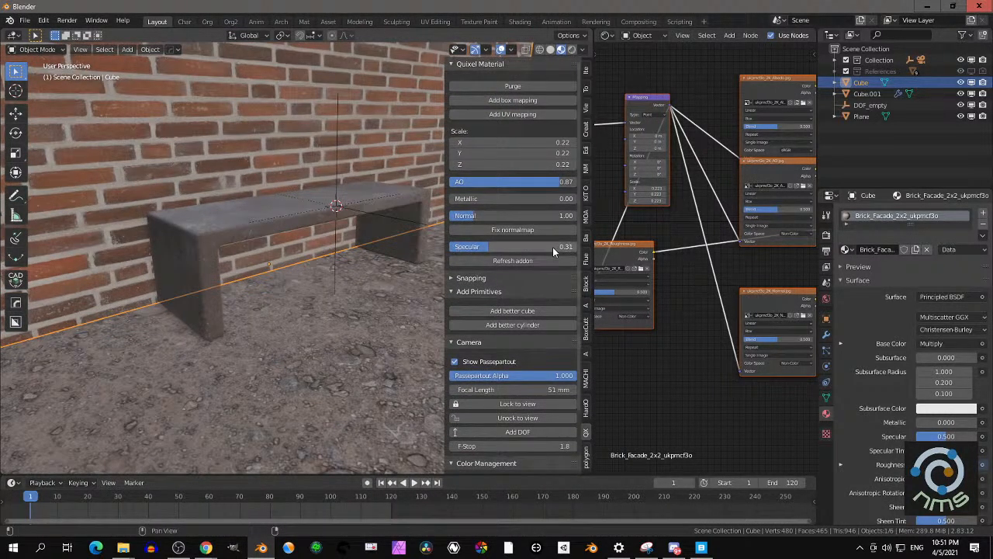
click(701, 547)
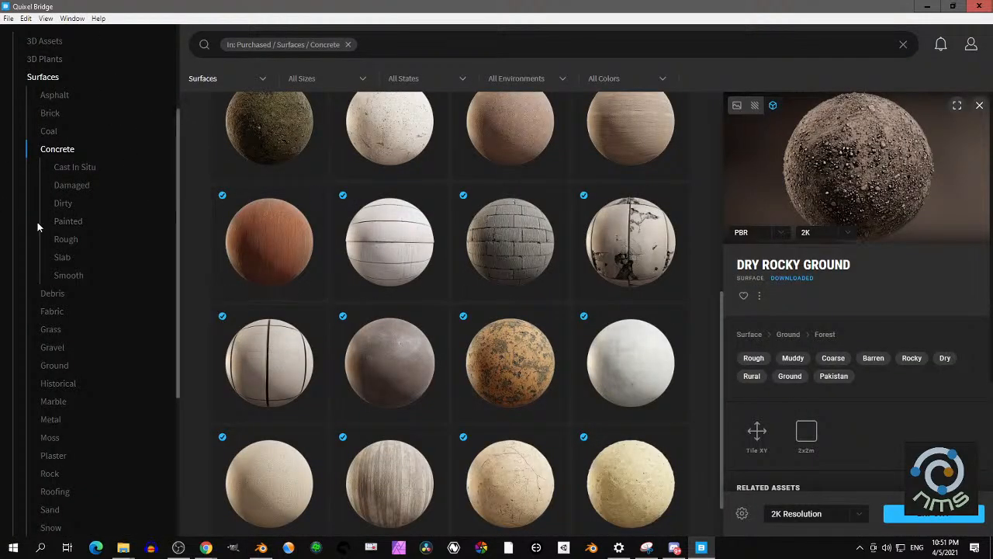
scroll(334, 271, down, 1)
click(410, 313)
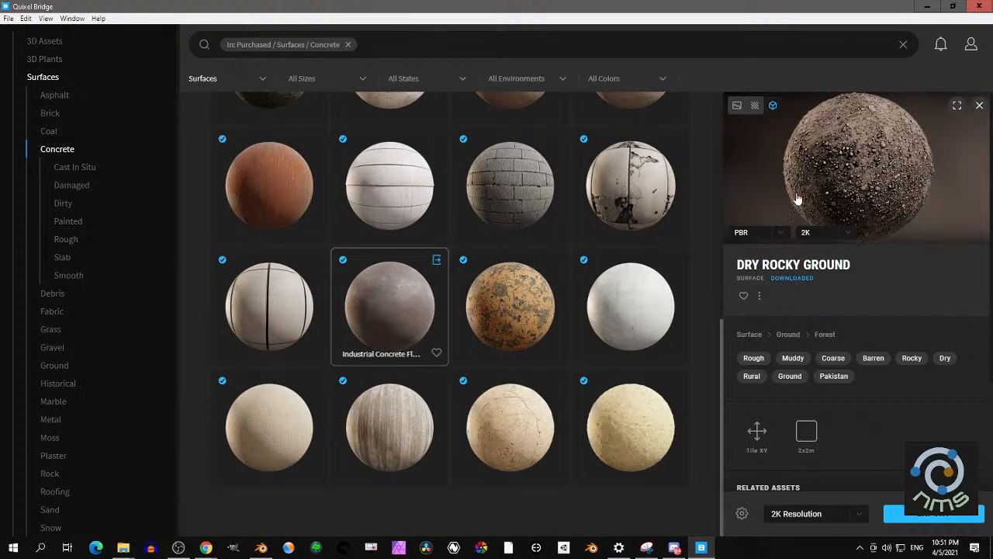
drag(900, 117, 869, 167)
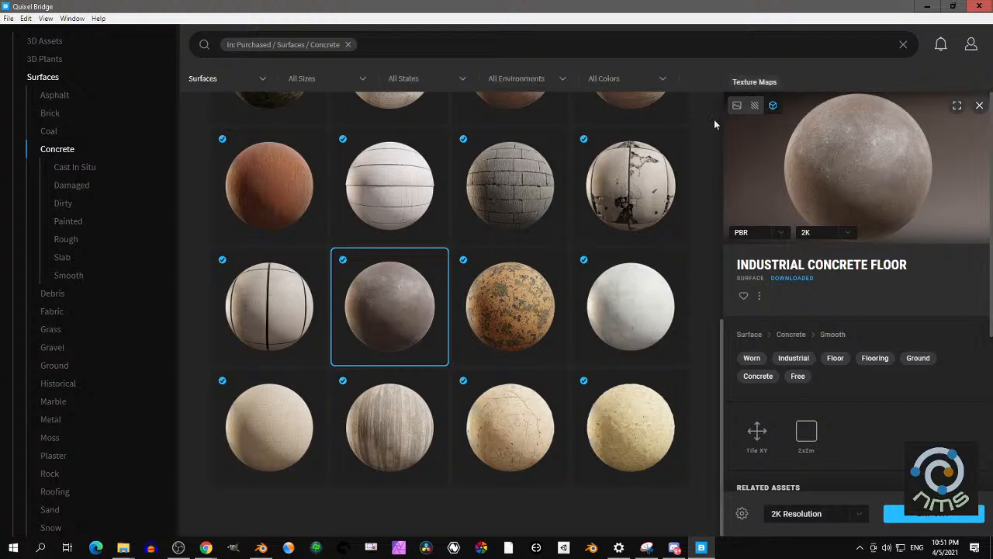
Switch to Blender and examine the brick material's mapping and image texture nodes alongside the Quixel Material tools
click(261, 547)
scroll(659, 266, down, 3)
middle_drag(687, 266, 637, 273)
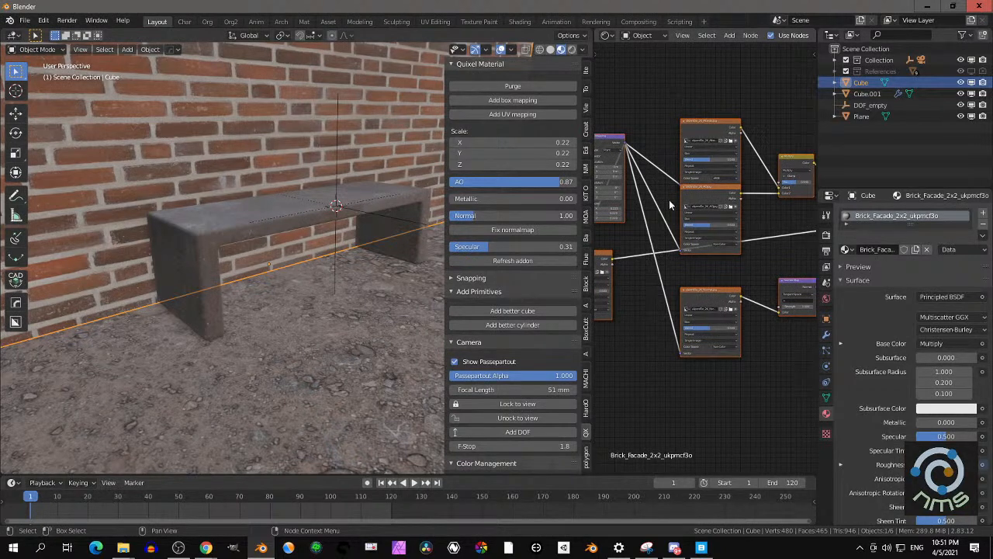
middle_drag(753, 372, 733, 381)
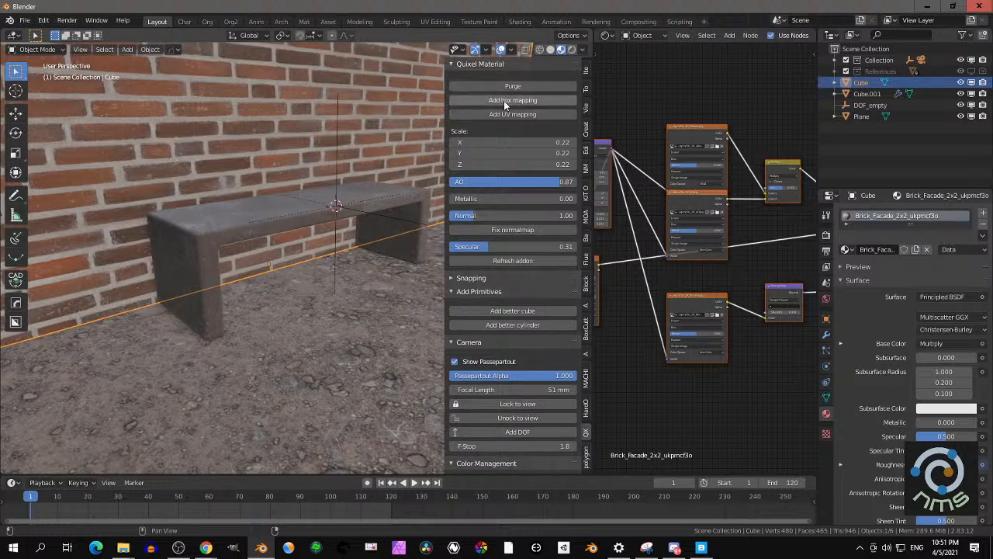
middle_drag(625, 137, 661, 128)
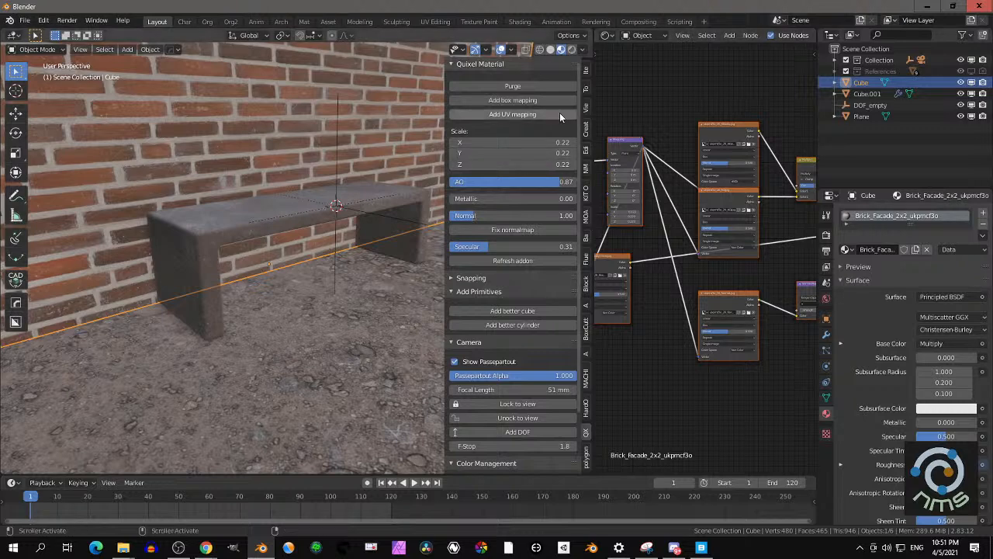
Purge the unused data-blocks from the file with the Quixel Helper add-on and repeat the purge
click(521, 86)
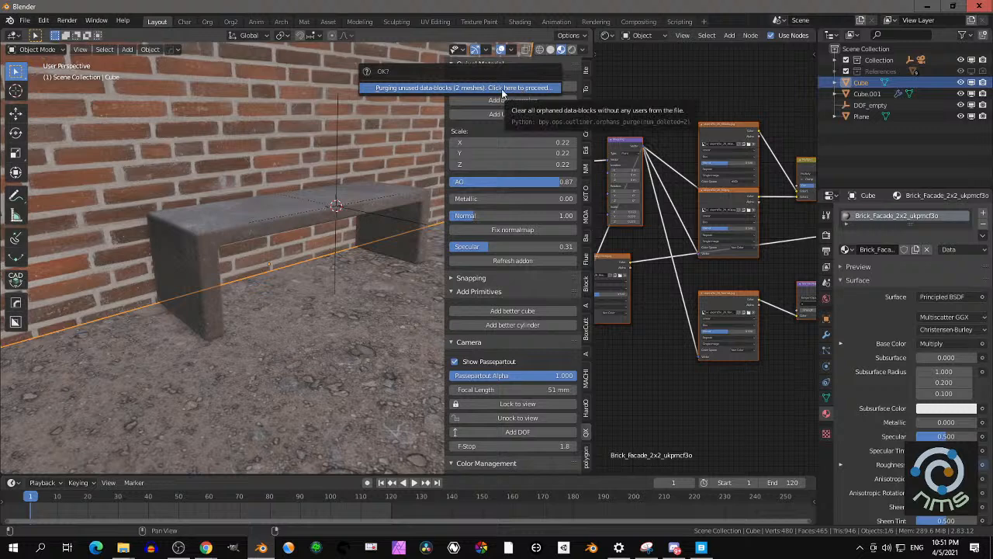
click(503, 89)
click(513, 86)
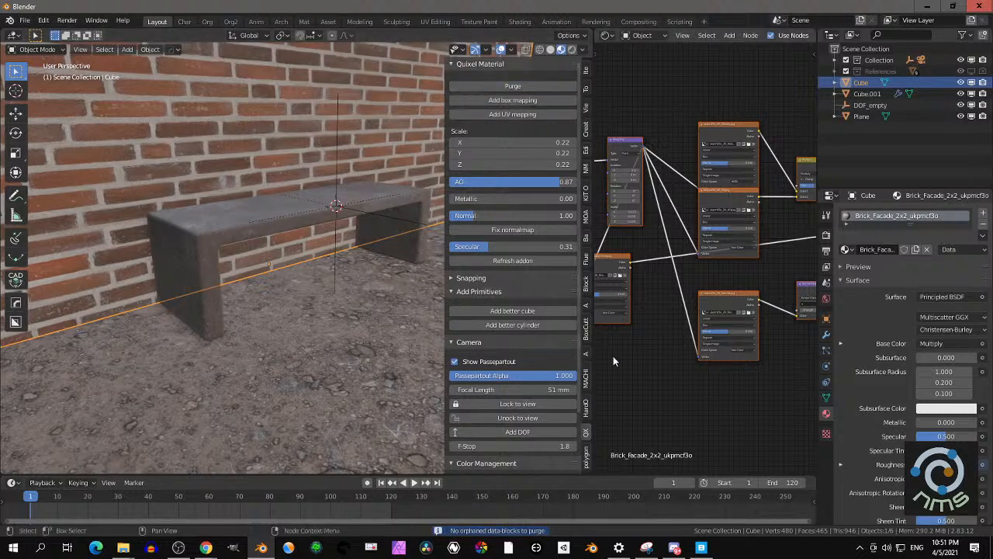
Show the Industrial Concrete Floor in Quixel Bridge again and return to Blender for a wider look at the bench scene
click(700, 547)
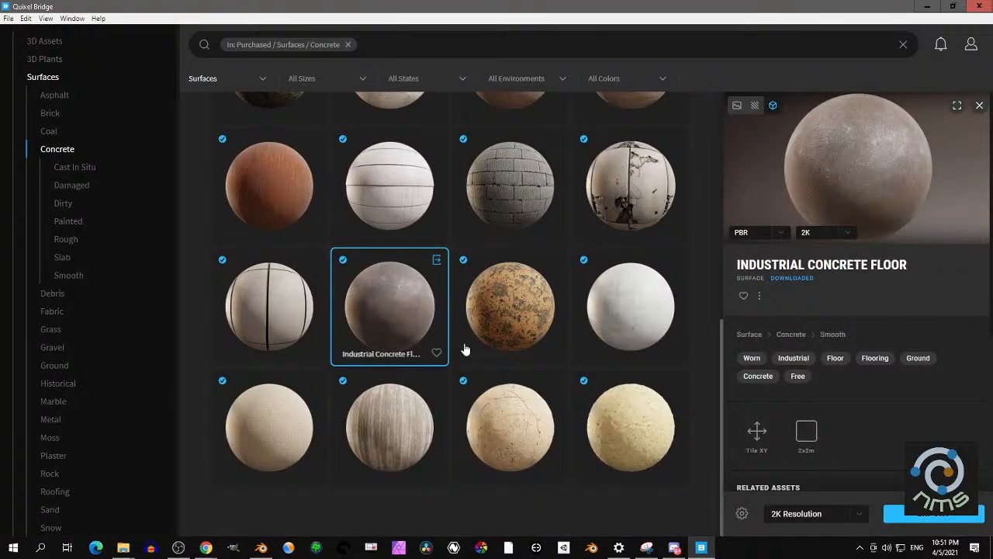
click(262, 548)
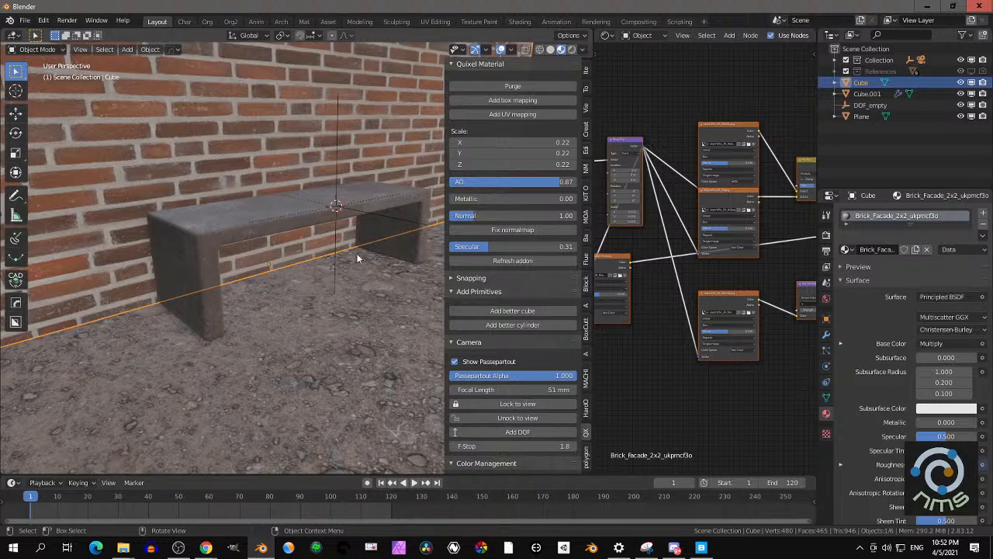
scroll(358, 244, down, 3)
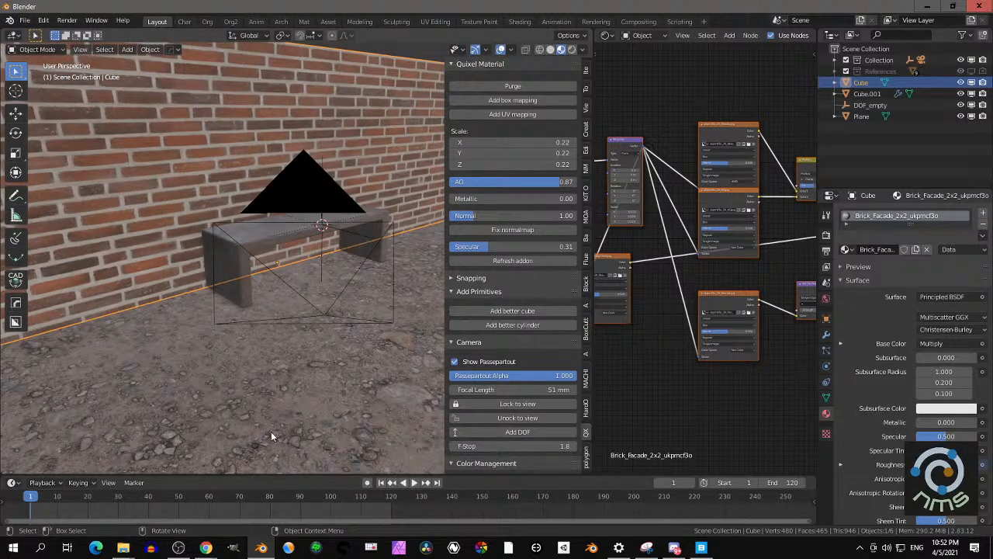
Revisit the New Media Supply, Quixel Helper product and blender-addons.org pages in the browser and return to Blender
mouse_move(212, 548)
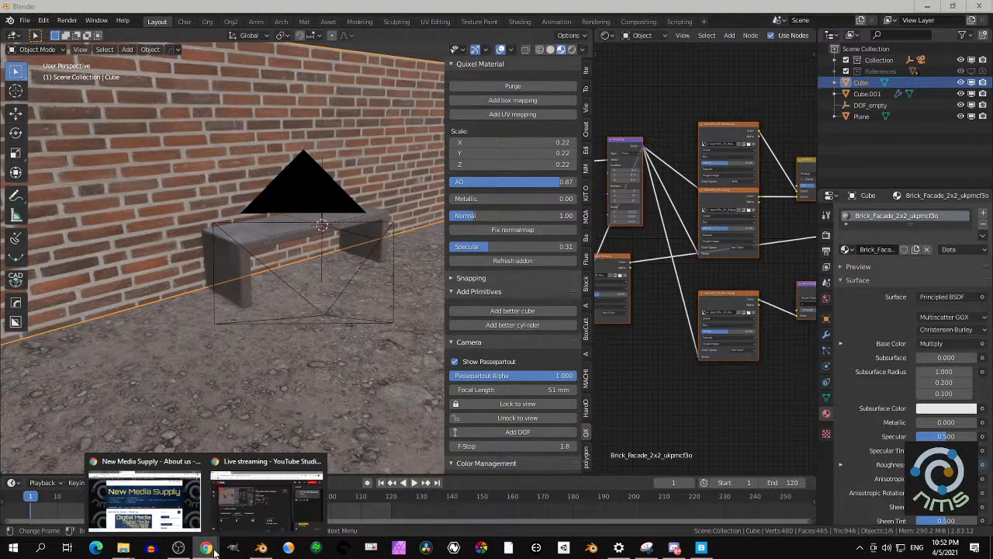
click(144, 499)
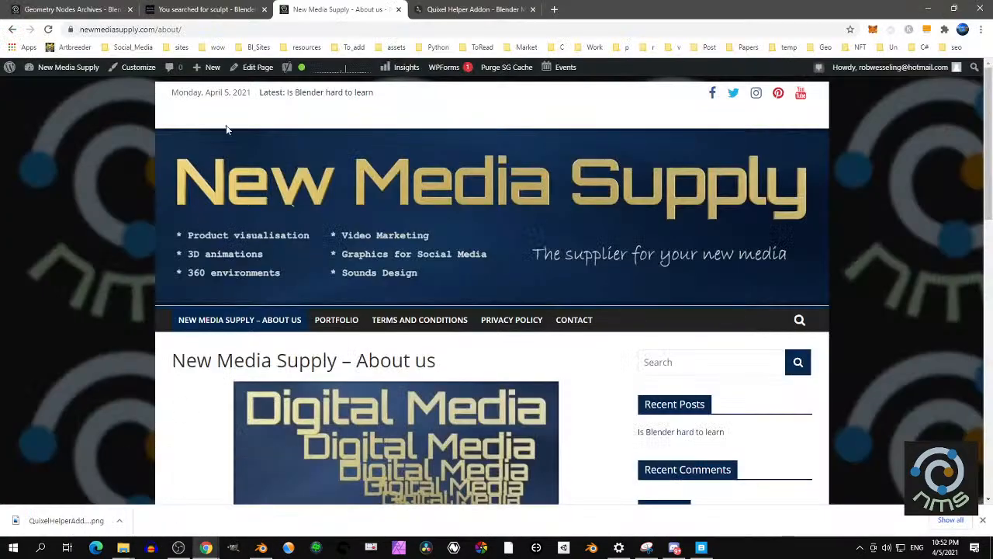
click(476, 8)
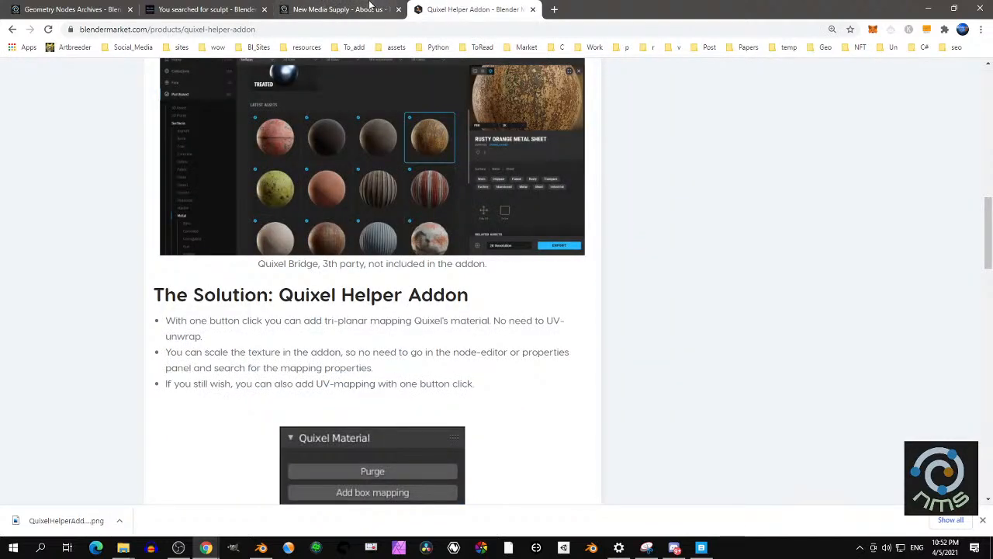
click(167, 8)
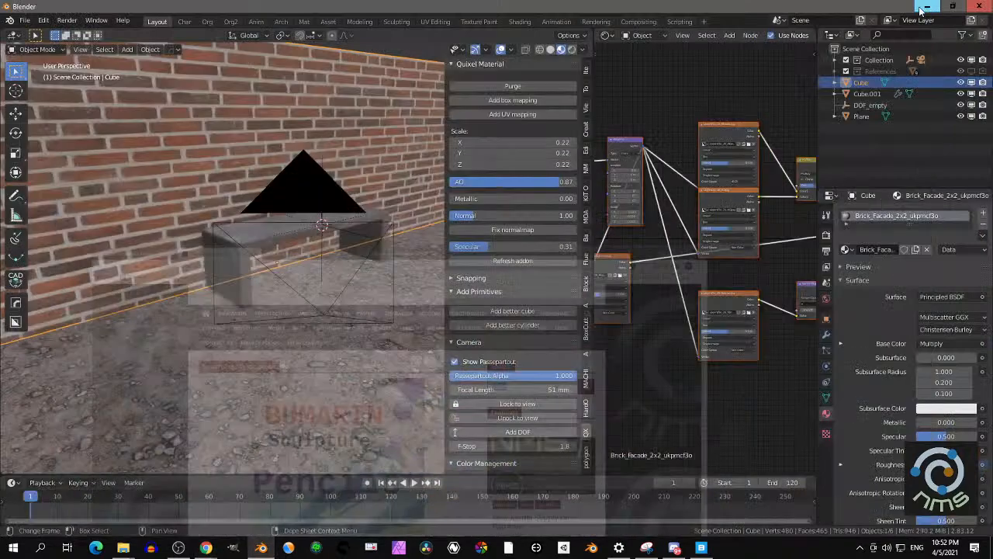
click(928, 8)
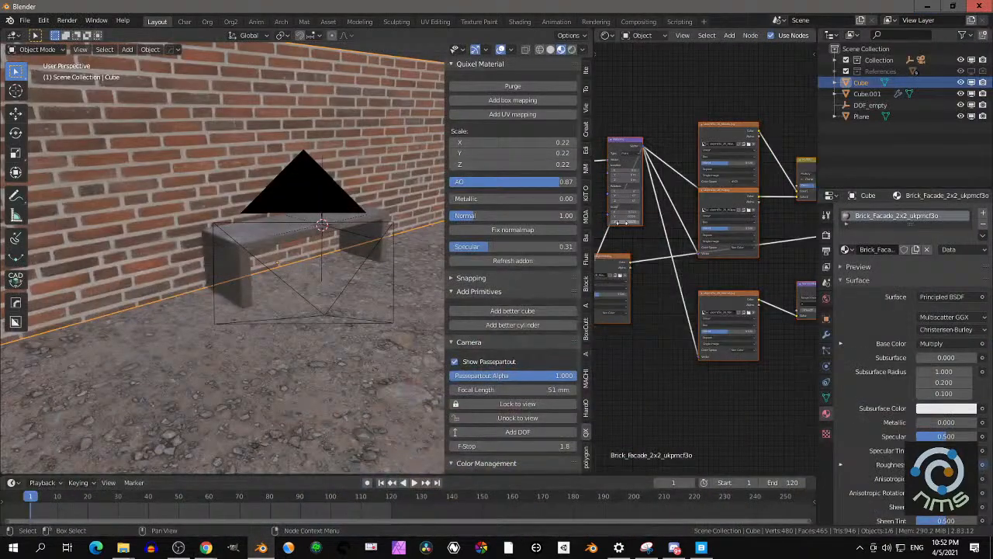